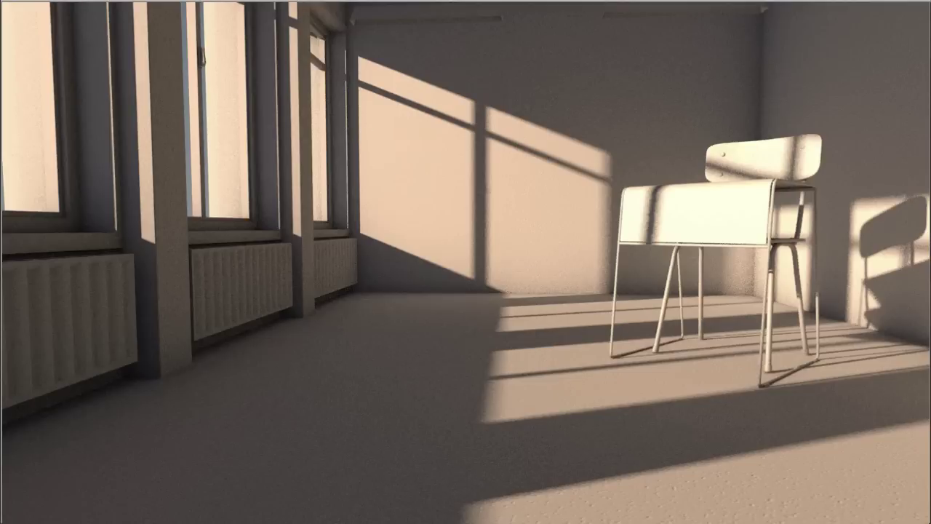
Step: Examine the room reference render and the Desk_Set.png classroom image, and close the reference images
drag(930, 2, 672, 10)
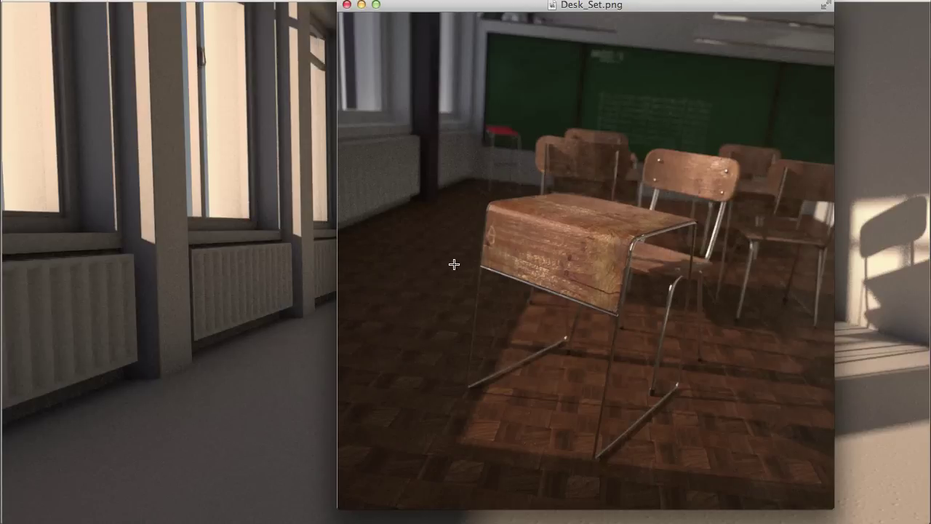
click(872, 79)
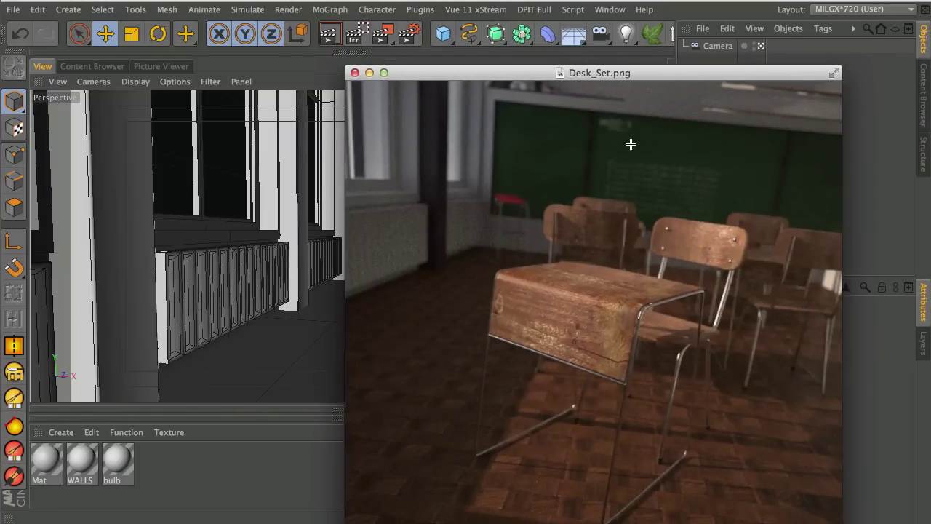
key(super+w)
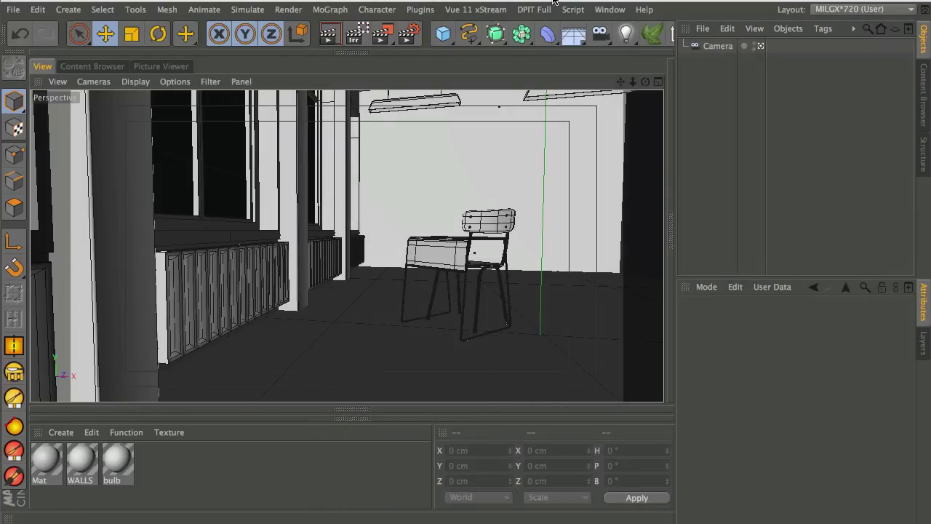
Step: Inspect the classroom scene and its camera in the four-view layout and the Right view, and return to the Perspective view
click(500, 106)
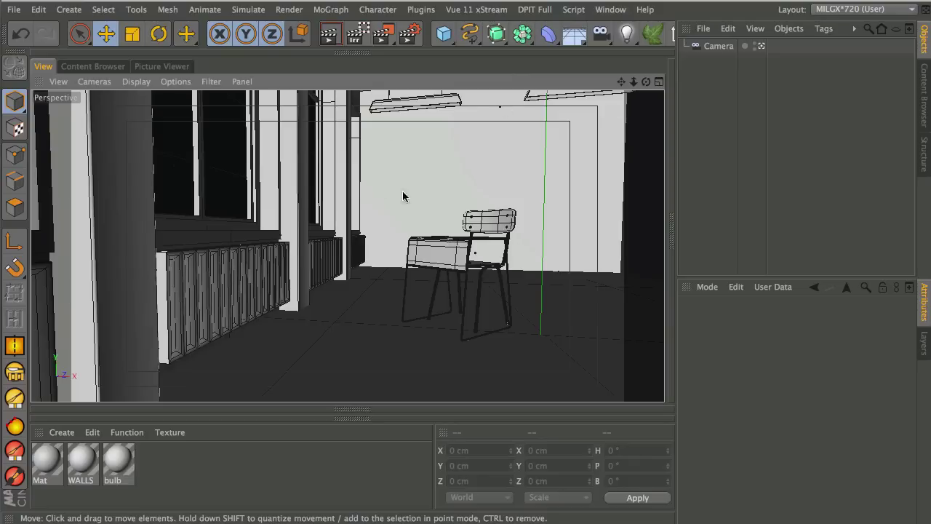
middle_click(448, 289)
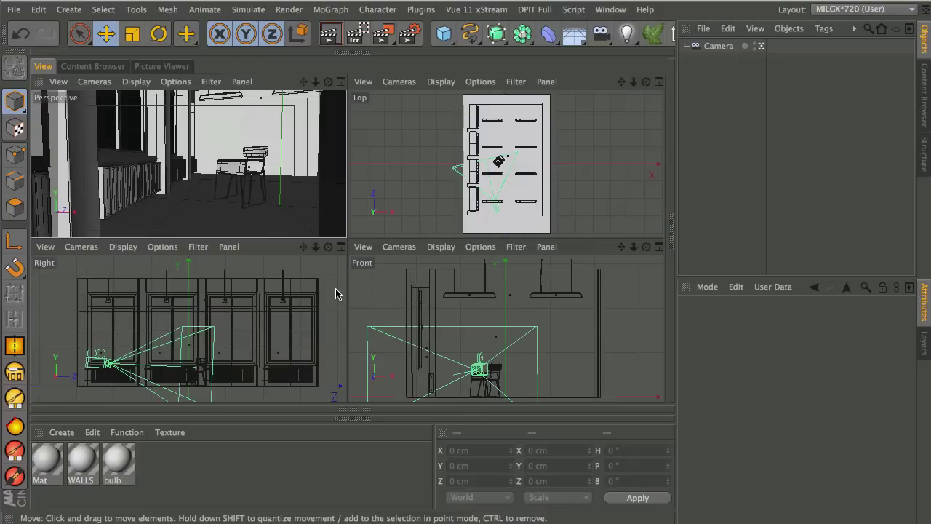
middle_click(285, 298)
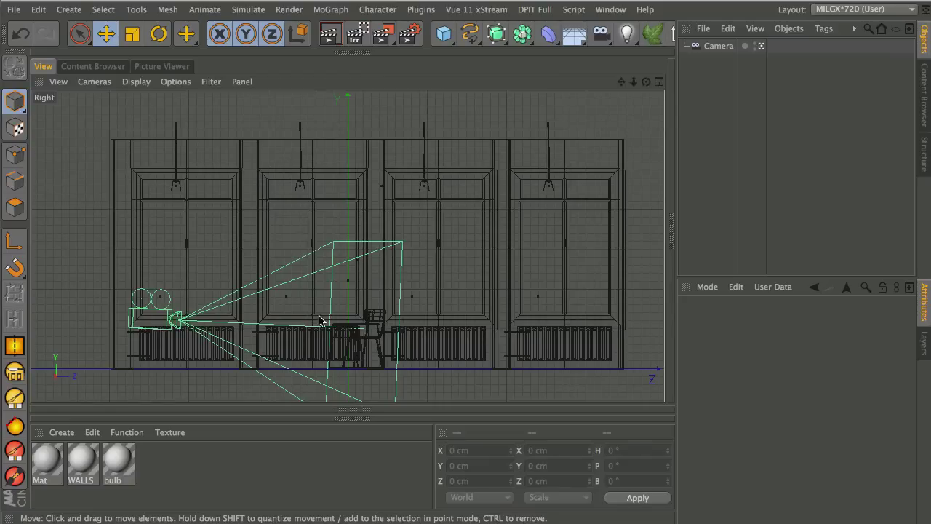
middle_click(318, 276)
middle_click(240, 178)
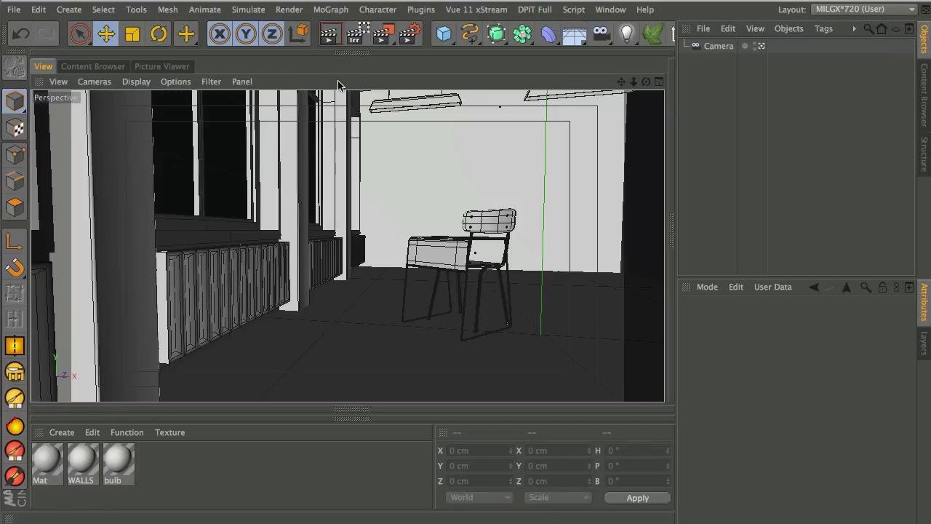
Step: Switch the renderer to Standard with Ambient Occlusion disabled, and render the perspective view
click(410, 33)
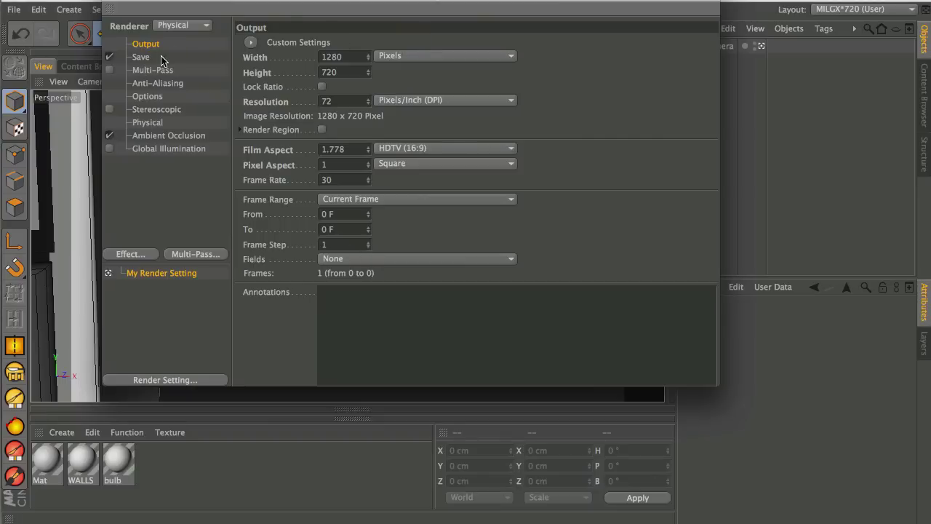
click(182, 24)
click(178, 37)
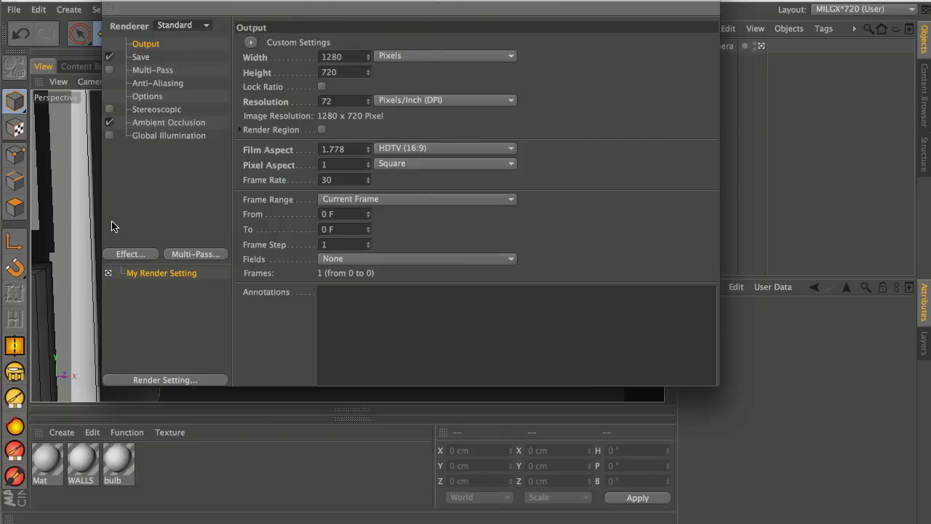
click(111, 123)
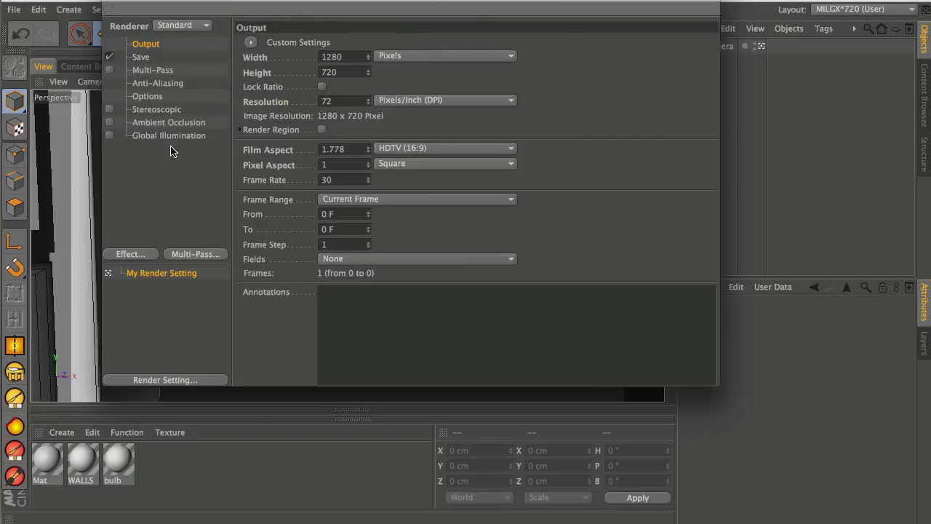
click(113, 4)
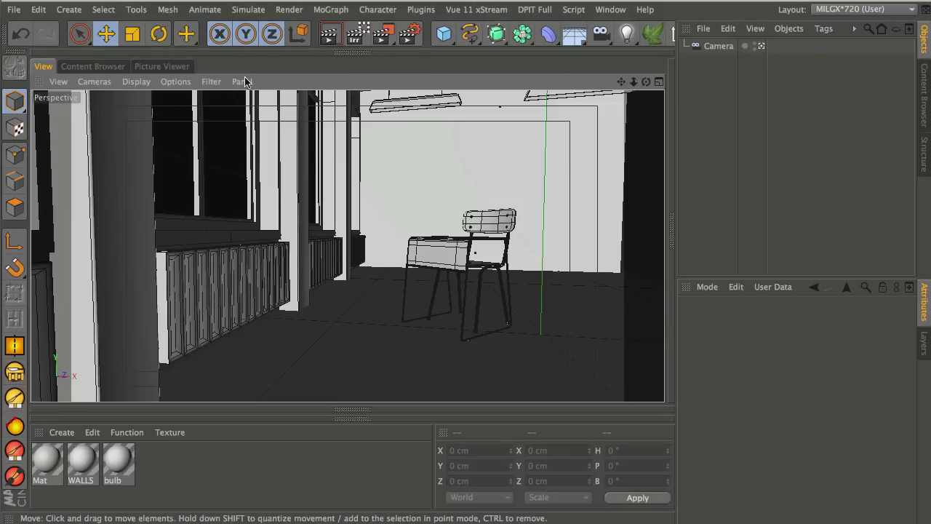
click(329, 33)
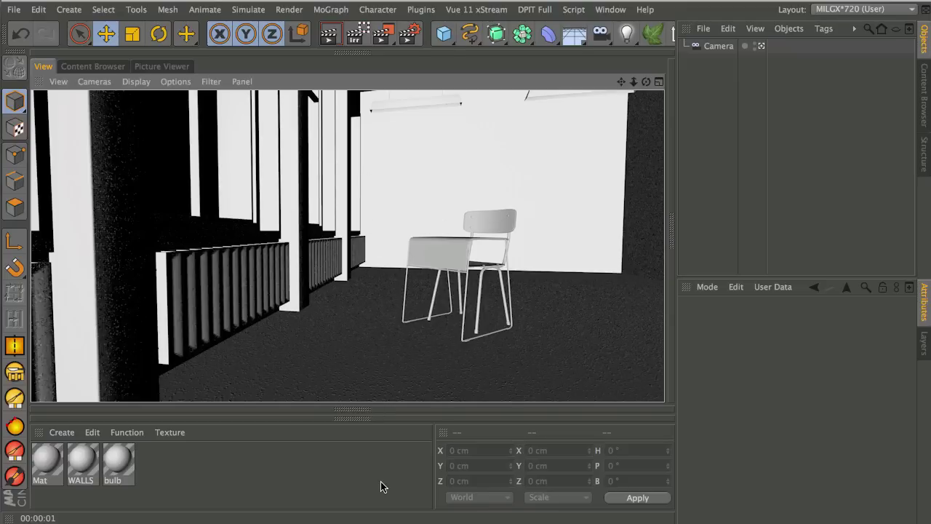
Step: Add an Omni light and place it outside the windows at about X -645 cm, Y 357 cm
click(627, 37)
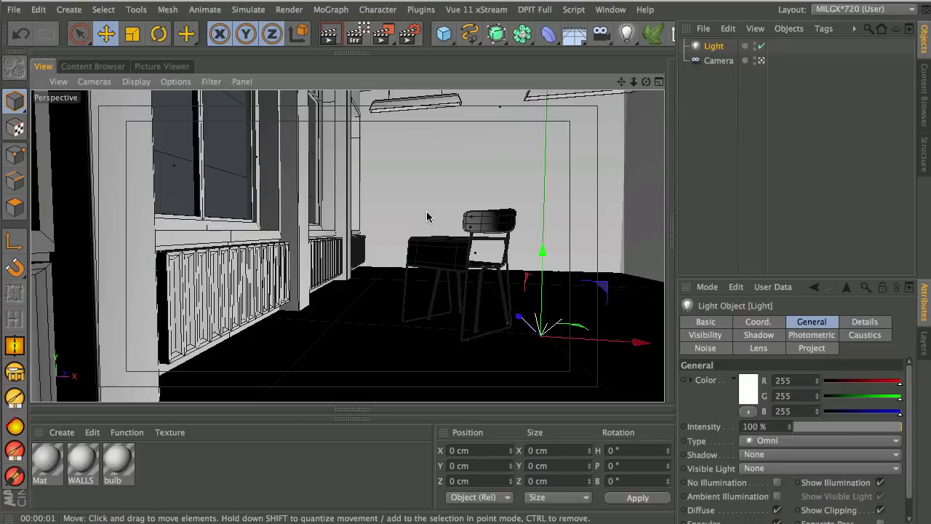
middle_click(429, 198)
drag(505, 356, 430, 165)
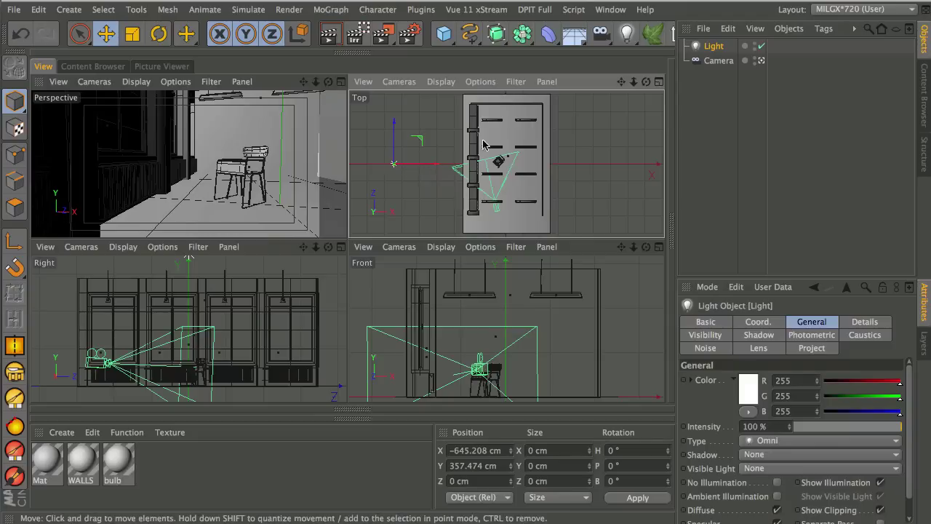
drag(316, 248, 214, 324)
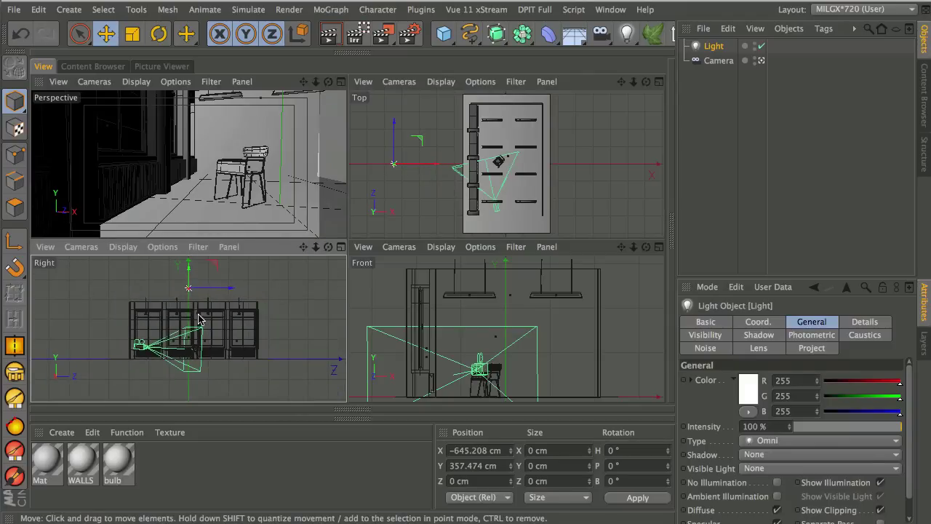
click(341, 82)
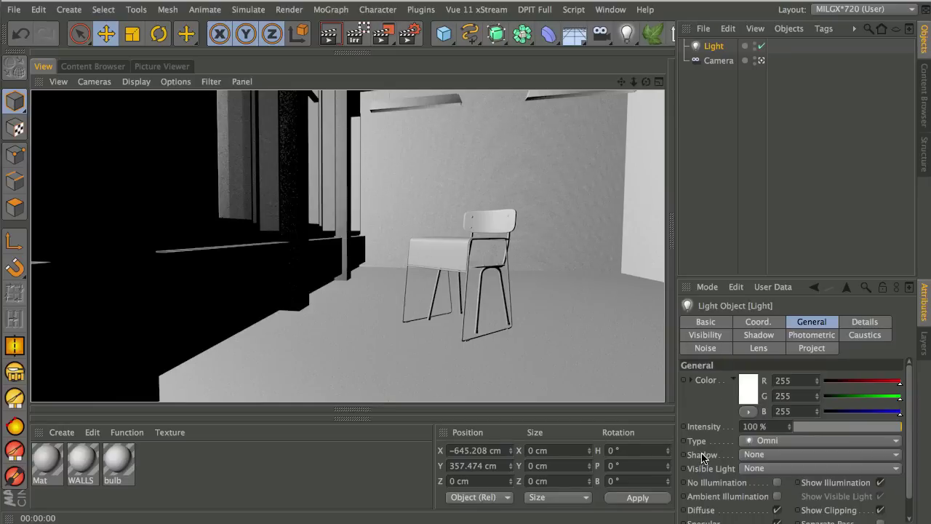
Step: Test the Omni light with Shadow Maps (Soft) in a render of the view, and delete the light
click(756, 454)
click(768, 485)
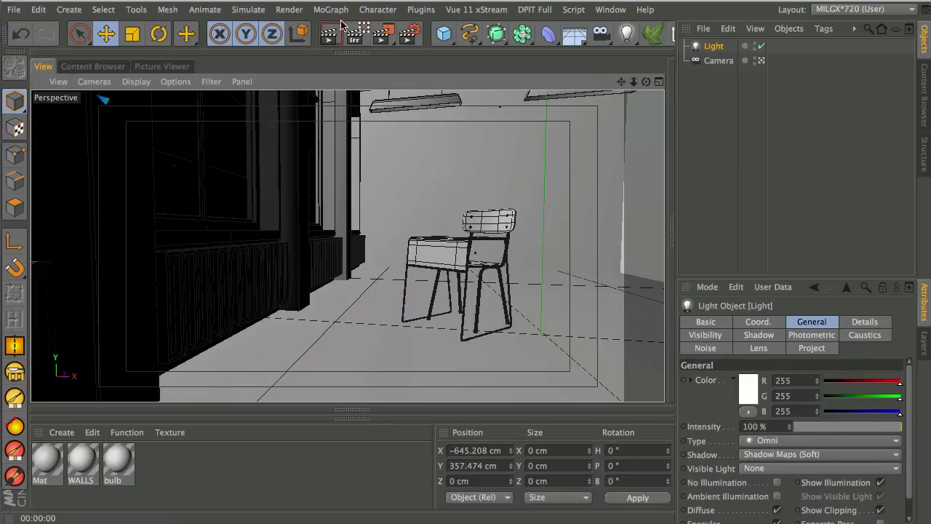
click(324, 34)
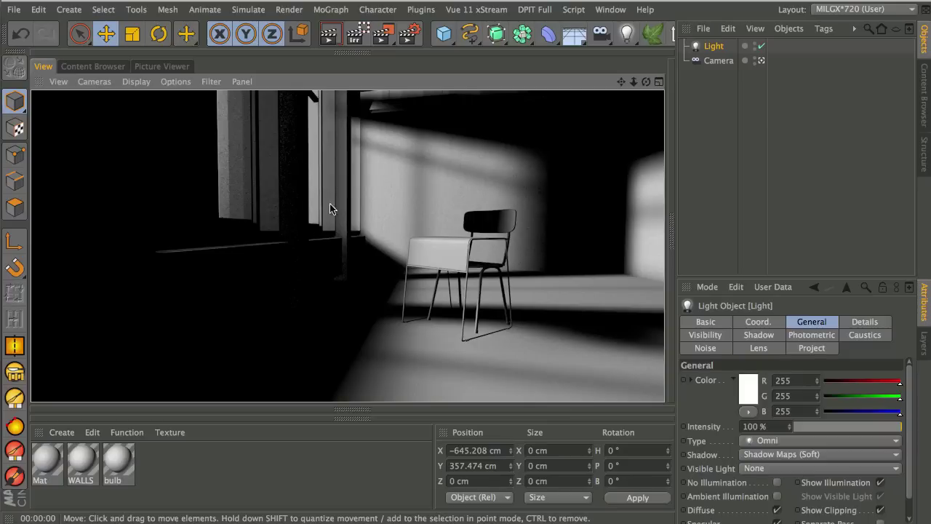
click(698, 47)
key(Delete)
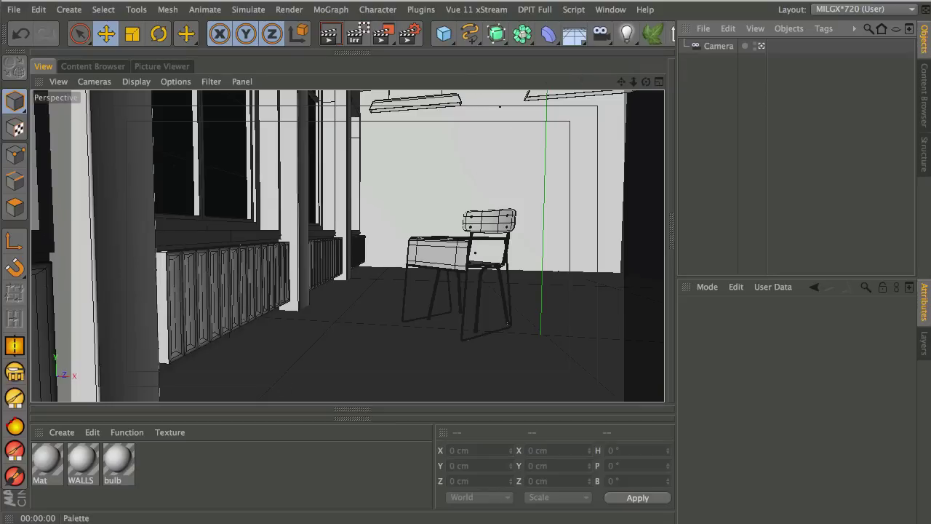
Step: Add a Sky object with the Mat material applied to it, and render the perspective view
click(575, 37)
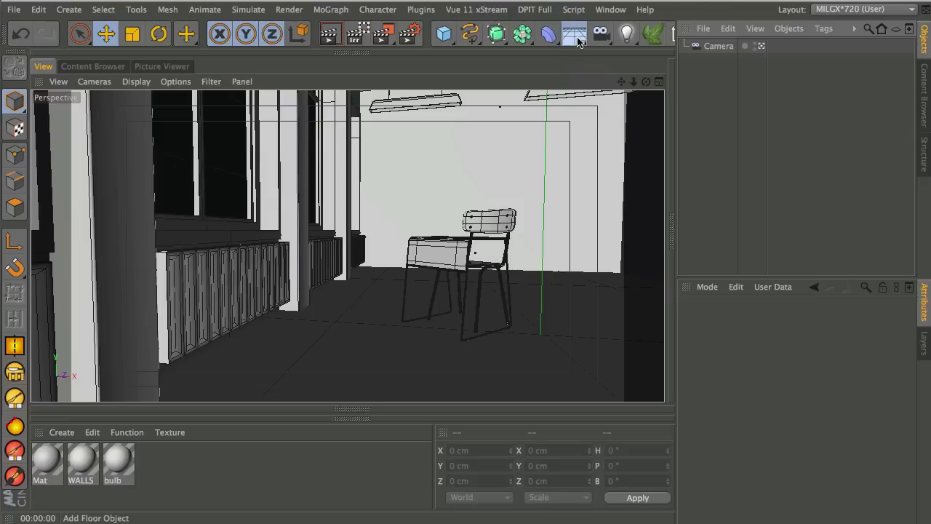
drag(584, 43, 603, 78)
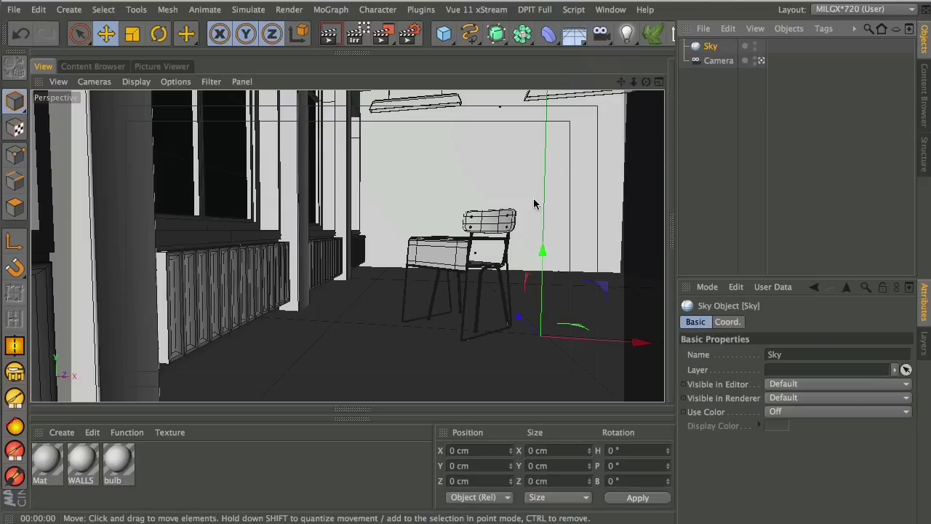
click(333, 34)
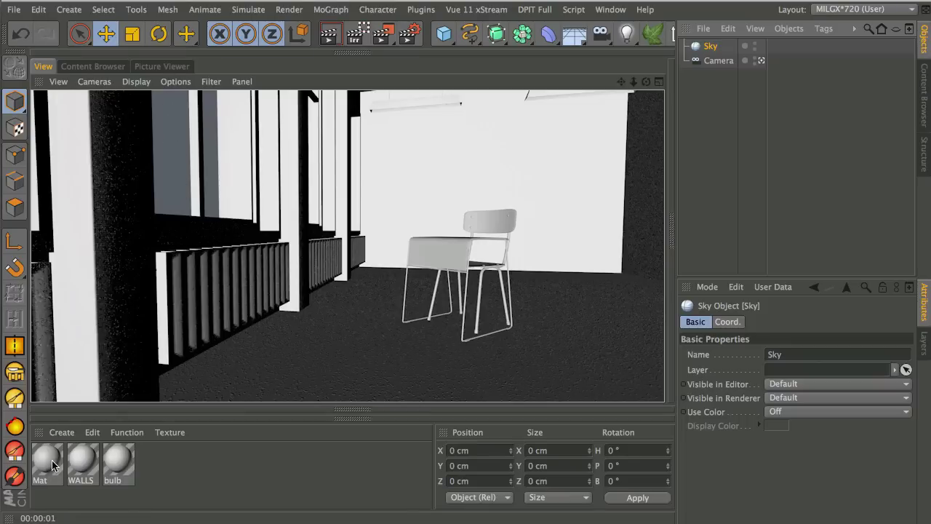
drag(47, 462, 718, 45)
click(329, 43)
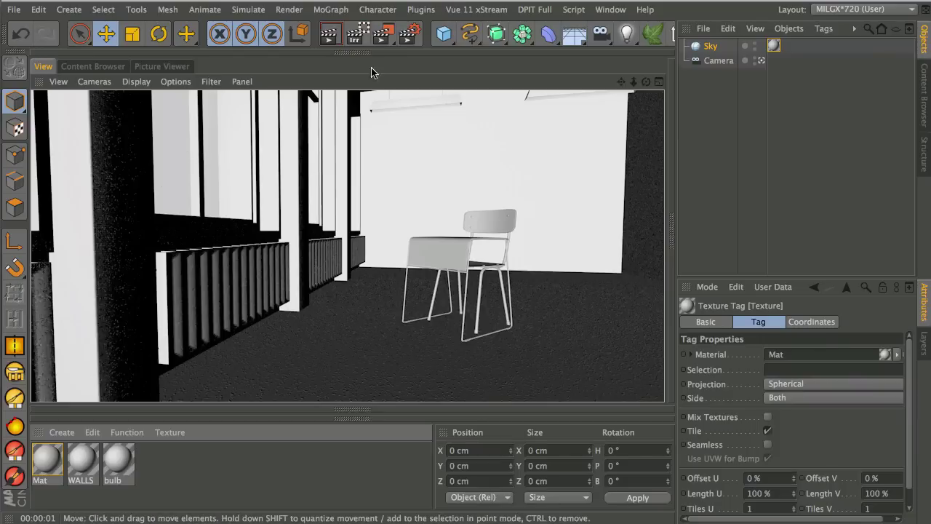
Step: Enable Global Illumination in the render settings, and render the view after checking the Mat material's channels
click(411, 35)
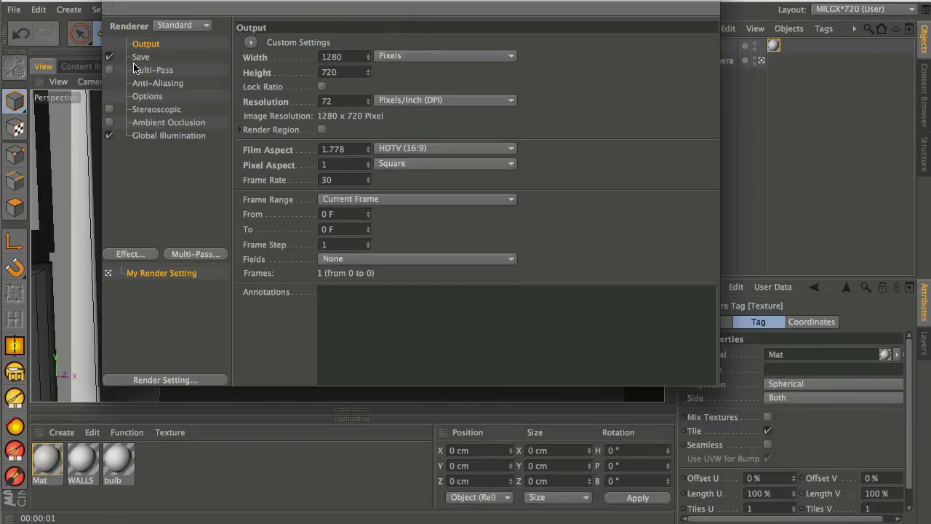
click(113, 6)
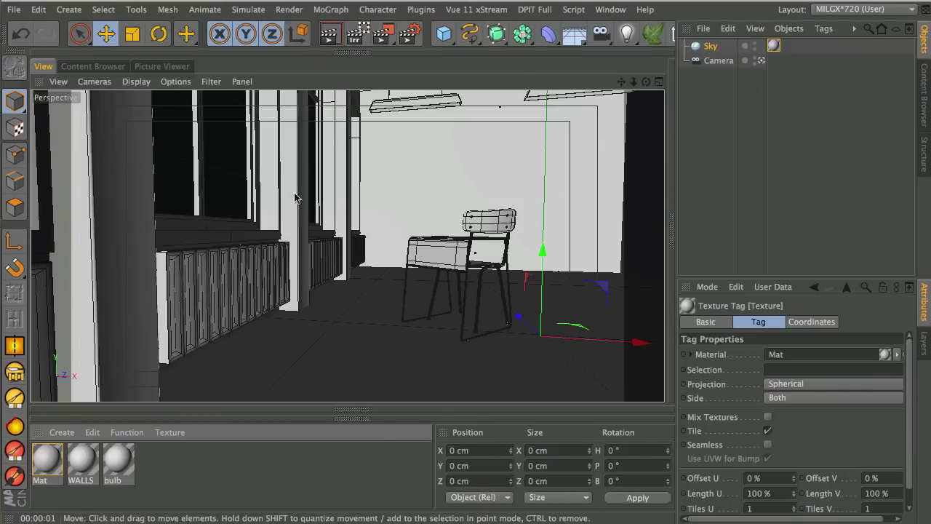
double_click(48, 460)
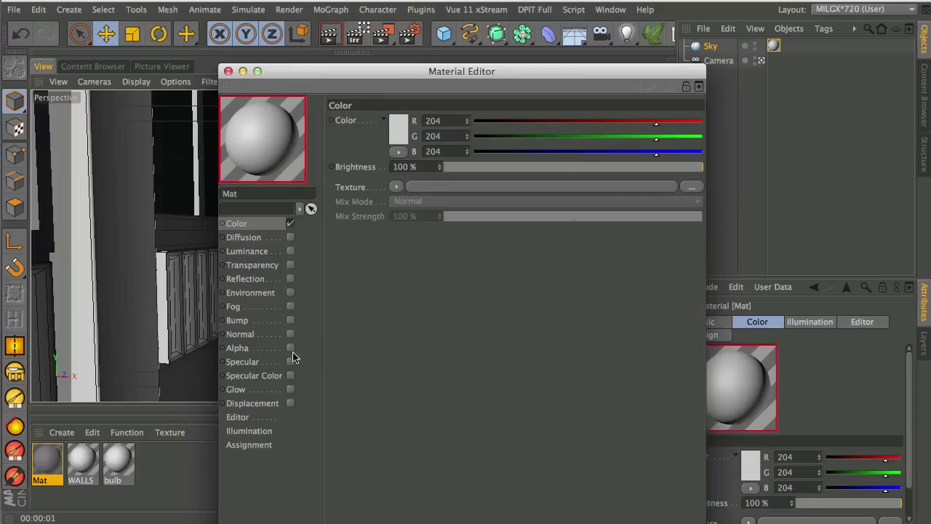
click(228, 71)
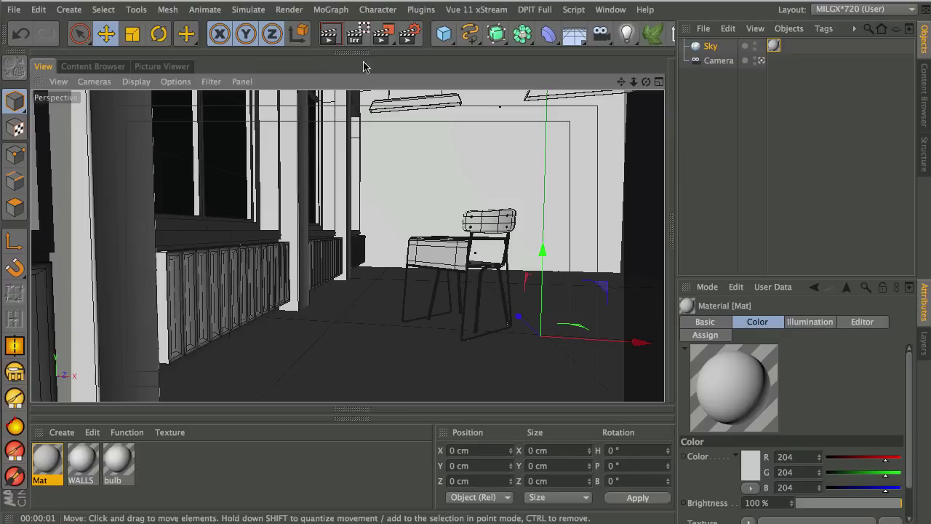
click(329, 33)
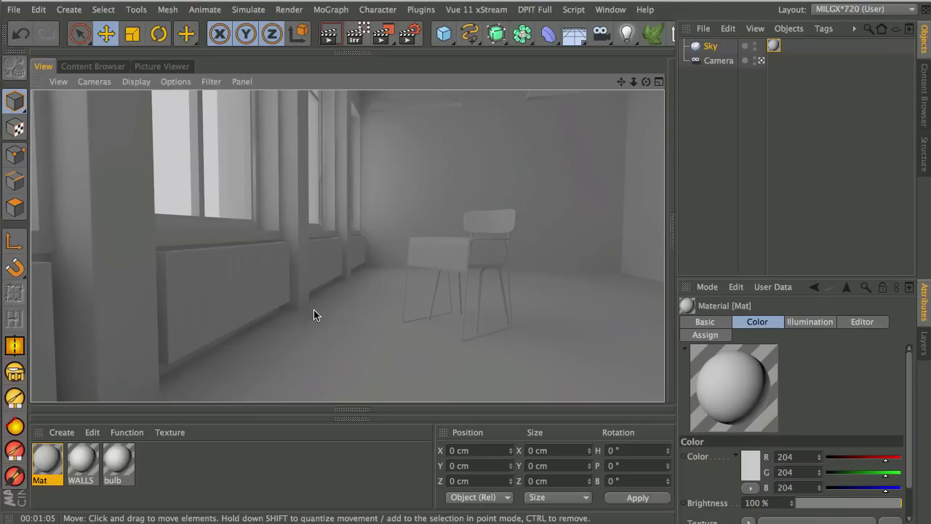
Step: Enable Ambient Occlusion in the render settings and show its properties
click(410, 34)
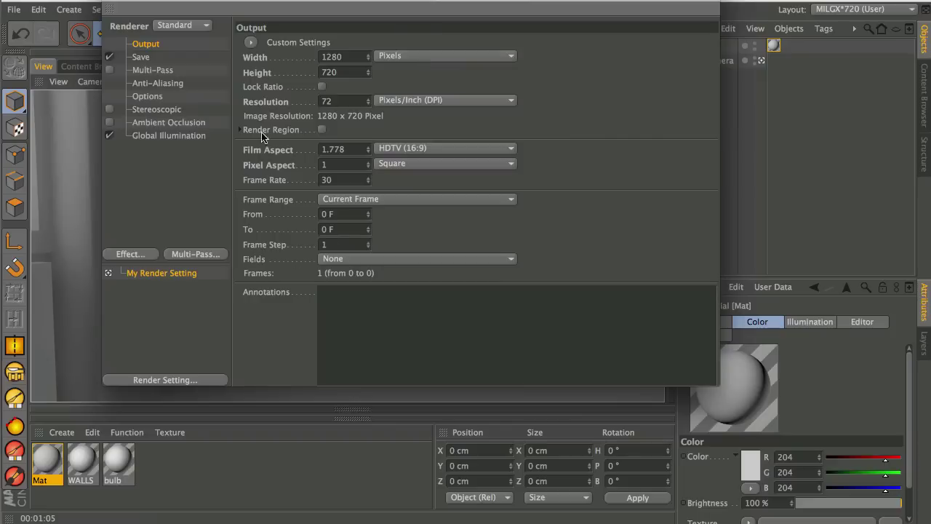
click(109, 123)
click(167, 122)
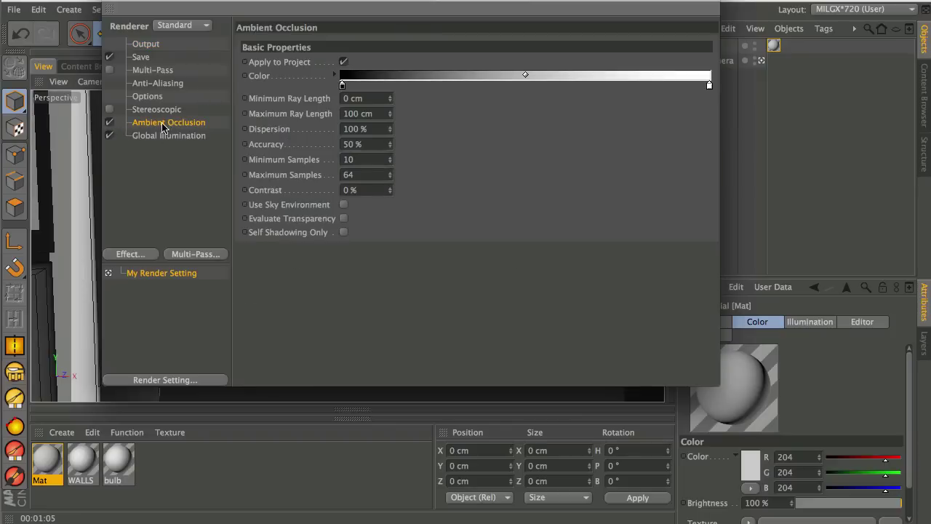
Step: Review the Global Illumination general settings, including the available GI modes and the diffuse depth
click(161, 137)
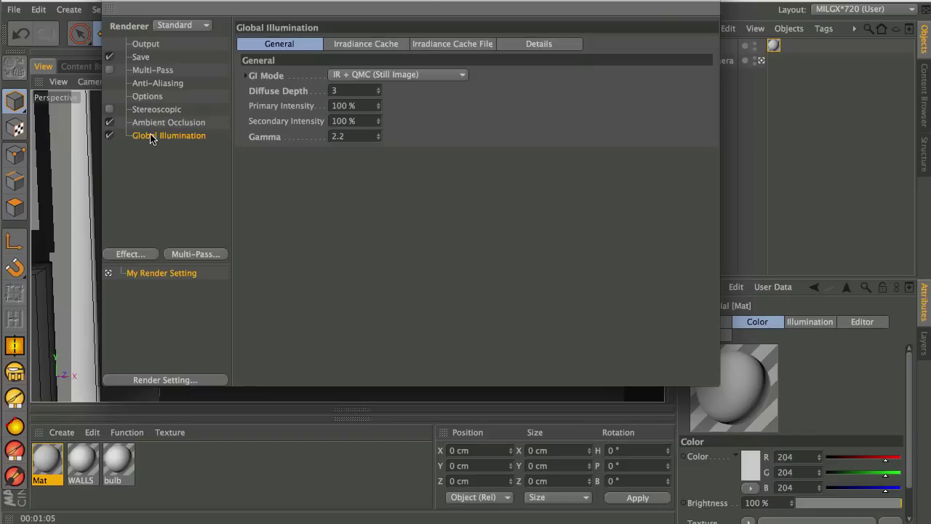
click(349, 75)
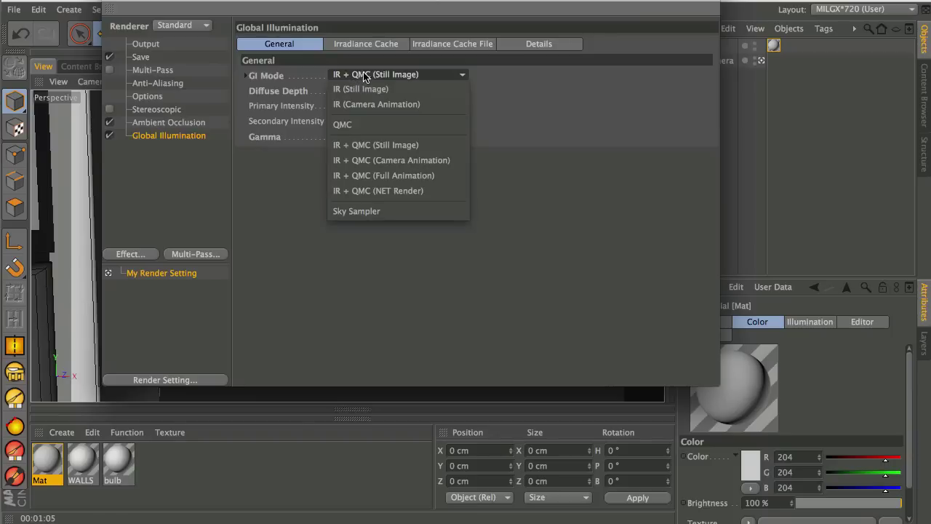
click(526, 92)
click(411, 76)
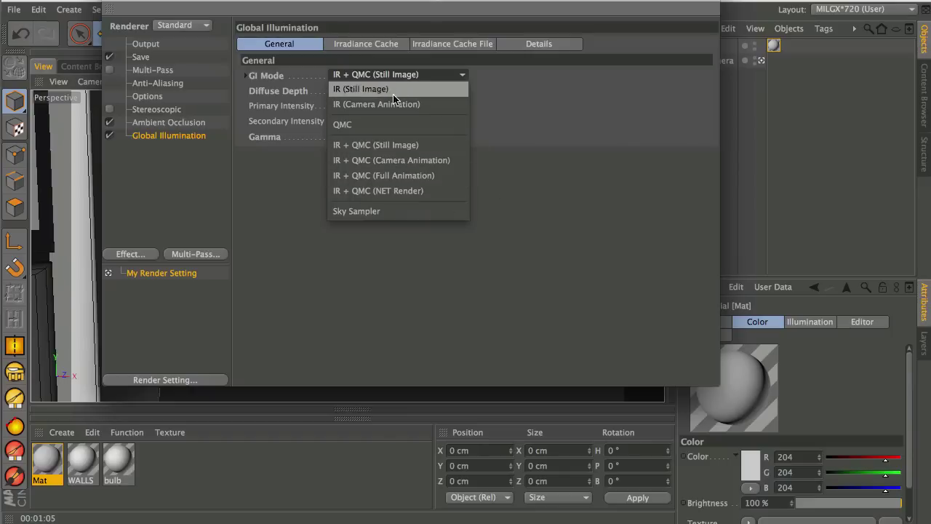
click(529, 170)
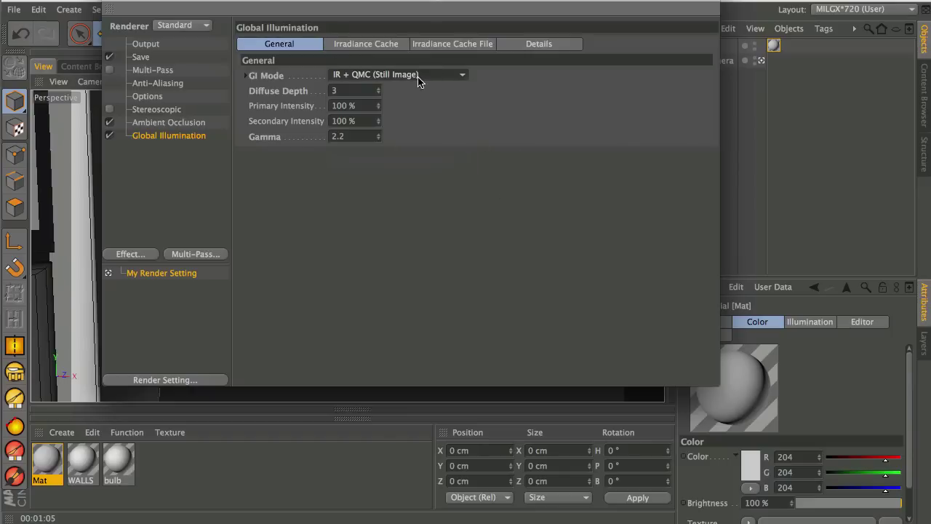
double_click(339, 90)
click(243, 58)
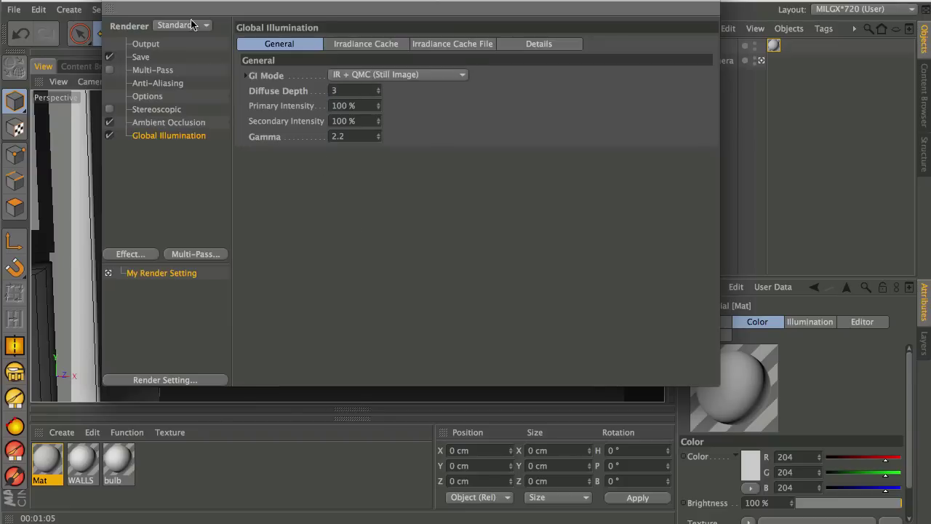
Step: Duplicate the Mat material and rename one of the two copies "sky"
click(113, 3)
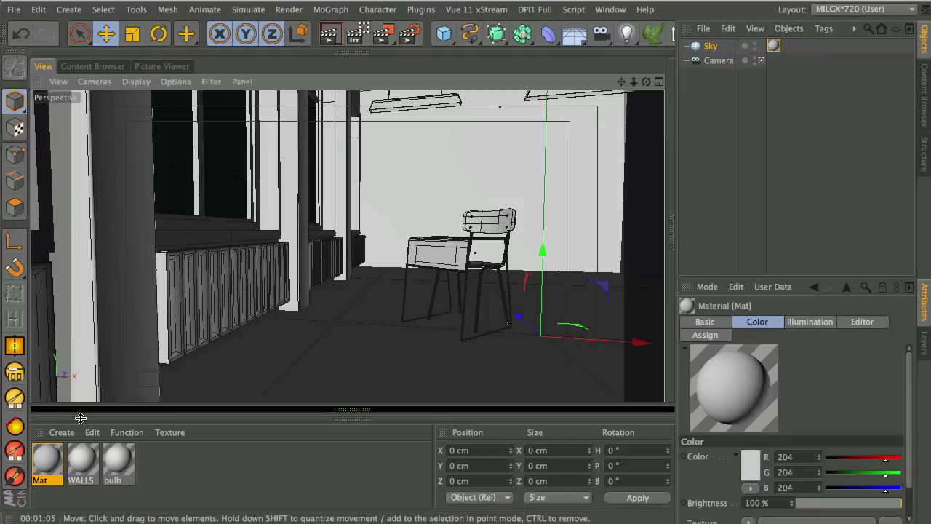
ctrl+drag(51, 469, 80, 469)
click(45, 465)
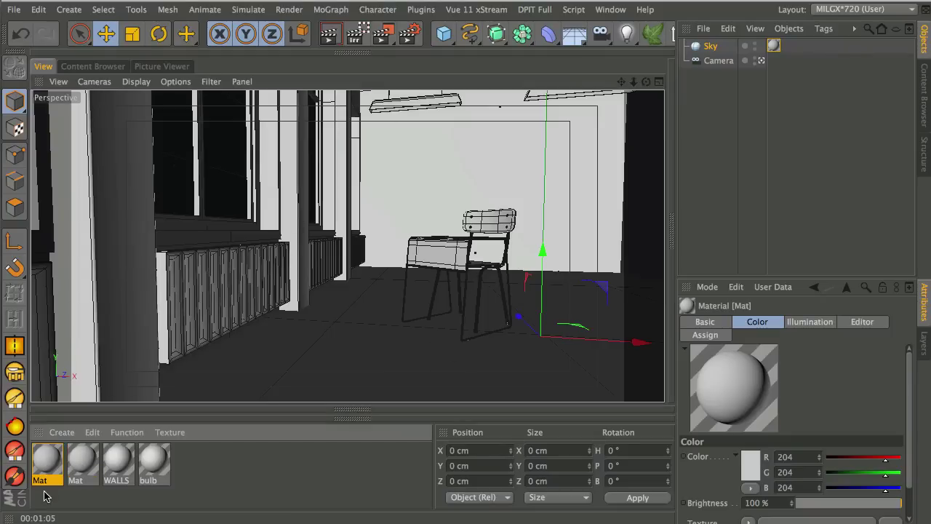
double_click(38, 480)
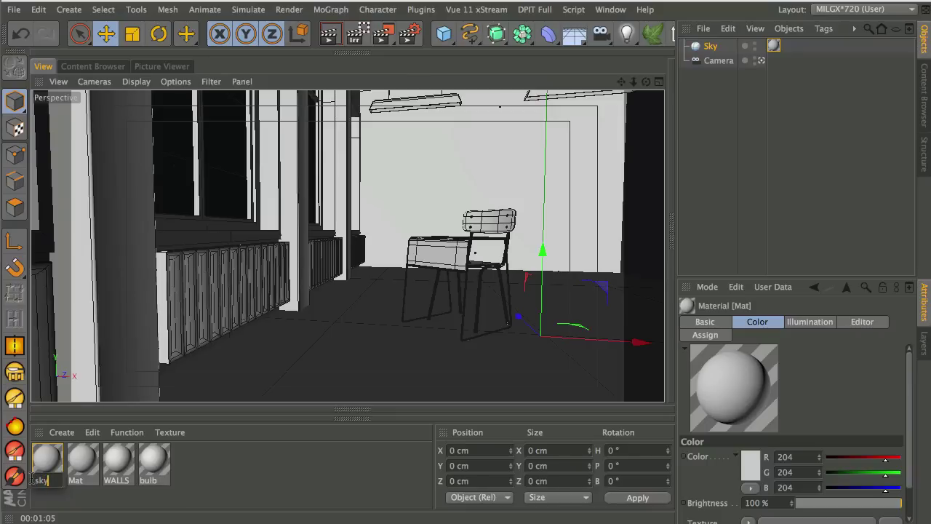
text(sky)
key(Return)
Step: Apply the sky material to the Sky object and render the perspective view
drag(42, 466, 776, 48)
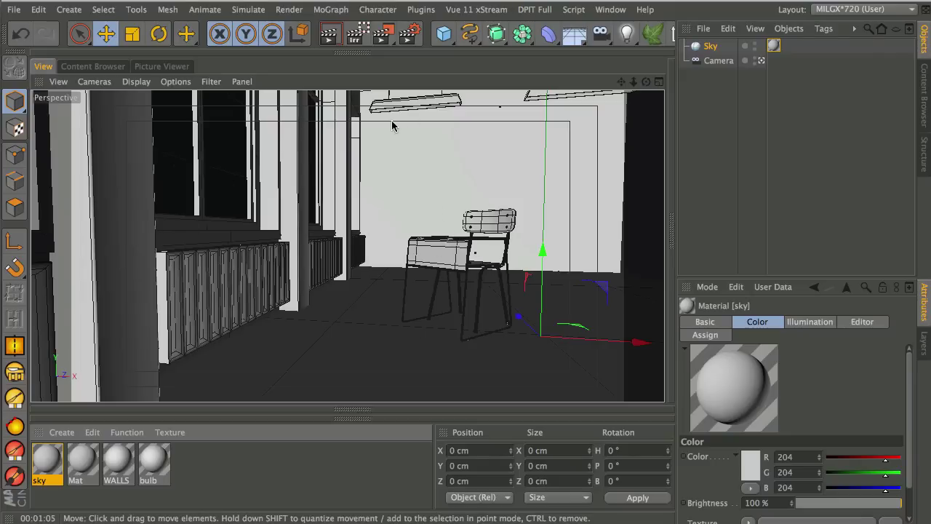
click(329, 34)
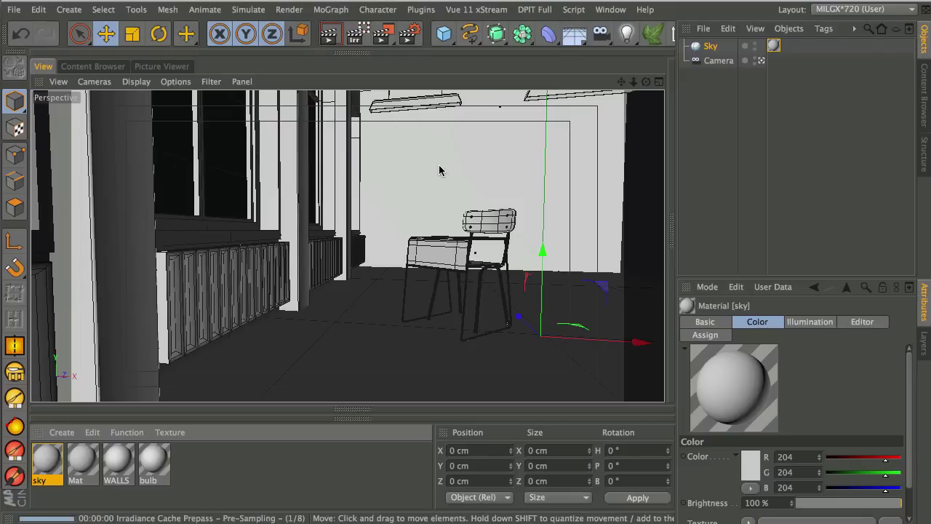
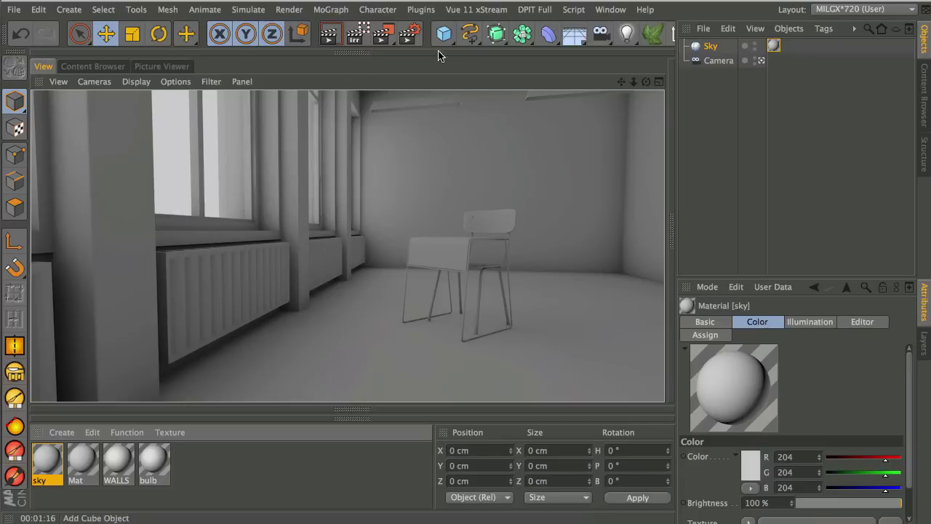
Step: Add the DayLight preset from the GreyscalegorillaHDRILightKitPro1.5 library to the scene
click(93, 66)
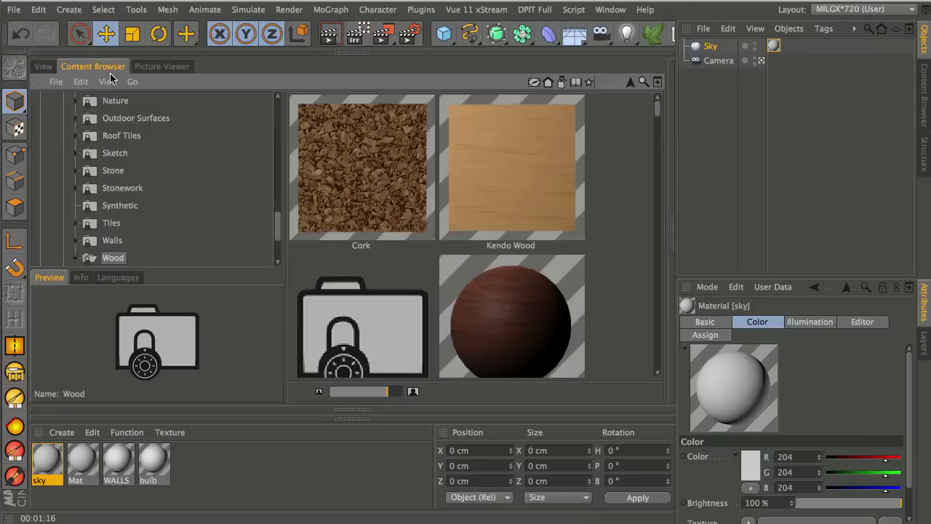
drag(275, 224, 280, 115)
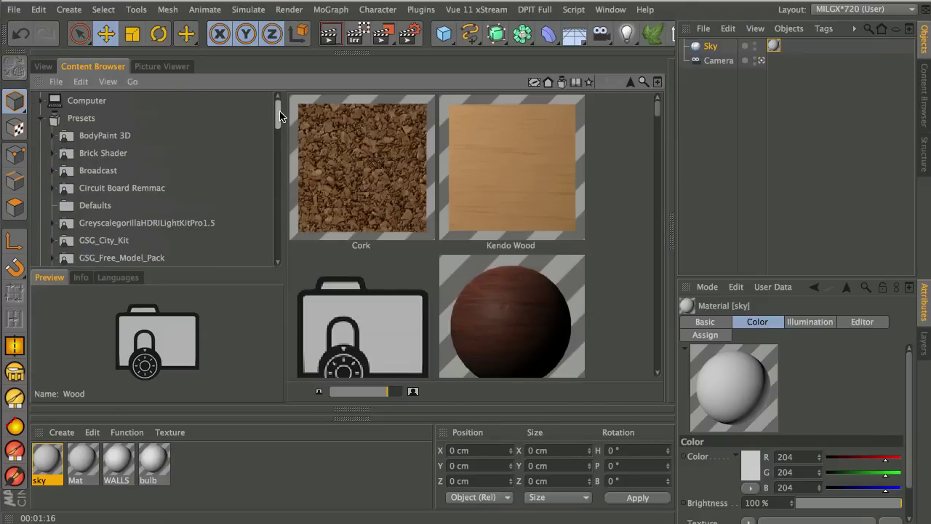
click(188, 222)
drag(510, 181, 720, 136)
click(43, 66)
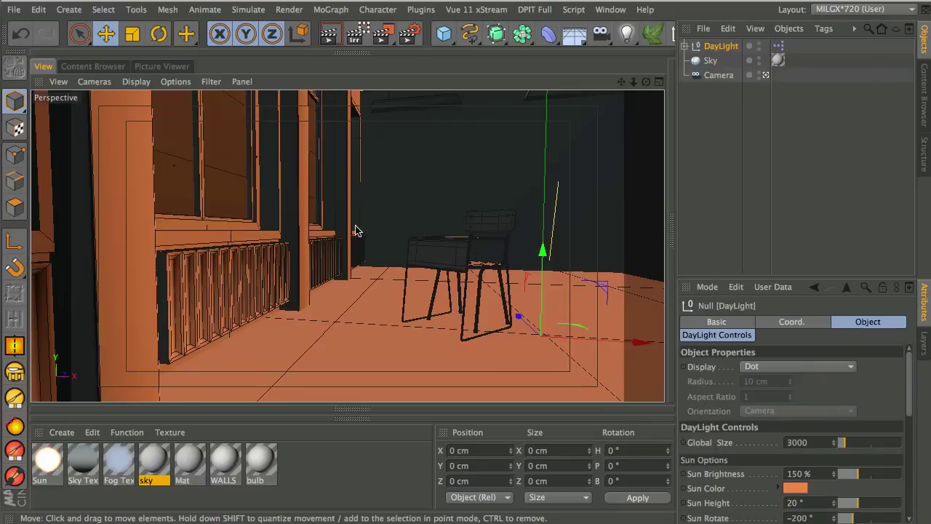
middle_click(421, 188)
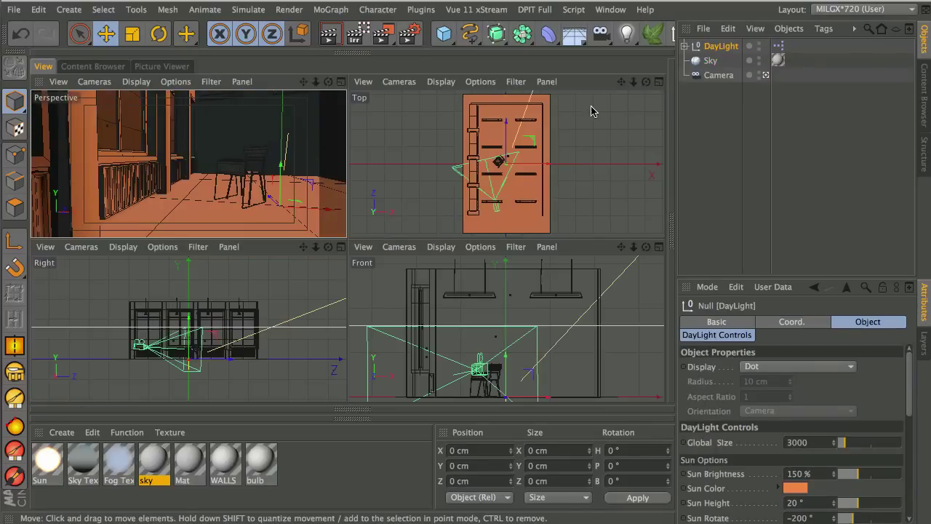
Step: Set the DayLight sun color to a pale peach with hue 29° and RGB 240, 211, 185
drag(784, 278, 786, 159)
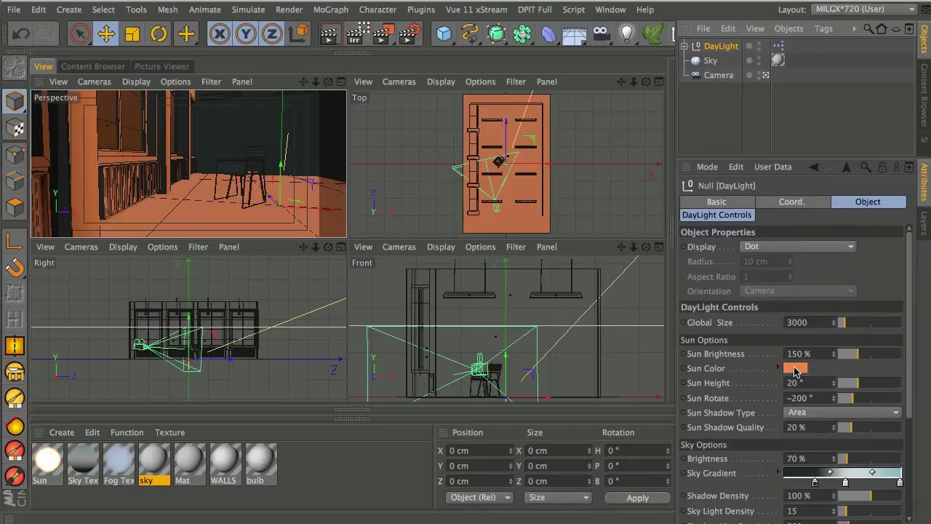
click(795, 369)
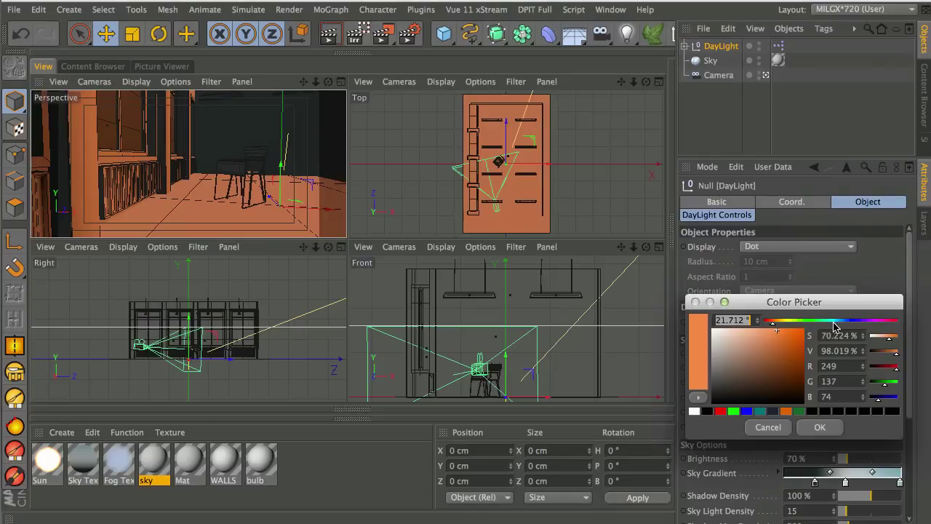
double_click(731, 320)
text(31)
key(Return)
click(730, 334)
click(734, 330)
drag(775, 320, 734, 332)
click(775, 321)
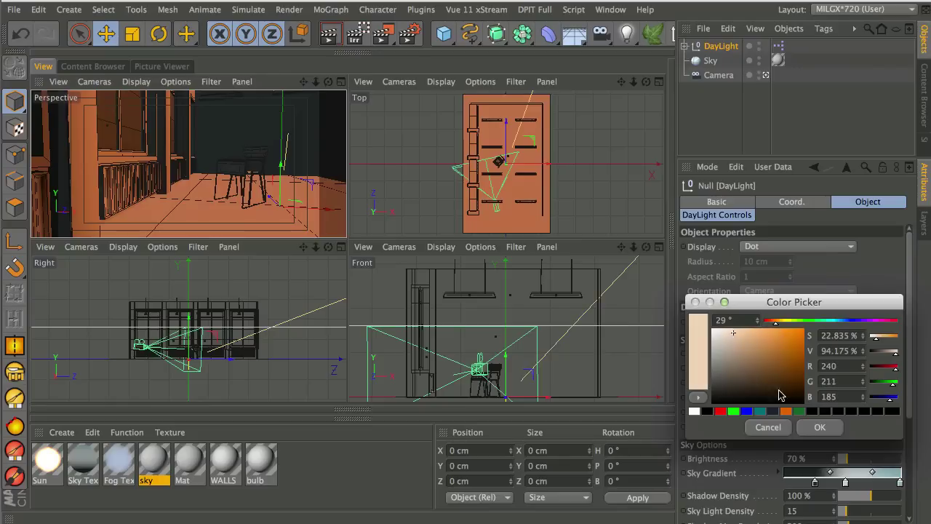
click(815, 428)
Step: Set DayLight's Sun Rotate to -81° in the Top view so the sun shines in through the window wall
middle_click(283, 206)
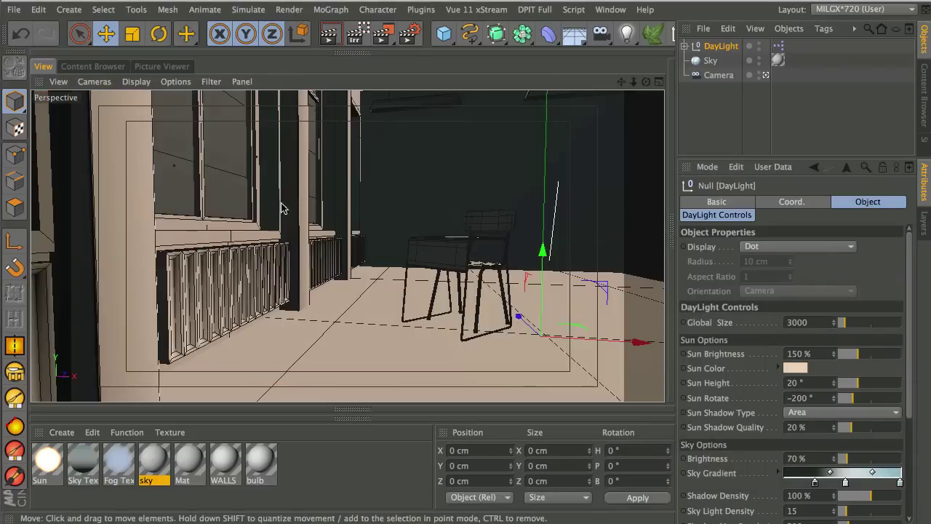
middle_click(411, 273)
middle_click(573, 179)
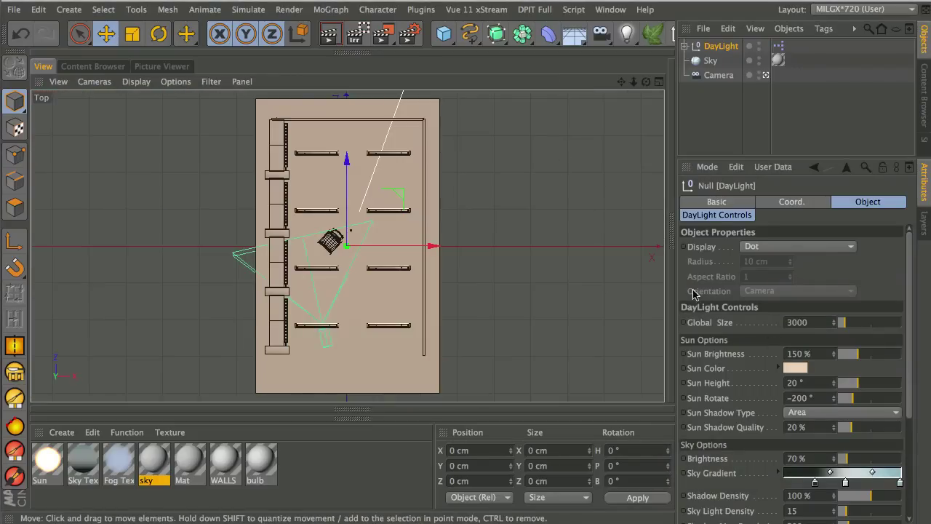
drag(857, 399, 864, 400)
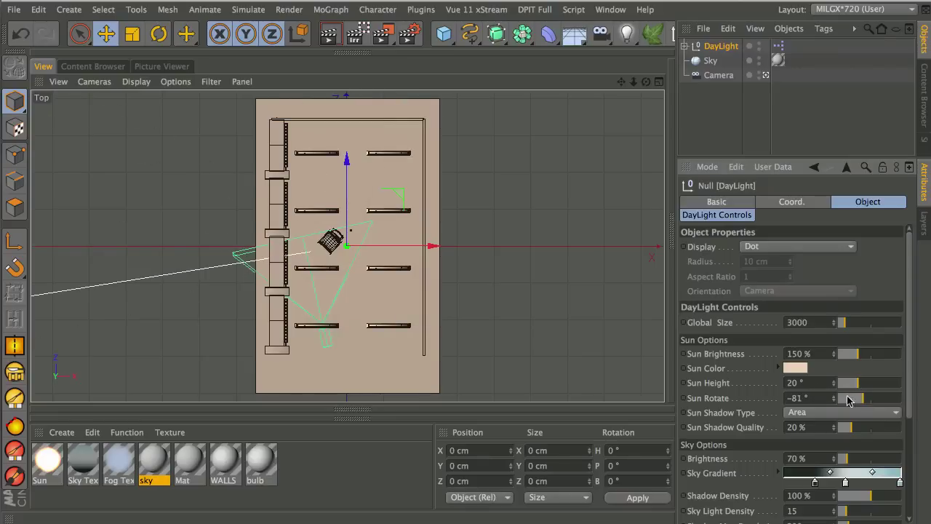
middle_click(333, 260)
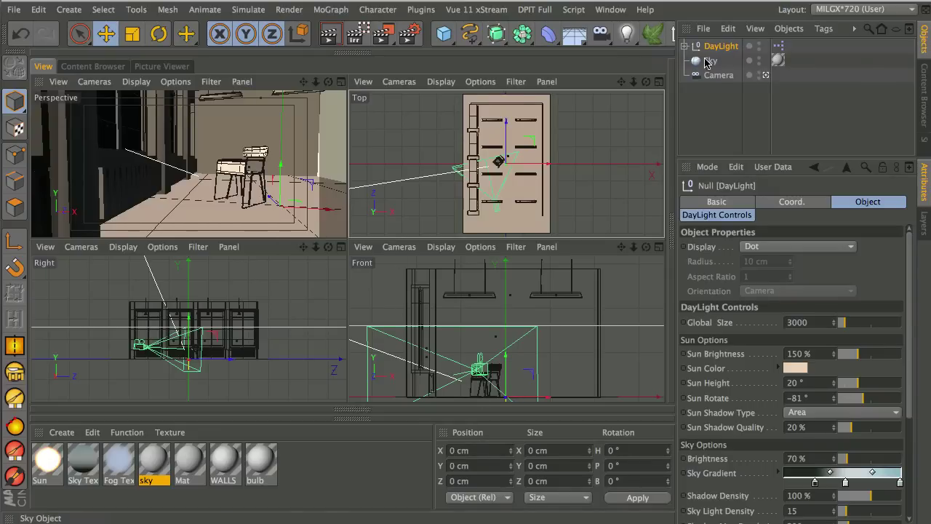
Step: Hide the Sky object in both the viewport and renders, and give the DayLight controls more room
click(758, 61)
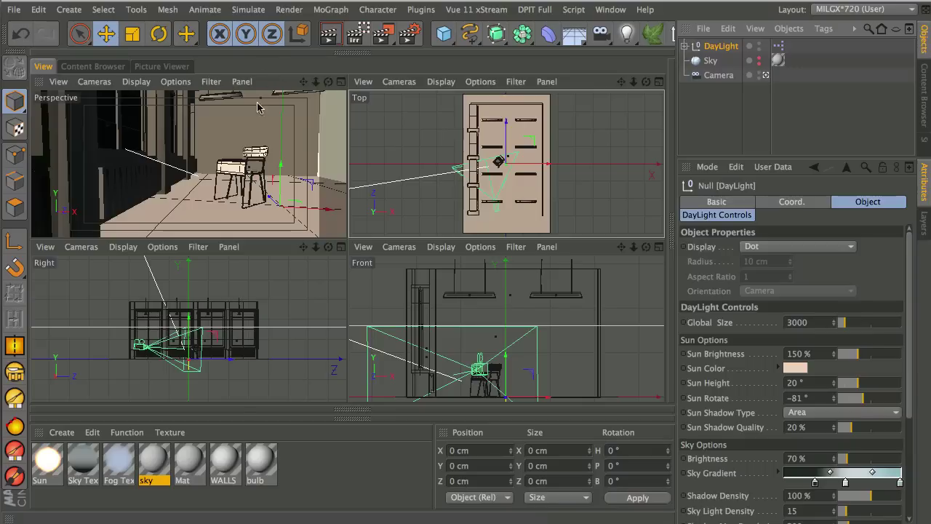
middle_click(242, 170)
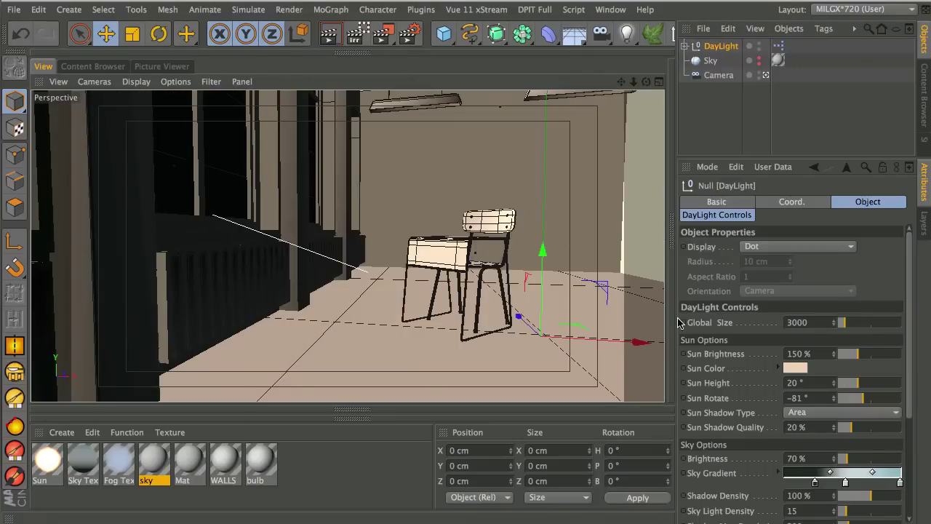
drag(675, 317, 596, 315)
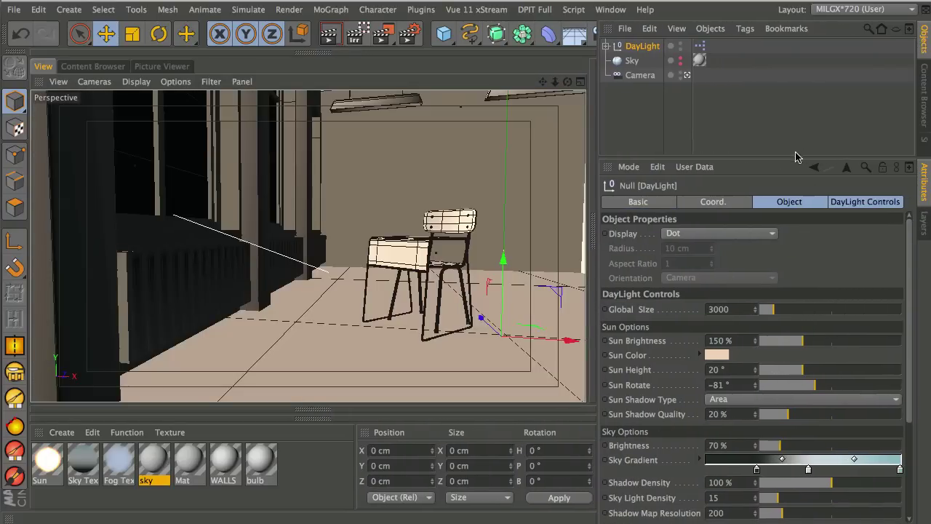
drag(789, 158, 789, 120)
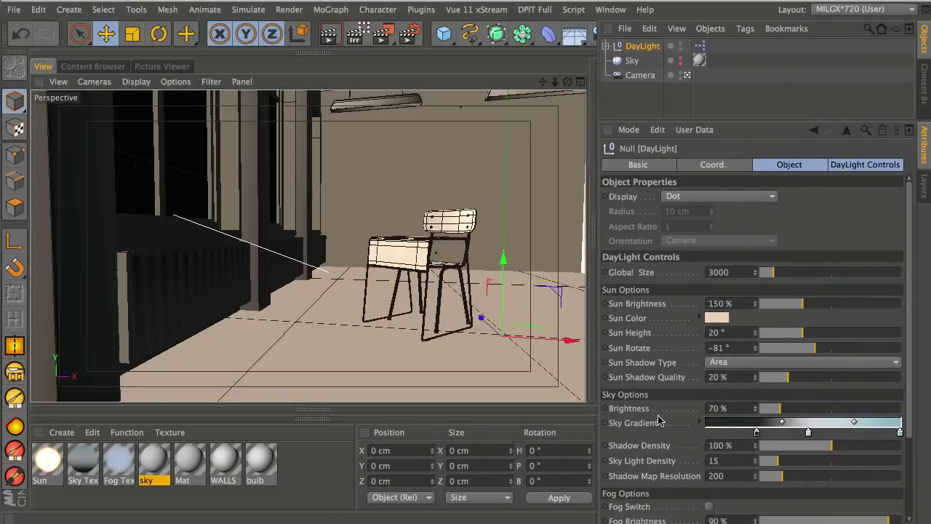
Step: Refine the DayLight sky gradient with the dark knot beside the middle one and a deep blue end knot at hue 215°, and render the view
click(808, 433)
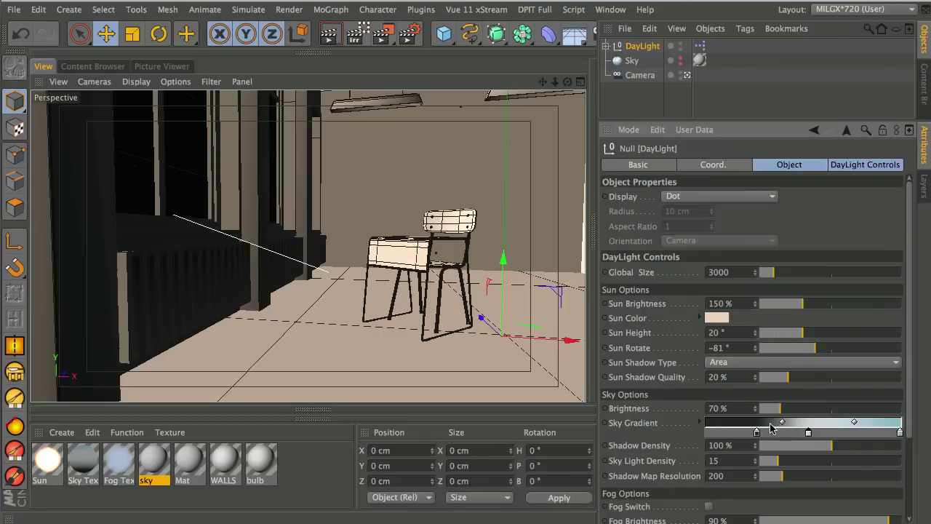
drag(757, 433, 794, 432)
double_click(901, 432)
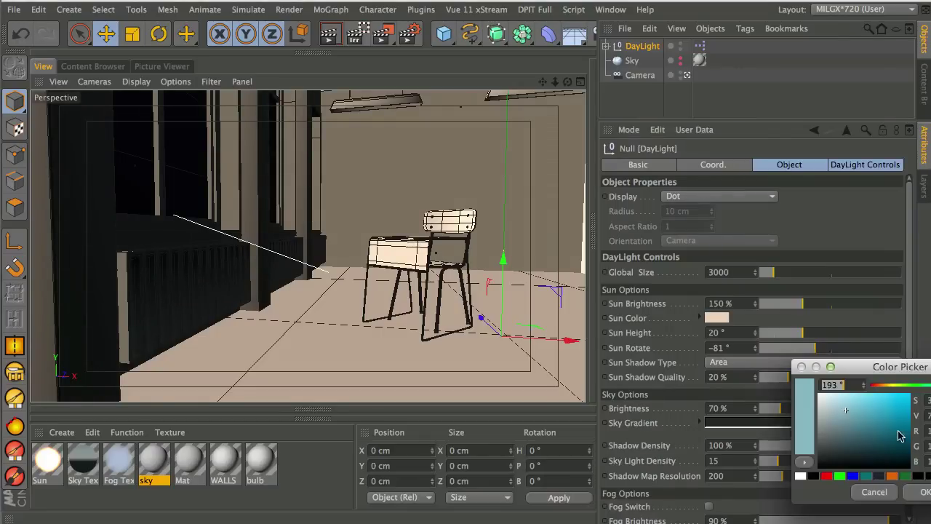
drag(846, 410, 884, 433)
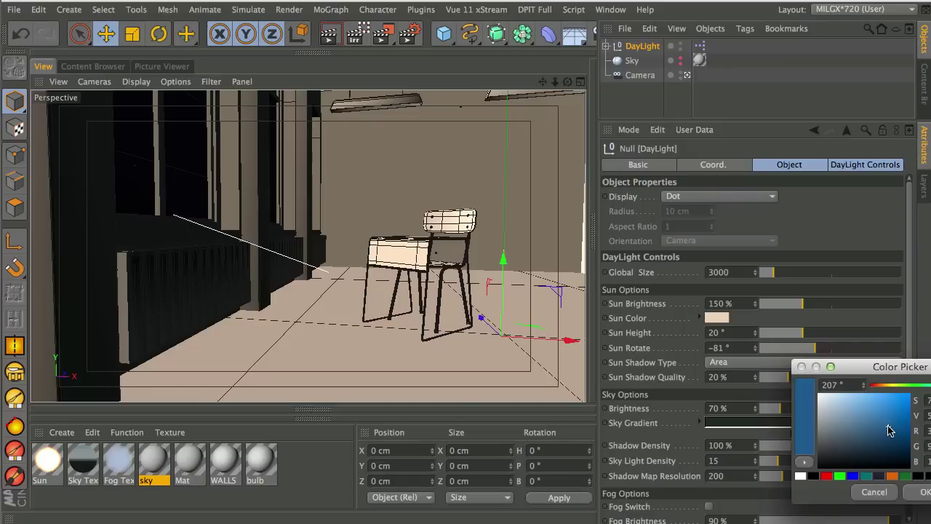
scroll(889, 426, up, 5)
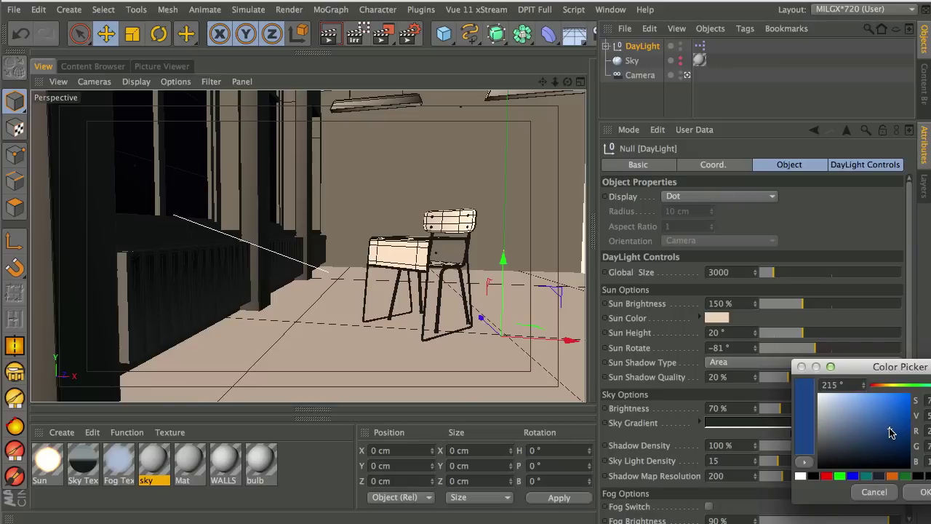
click(925, 491)
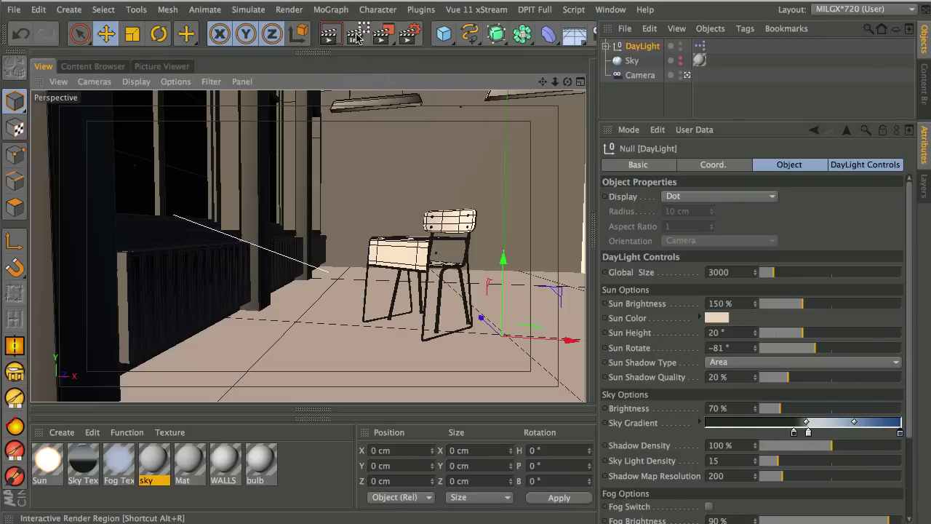
click(331, 35)
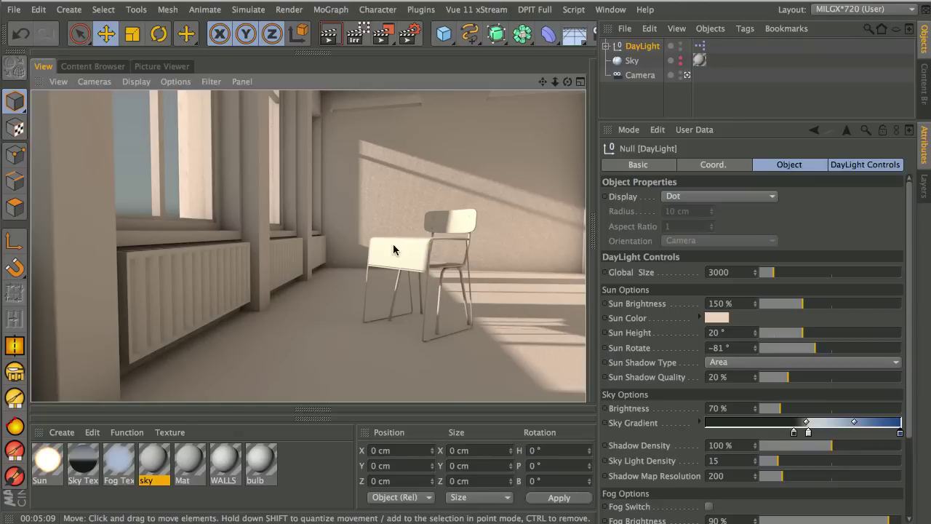
Step: Delete the DayLight object and add an area light to the scene
click(649, 48)
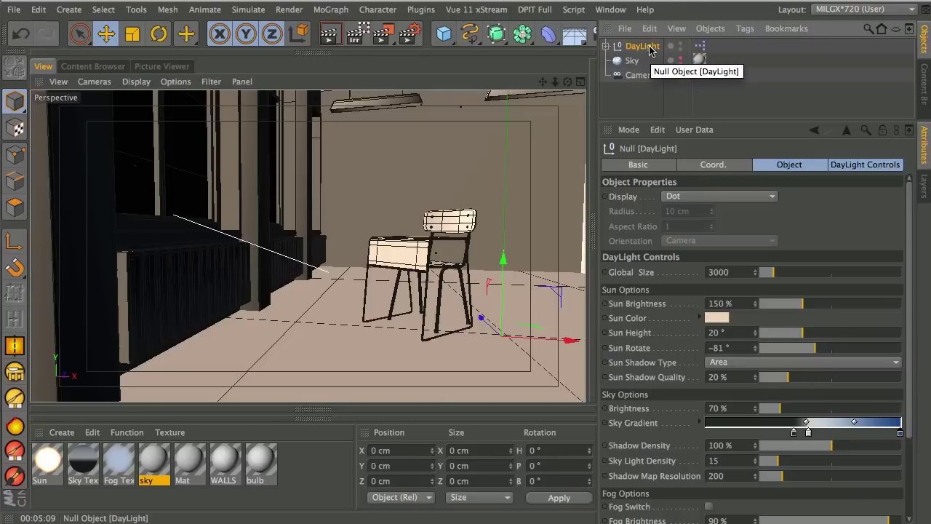
key(Delete)
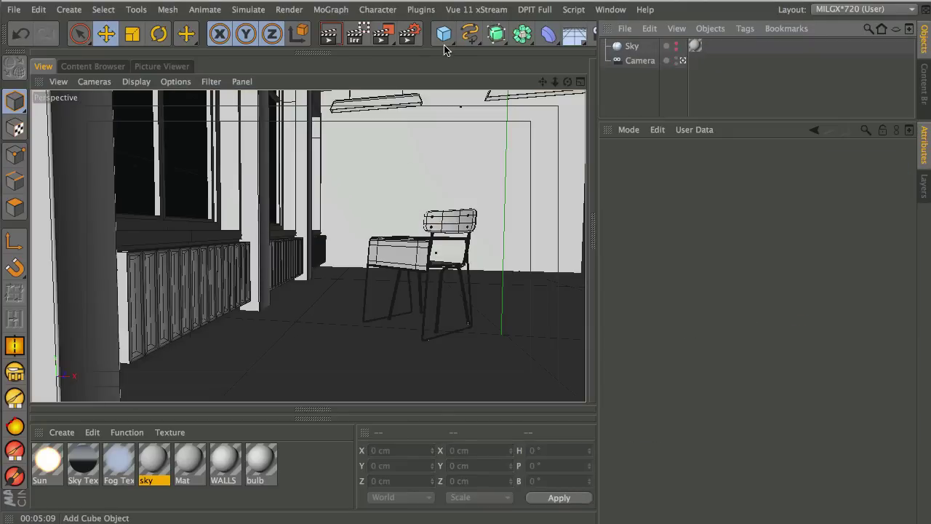
click(575, 36)
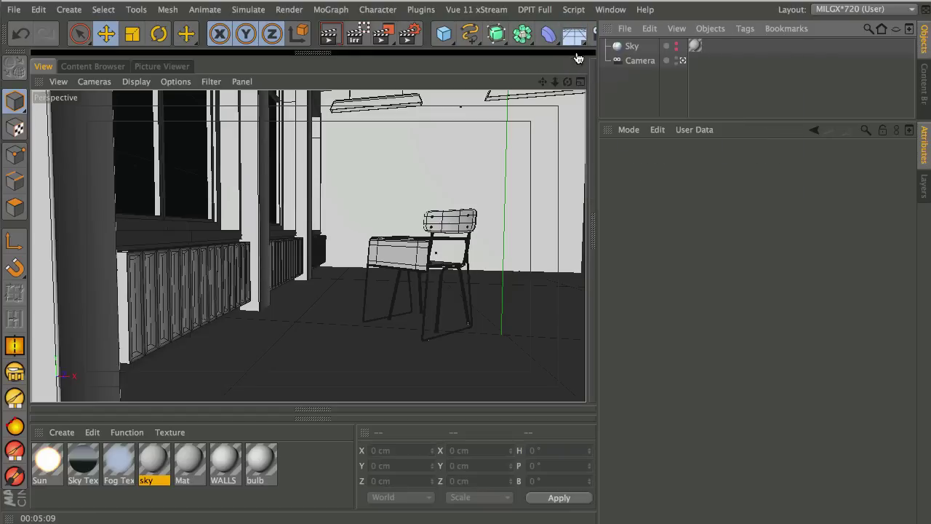
middle_drag(427, 36, 285, 40)
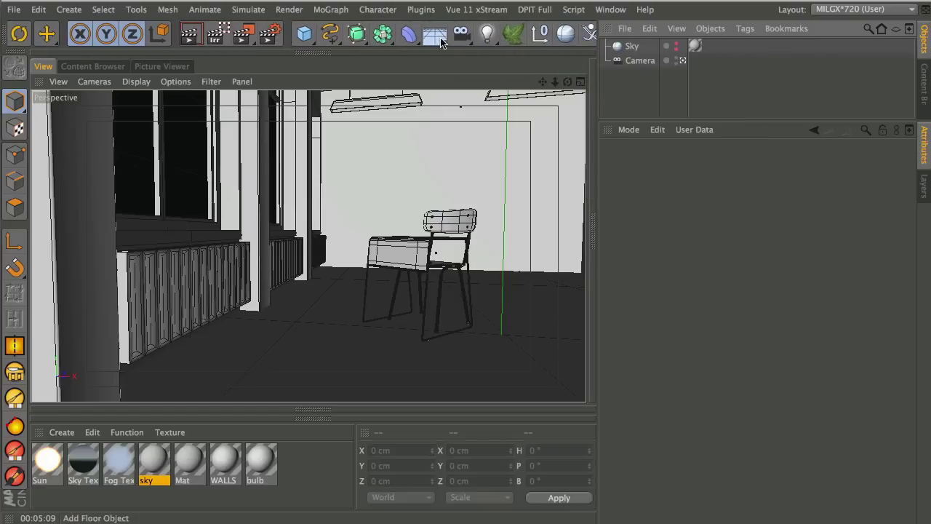
click(487, 34)
click(603, 78)
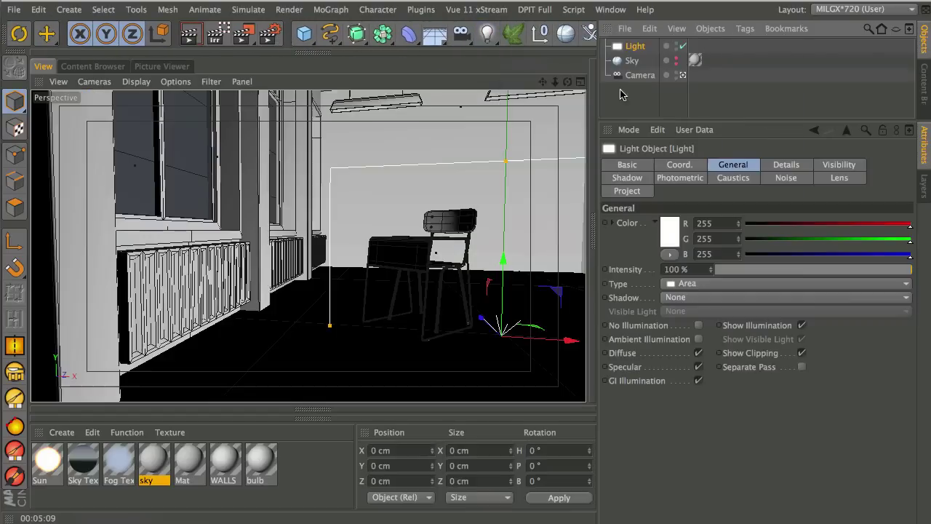
Step: Rotate the area light to heading -90° and move it over the first window in the Right view, about Y 142 cm, Z -199 cm
middle_click(397, 246)
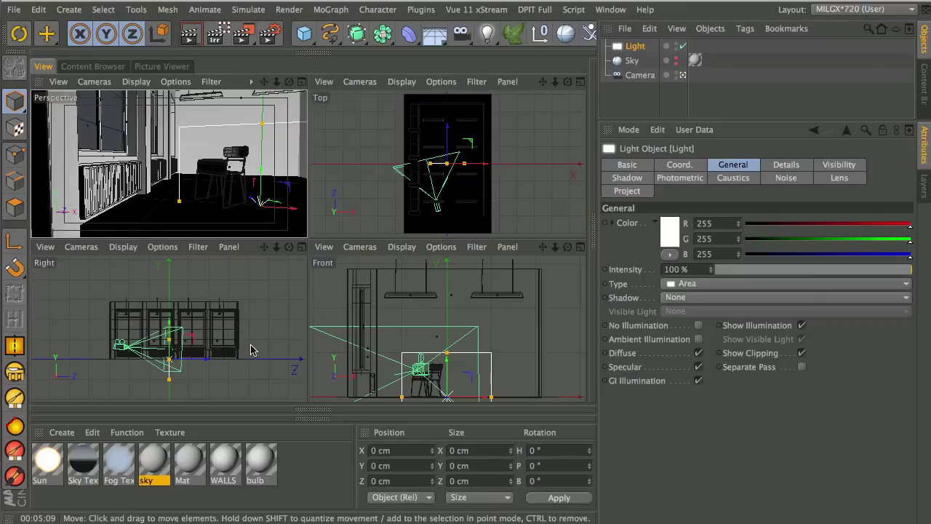
key(r)
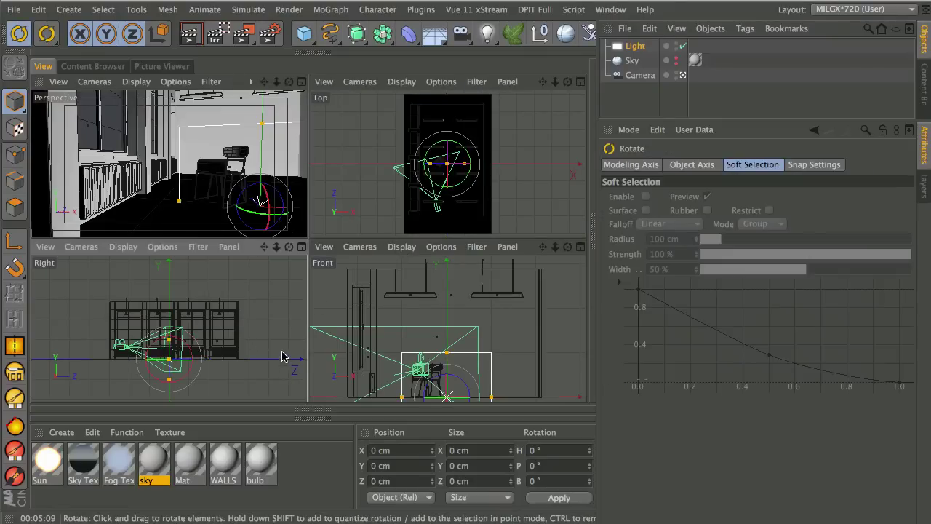
middle_click(284, 355)
drag(331, 313, 170, 311)
drag(353, 314, 329, 327)
key(e)
drag(262, 266, 177, 204)
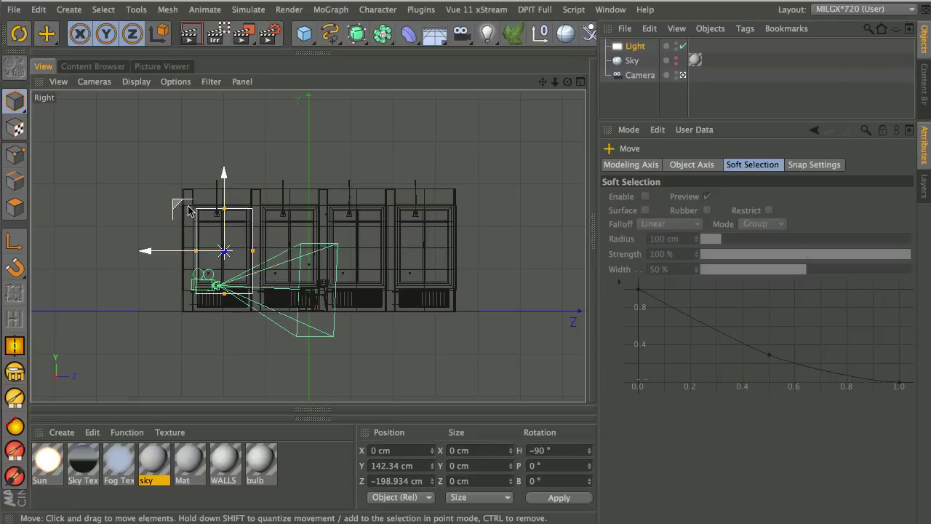
Step: Align the area light with the first window in the Right view, at about Y 149 cm, Z -201 cm
scroll(220, 240, up, 2)
scroll(236, 234, up, 4)
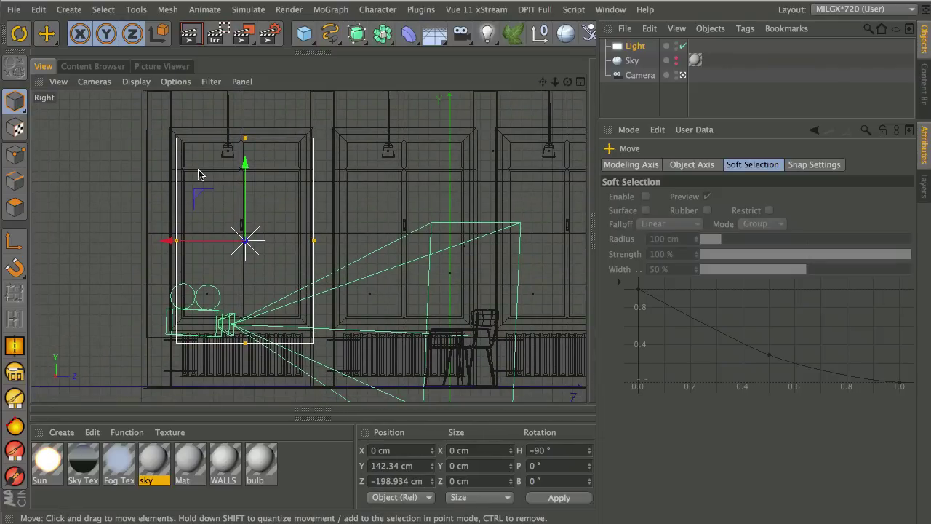
drag(195, 195, 194, 192)
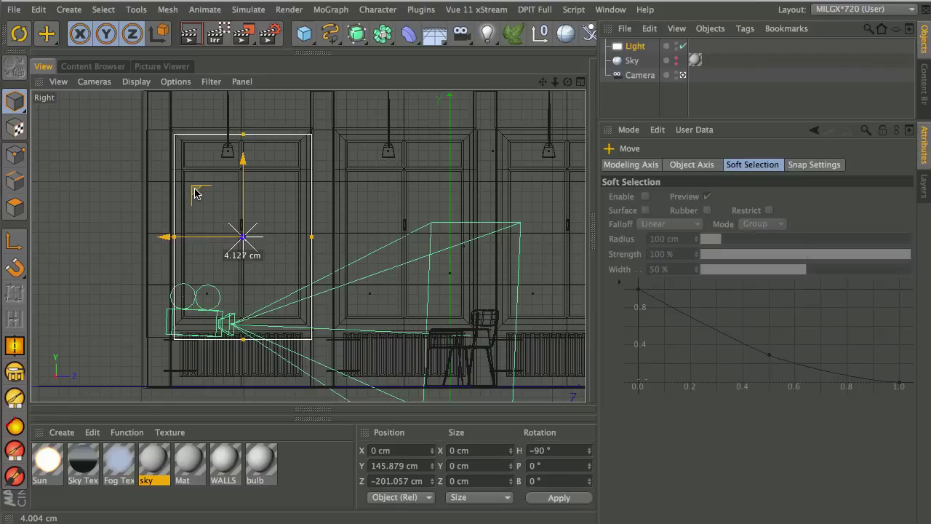
mouse_move(247, 173)
mouse_down()
mouse_move(243, 160)
mouse_move(237, 175)
mouse_up()
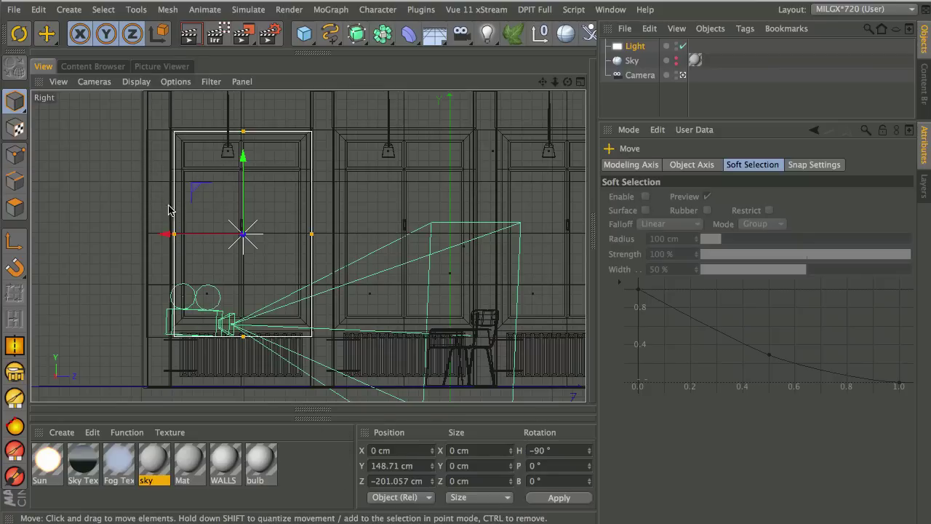
Step: Move the area light into the window wall in the Front view, to about X -204 cm, Y 156 cm, and check its placement
middle_click(256, 235)
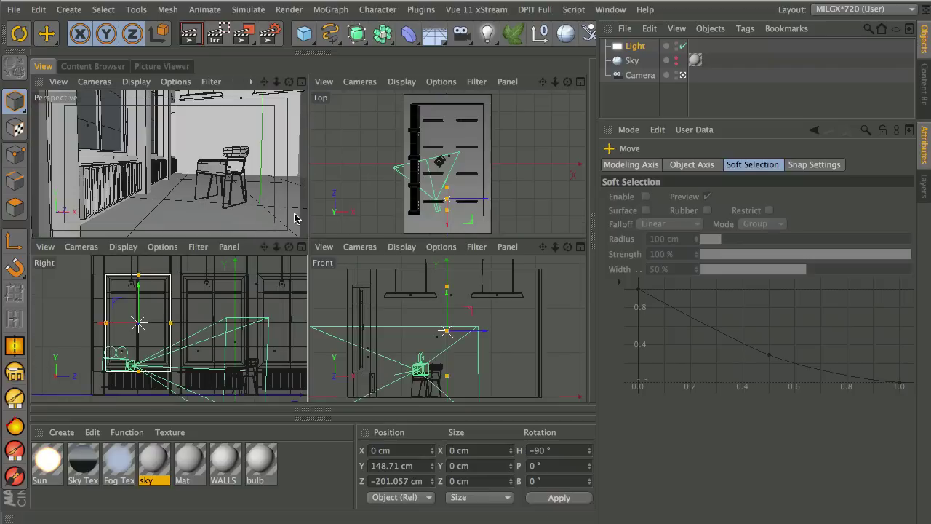
middle_click(362, 299)
drag(380, 252, 191, 250)
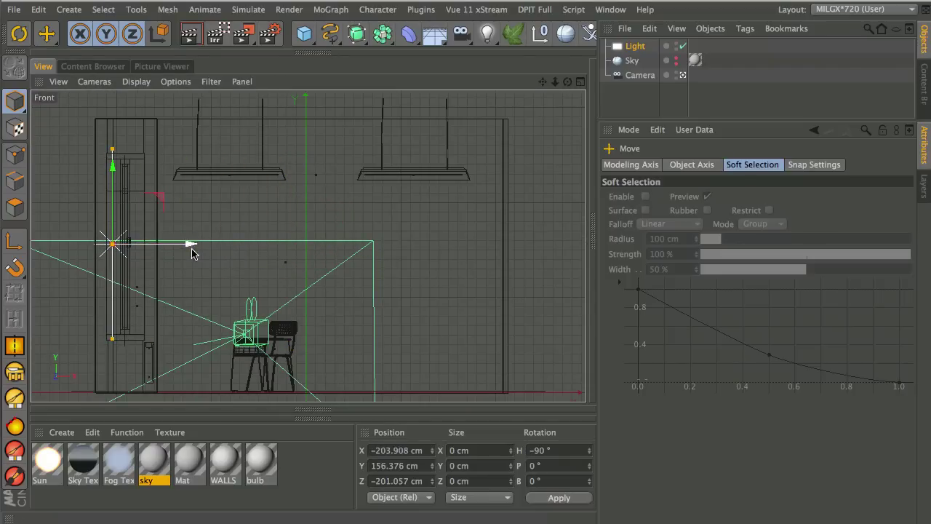
middle_click(243, 251)
middle_click(155, 184)
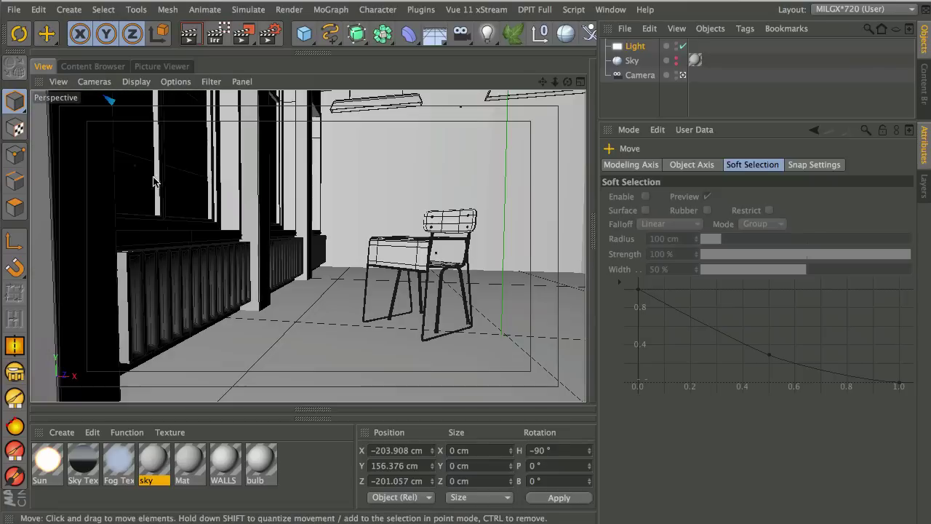
middle_click(252, 226)
middle_click(390, 161)
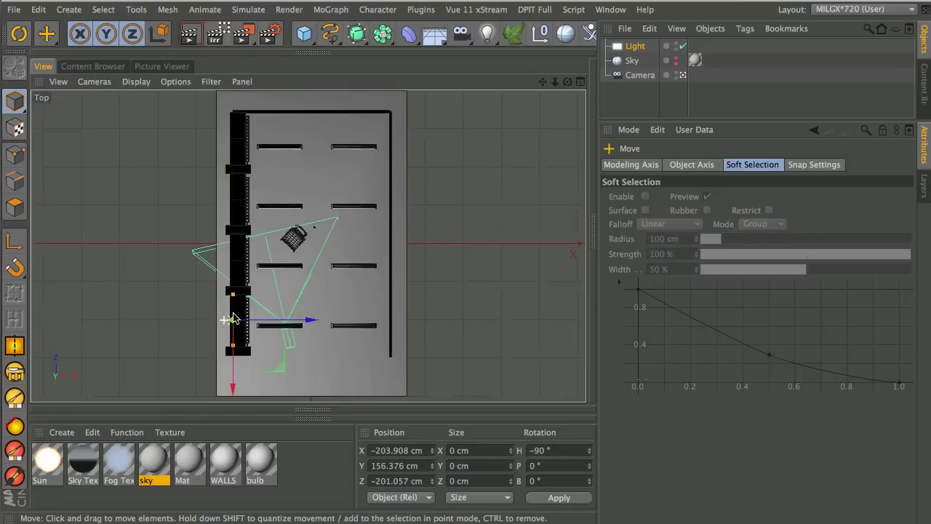
scroll(229, 322, up, 3)
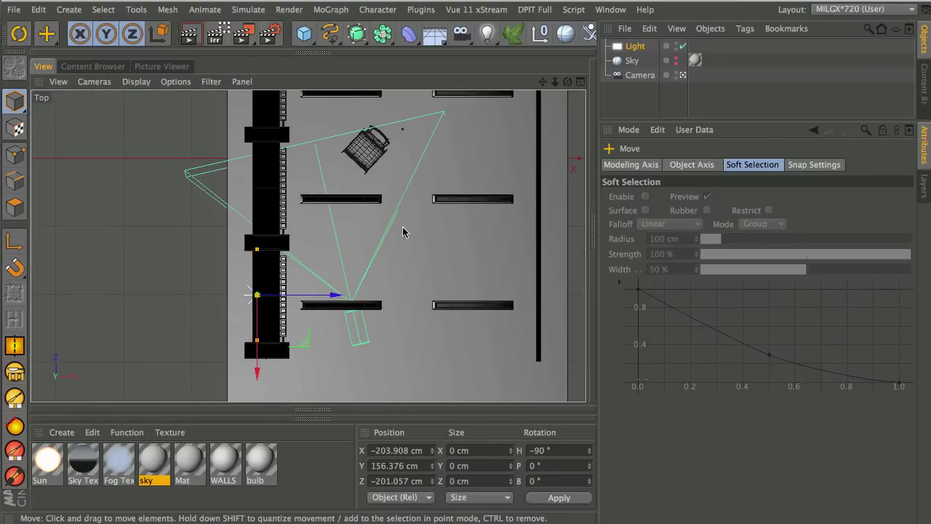
Step: Give the area light a warm beige colour, RGB 240, 210, 183, and set its shadow to Shadow Maps (Soft)
click(626, 50)
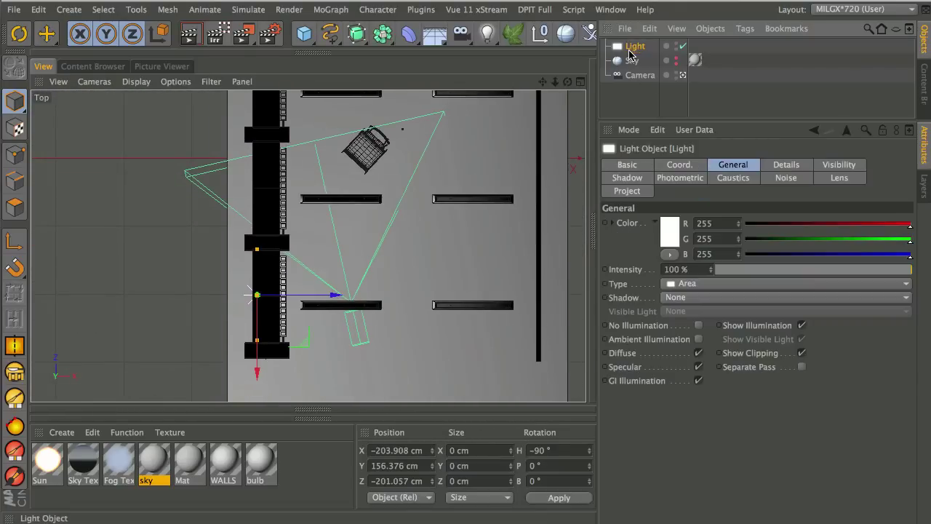
click(671, 234)
click(658, 188)
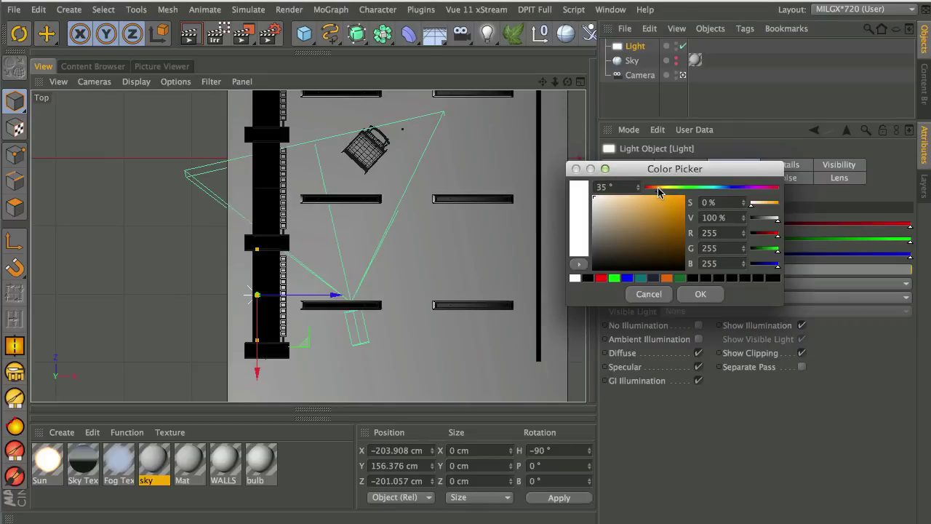
drag(659, 191, 655, 191)
click(621, 200)
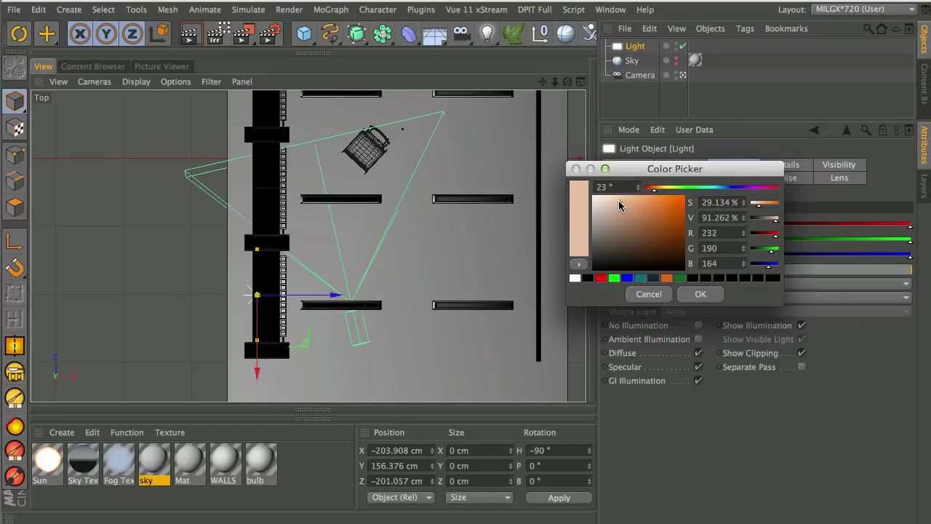
drag(655, 188, 614, 203)
click(699, 295)
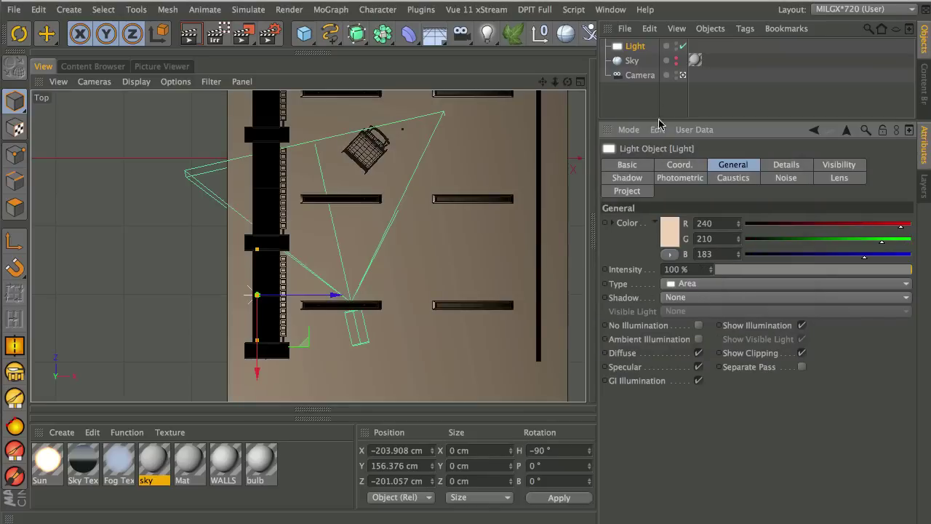
click(675, 298)
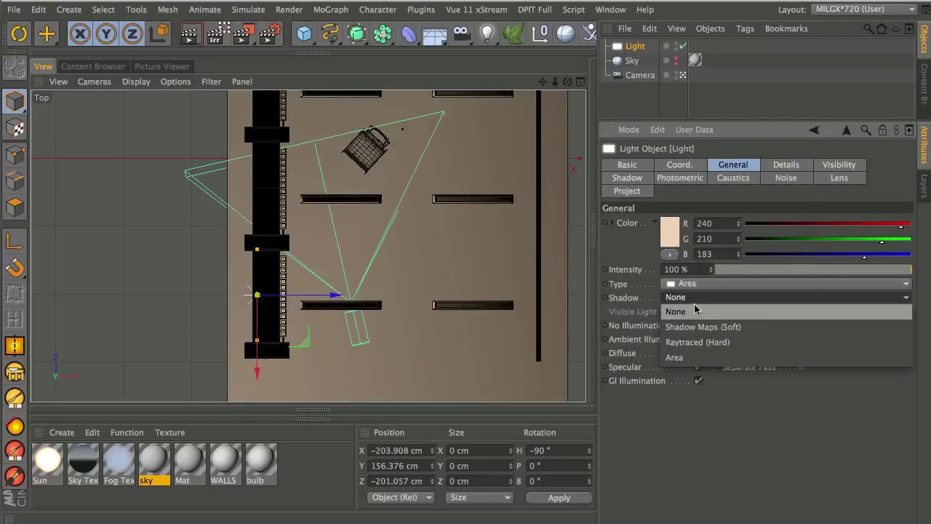
click(712, 329)
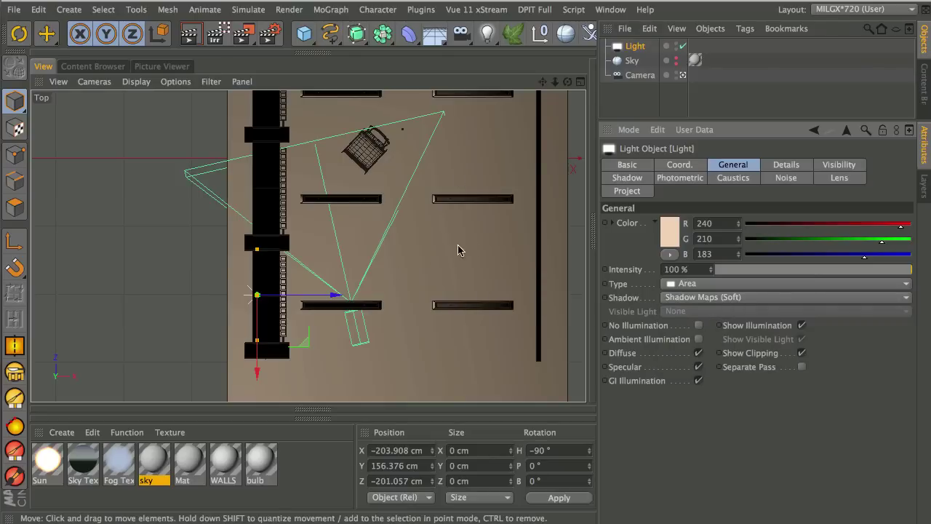
Step: Duplicate the area light along Z onto the other three windows in the Right view, the last copy at about Z 275 cm
middle_click(424, 256)
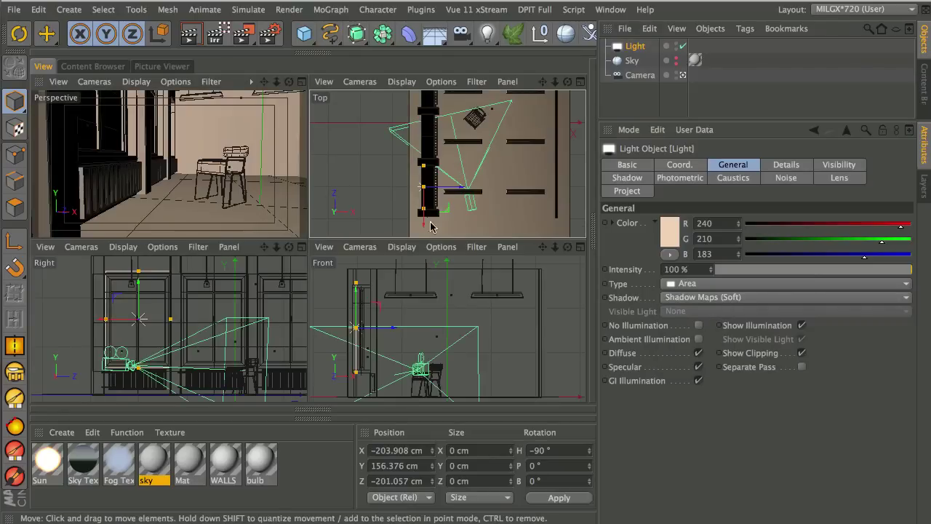
middle_click(256, 281)
scroll(377, 258, down, 3)
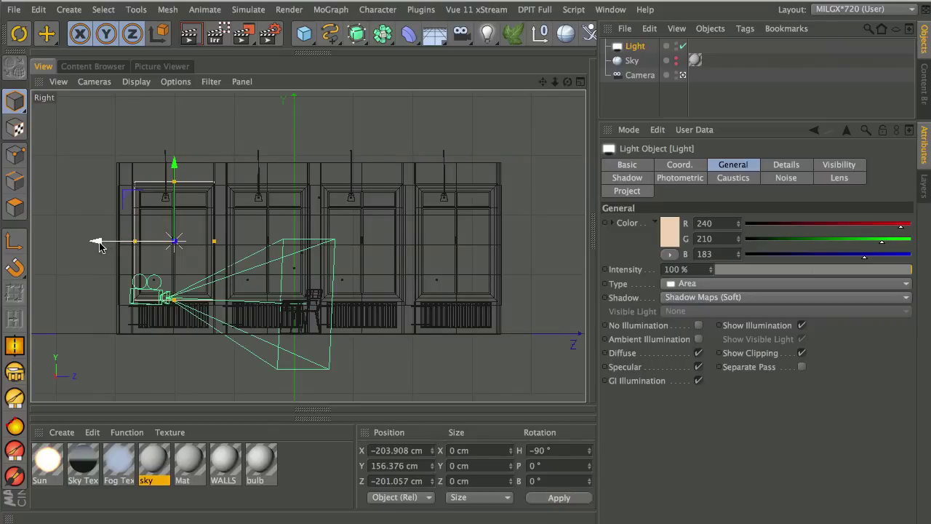
ctrl+drag(97, 244, 378, 236)
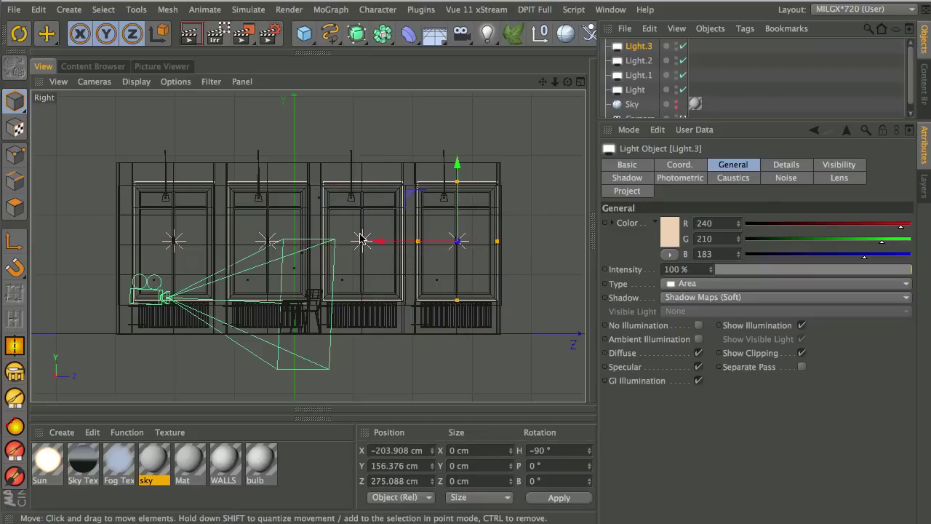
Step: Give the object list more room, clear the selection and render the Perspective view with the four area lights
middle_click(326, 146)
middle_click(226, 199)
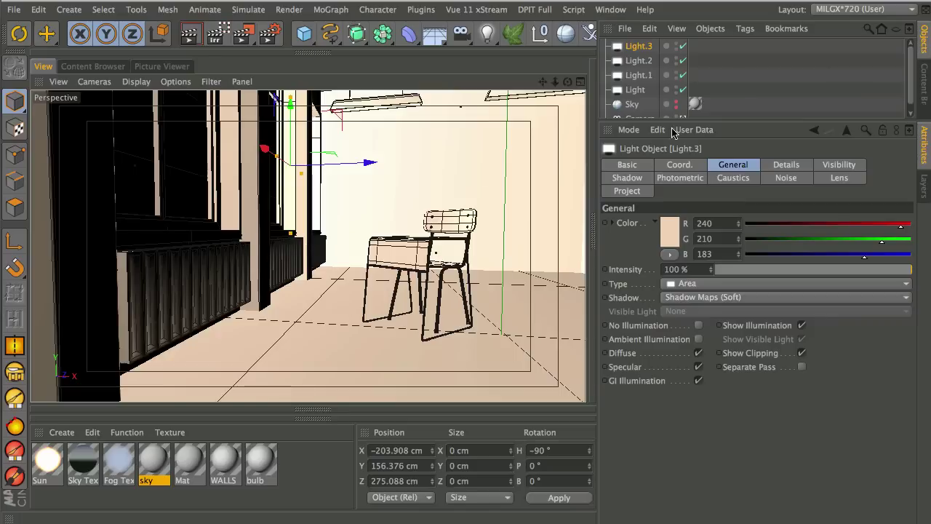
drag(772, 119, 771, 212)
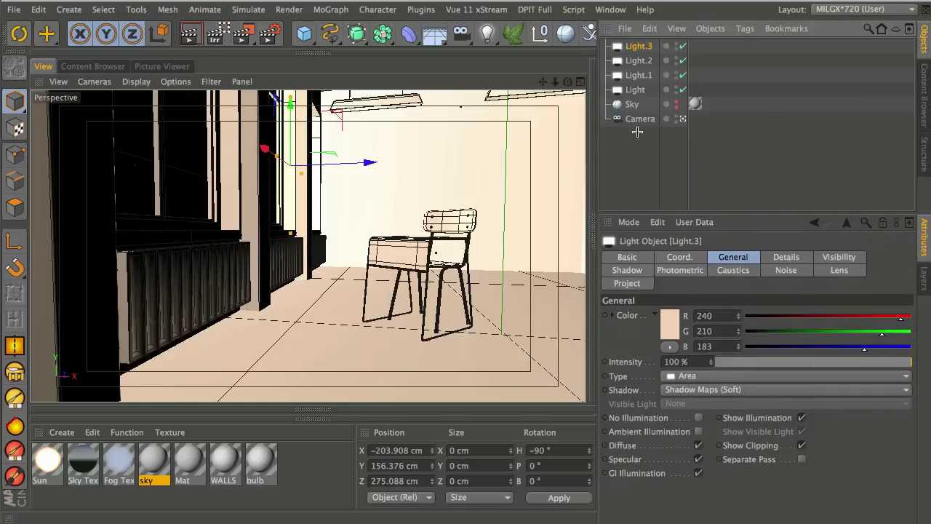
click(771, 175)
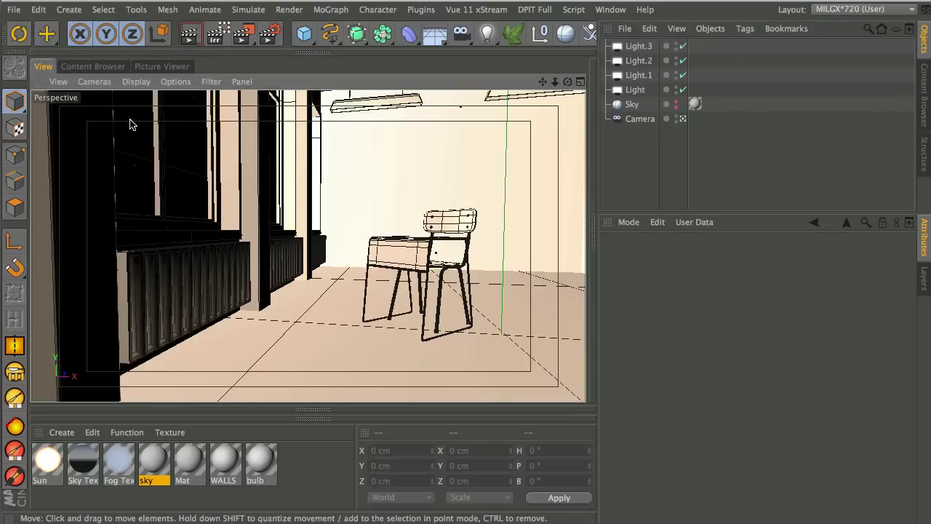
click(489, 35)
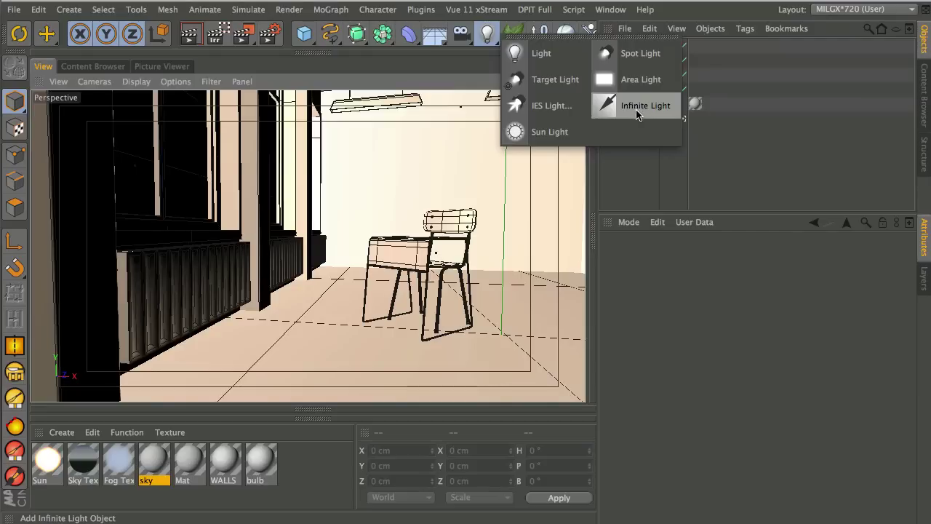
click(635, 109)
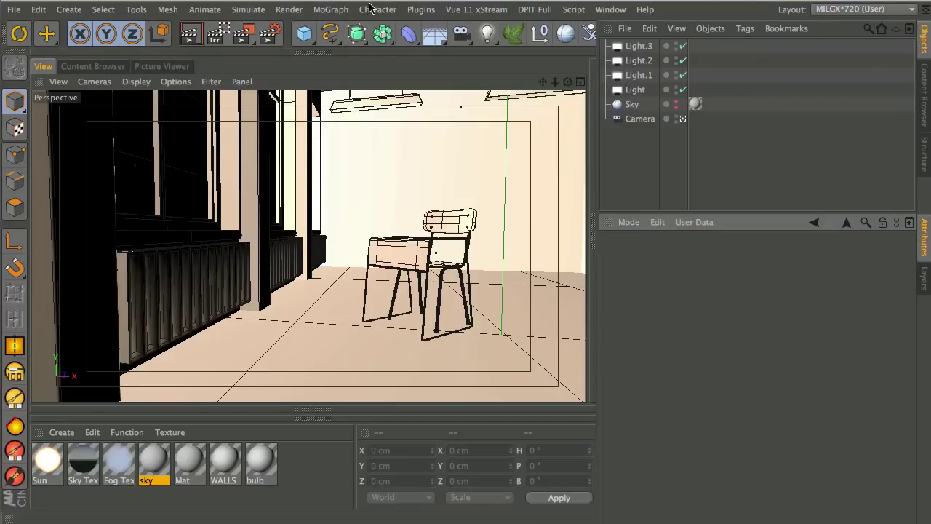
key(super+r)
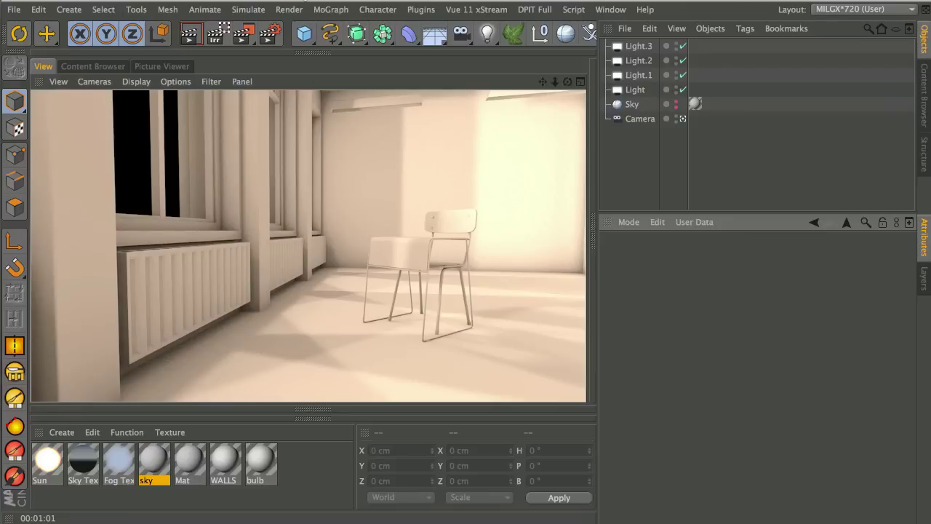
Step: Select all four area lights and shift them together toward the room interior, to about X -168 cm
drag(654, 95, 631, 43)
middle_click(357, 226)
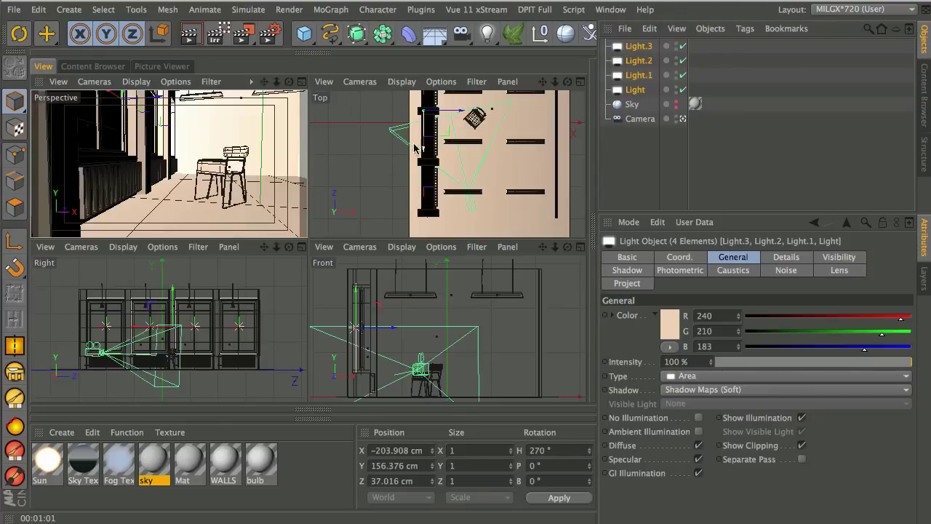
mouse_move(455, 116)
mouse_down()
mouse_move(441, 113)
mouse_move(467, 114)
mouse_up()
middle_click(282, 152)
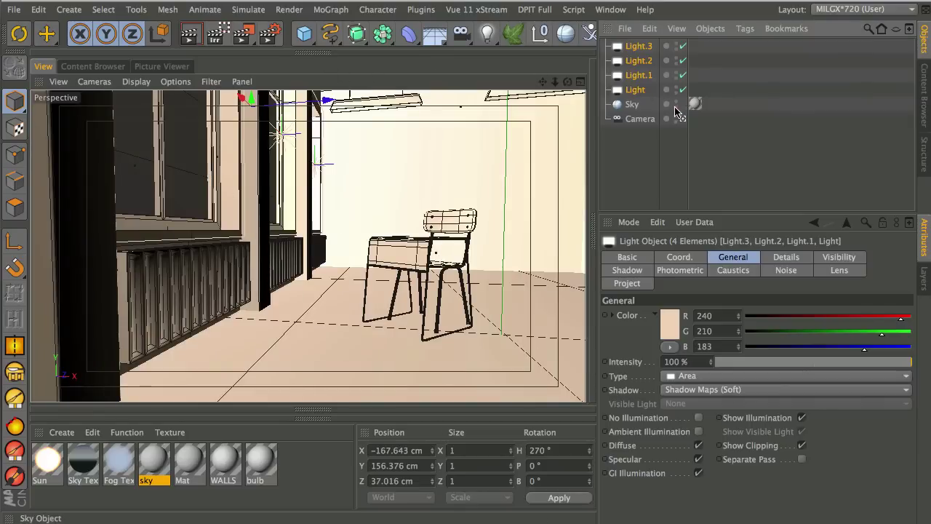
Step: Load a Gradient shader into the Color channel of the sky material and set its type to 2D - V
click(630, 105)
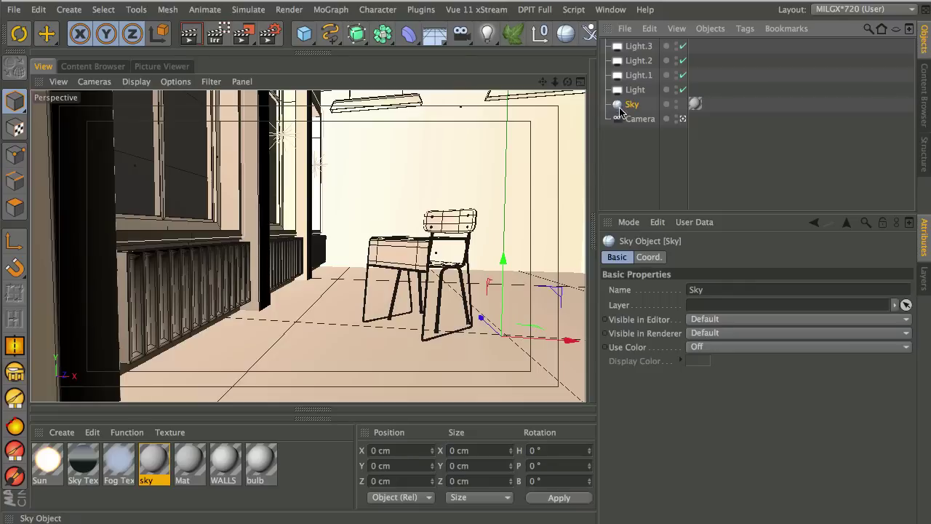
click(694, 104)
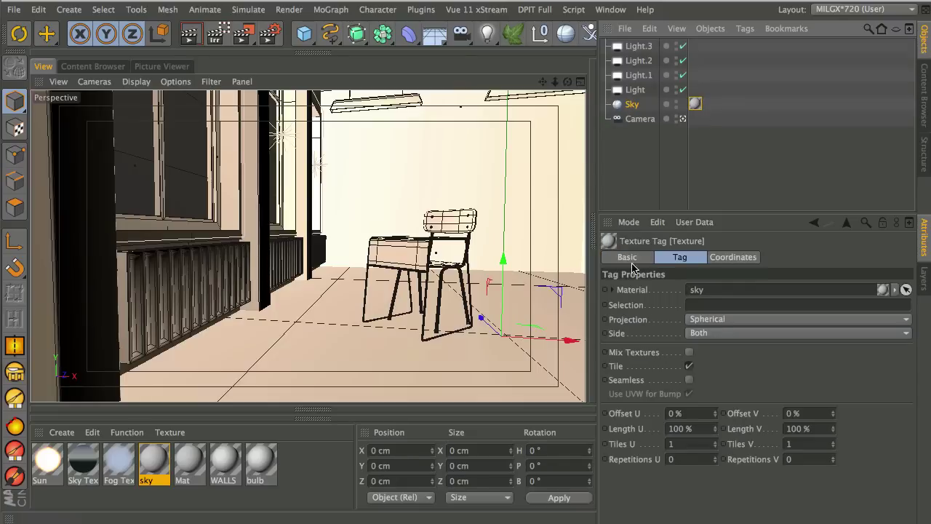
double_click(155, 460)
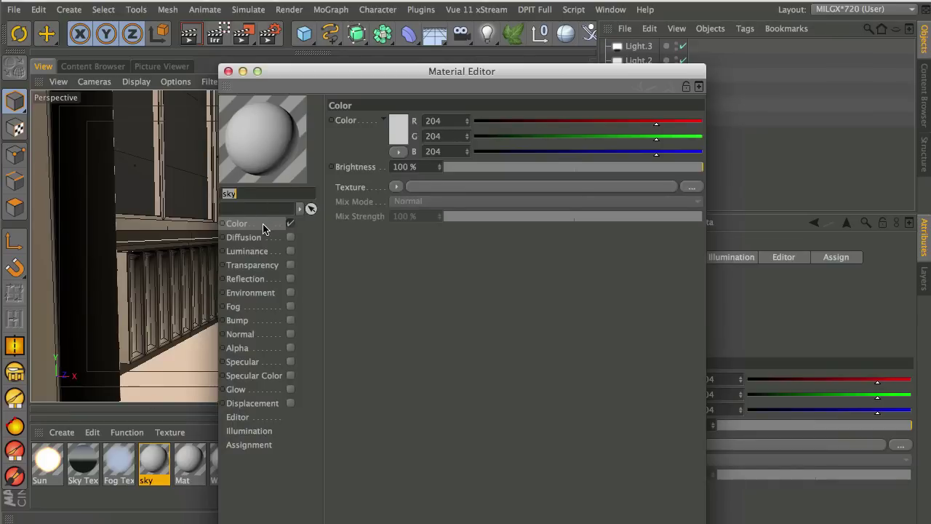
click(396, 187)
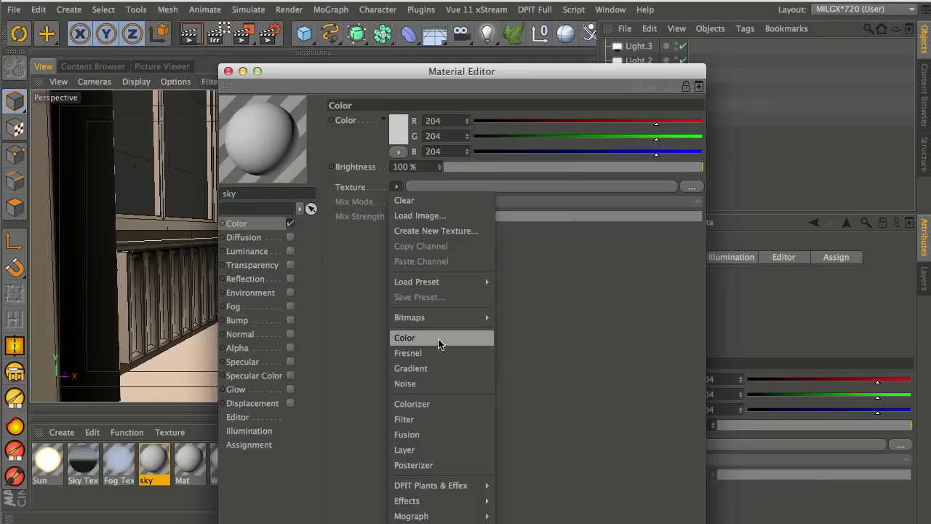
click(426, 370)
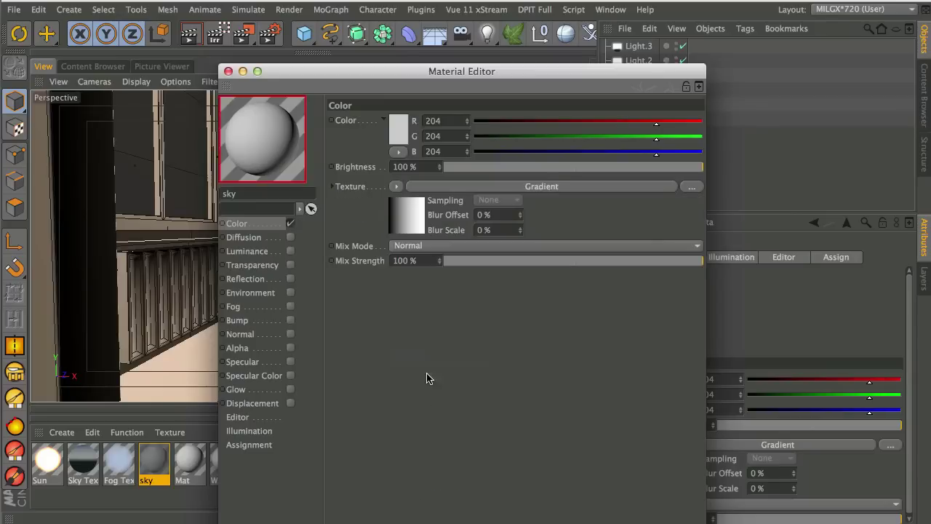
click(446, 189)
click(430, 246)
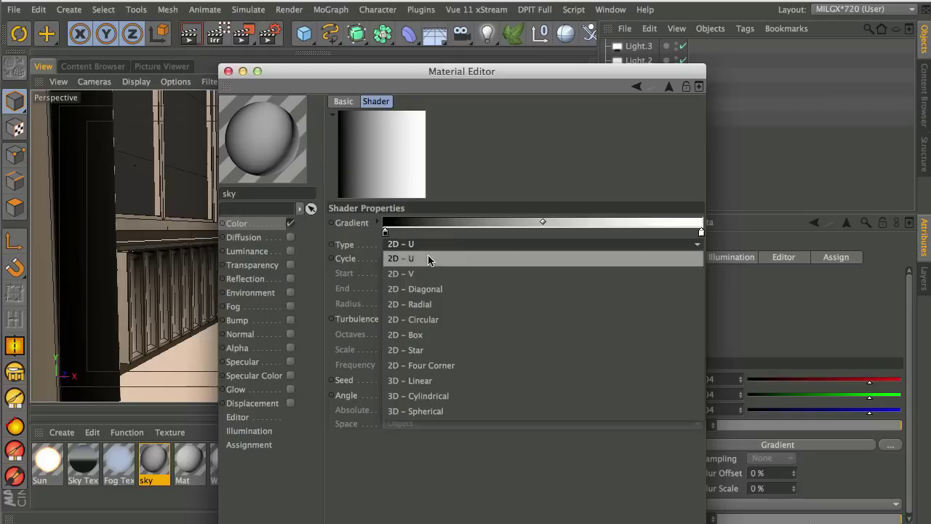
click(431, 256)
Step: Colour the gradient's black knot dark green, RGB 38, 59, 37, add a light knot near the middle, and move the green knot beside it
double_click(386, 233)
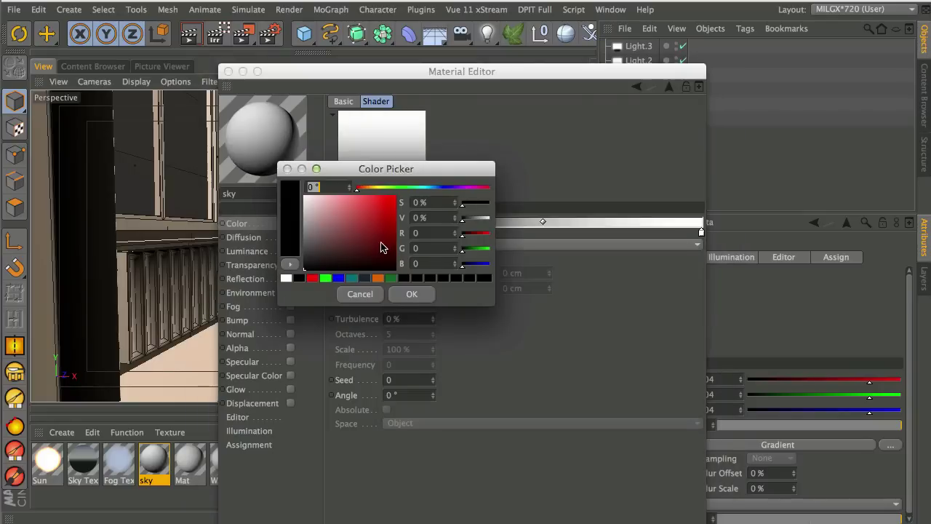
click(400, 188)
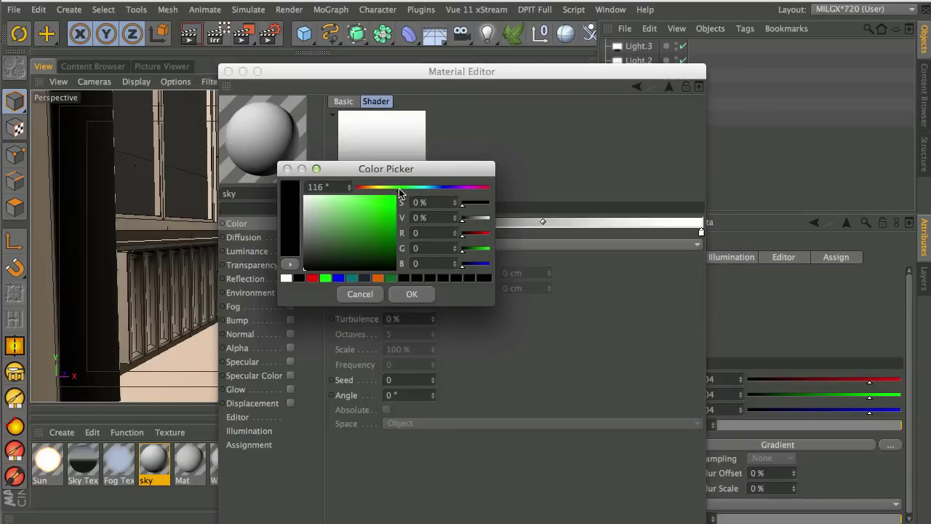
drag(357, 232, 338, 252)
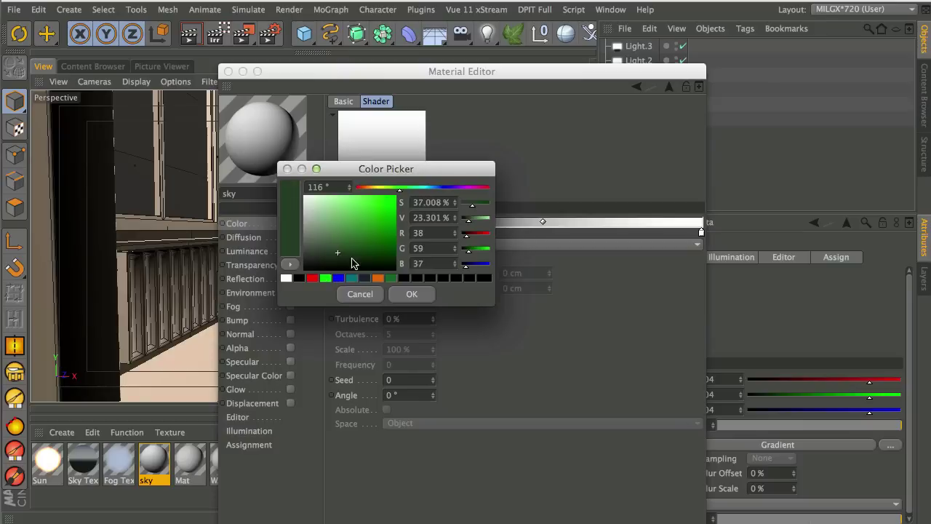
click(412, 294)
click(539, 233)
drag(384, 232, 536, 235)
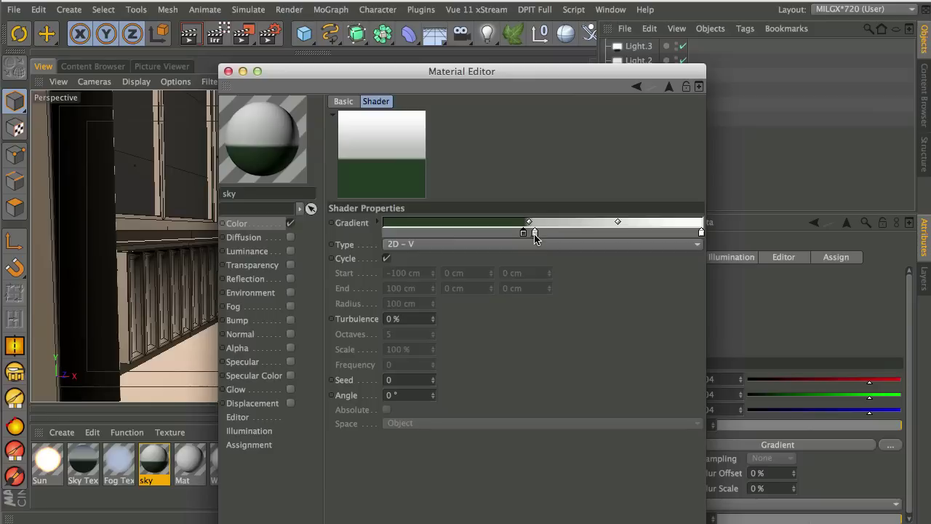
Step: Colour the sky gradient's middle light knot a pale blue, RGB 212, 220, 235
double_click(535, 234)
drag(457, 201, 453, 202)
click(587, 189)
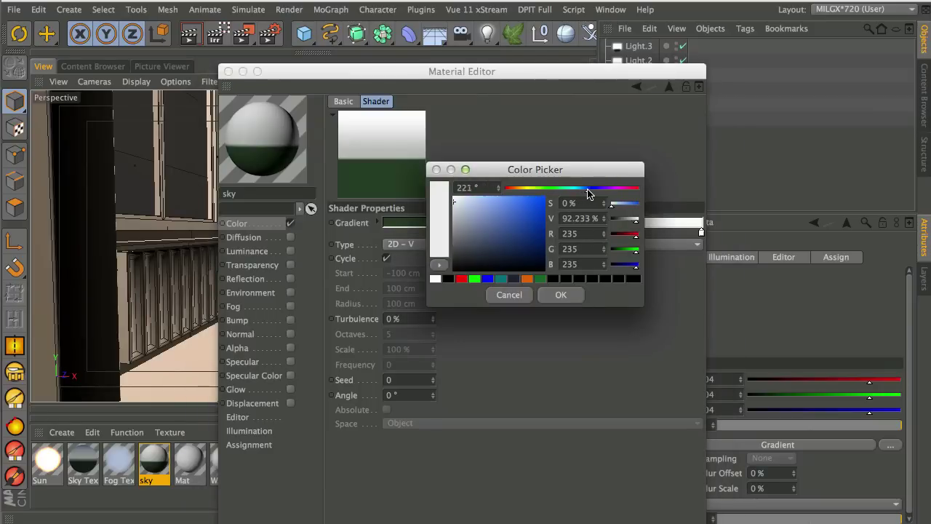
click(462, 199)
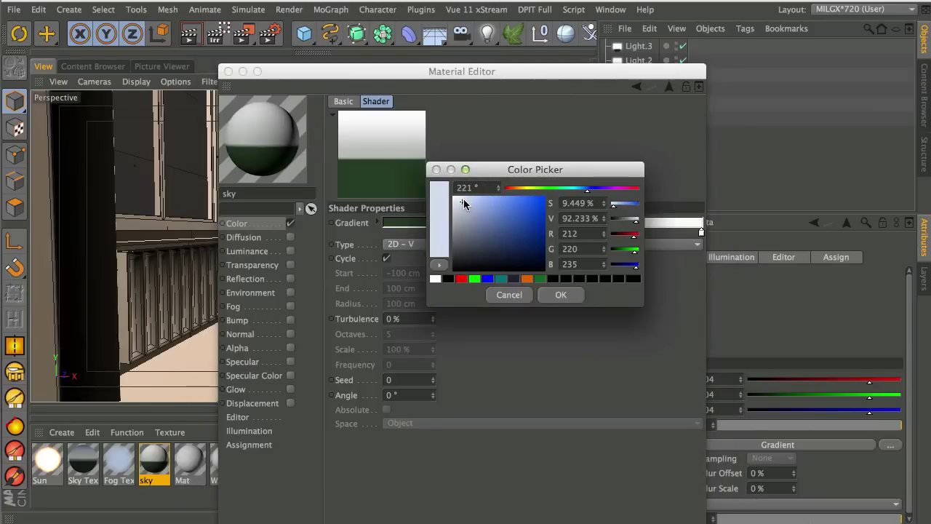
click(558, 294)
Step: Colour the white knot at the end of the sky gradient dark blue, RGB 28, 47, 111
double_click(702, 233)
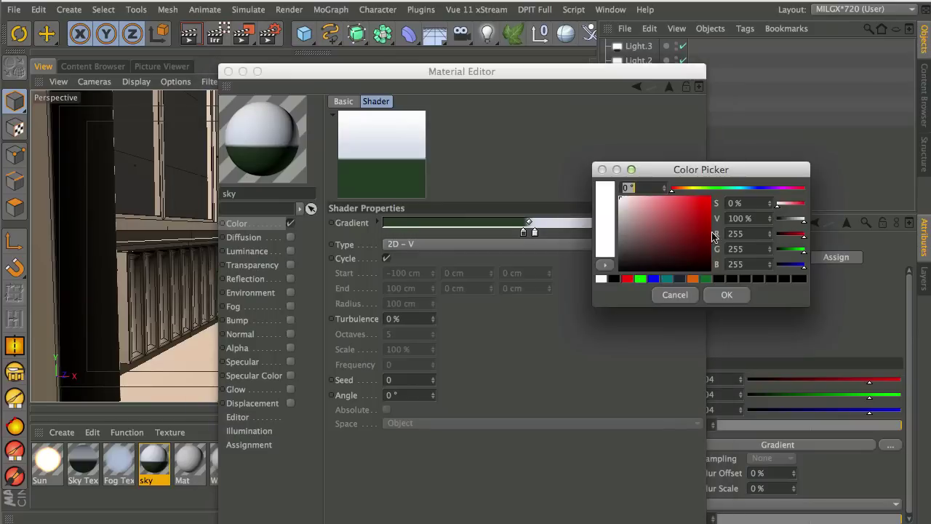
click(755, 189)
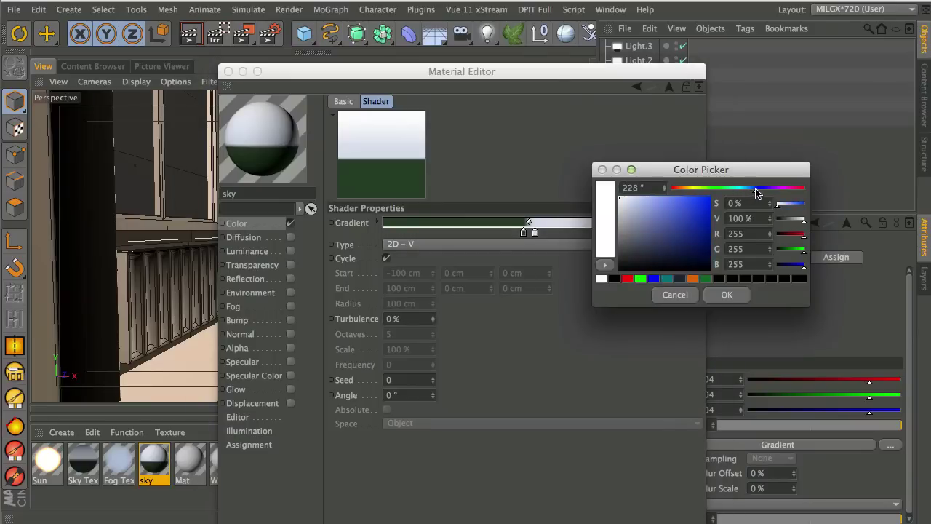
drag(683, 243, 688, 241)
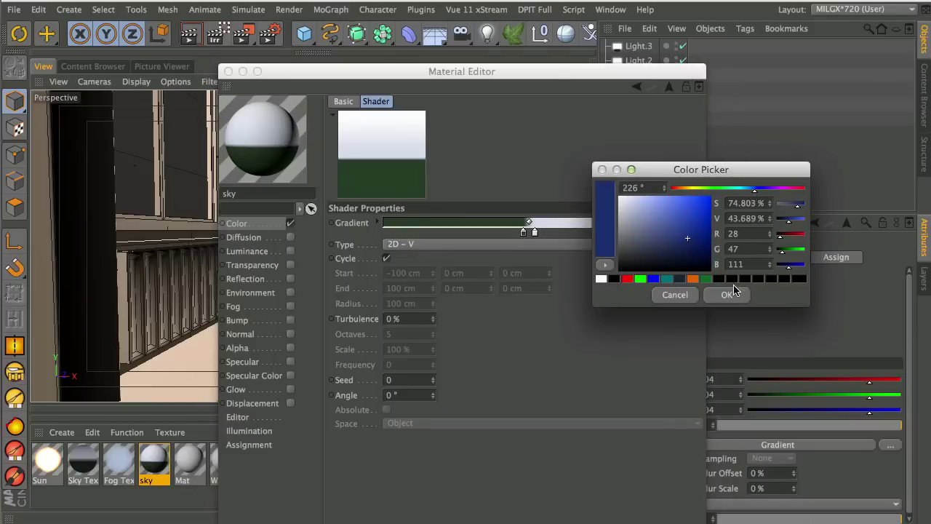
click(727, 295)
Step: Shift the blue knot and its blend midpoint toward the gradient's middle, and make the knot's blue slightly lighter
drag(618, 222, 572, 221)
drag(699, 233, 660, 233)
double_click(660, 233)
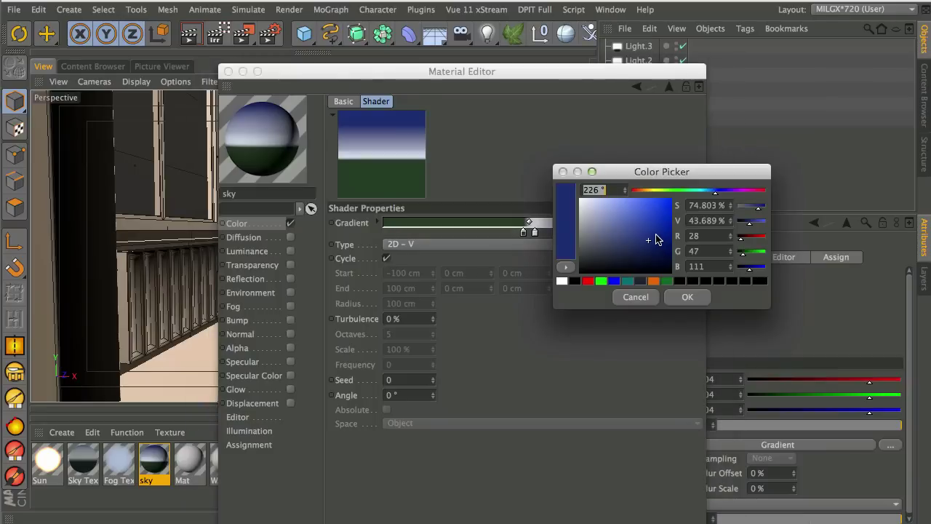
click(643, 234)
click(684, 298)
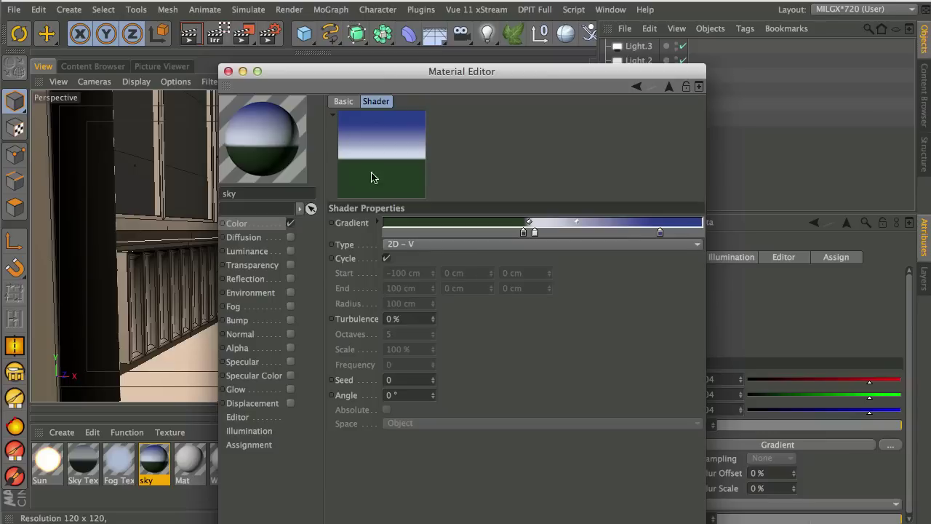
Step: Copy the gradient from the sky material's Color channel, enable Luminance and paste it there as the texture
click(273, 226)
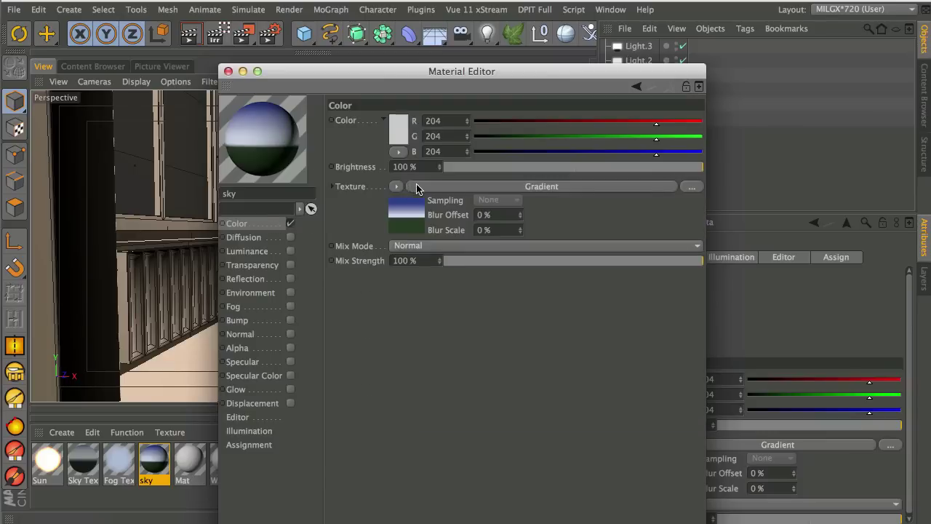
click(397, 186)
click(422, 267)
click(290, 251)
click(397, 187)
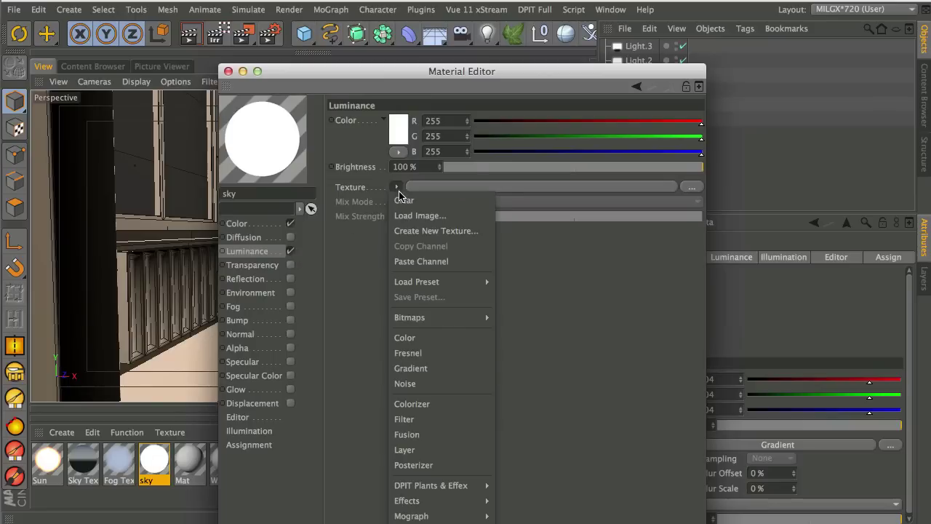
mouse_move(442, 284)
click(433, 262)
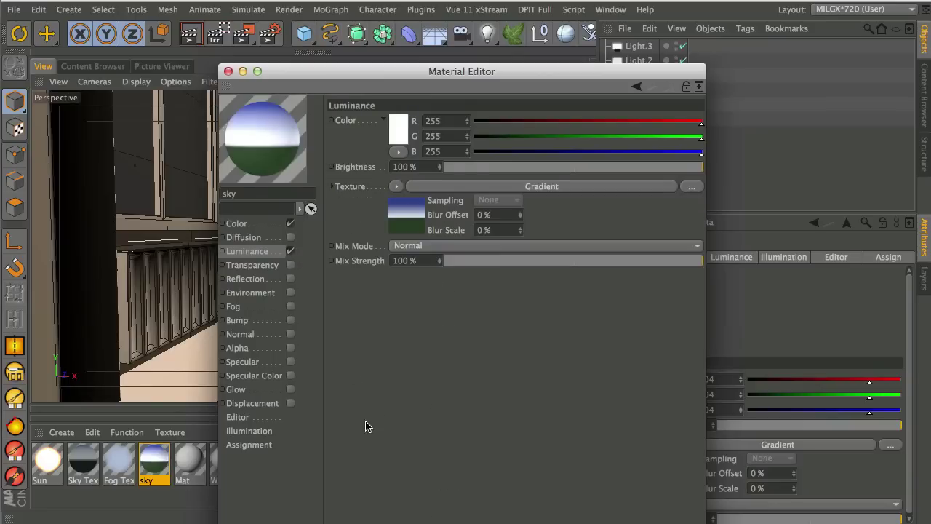
click(229, 71)
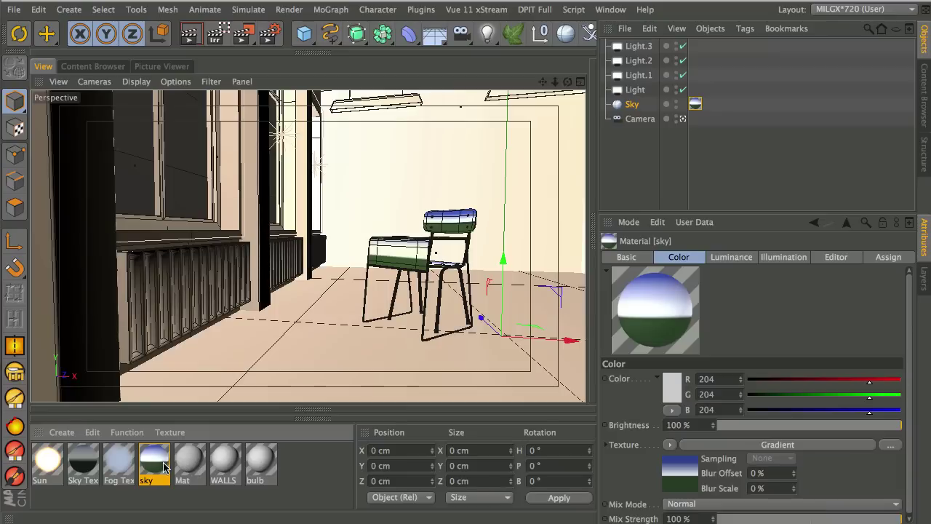
Step: Duplicate the sky material for the Sky object, put the chair back on the plain Mat material, and render the Perspective view
ctrl+drag(165, 466, 188, 483)
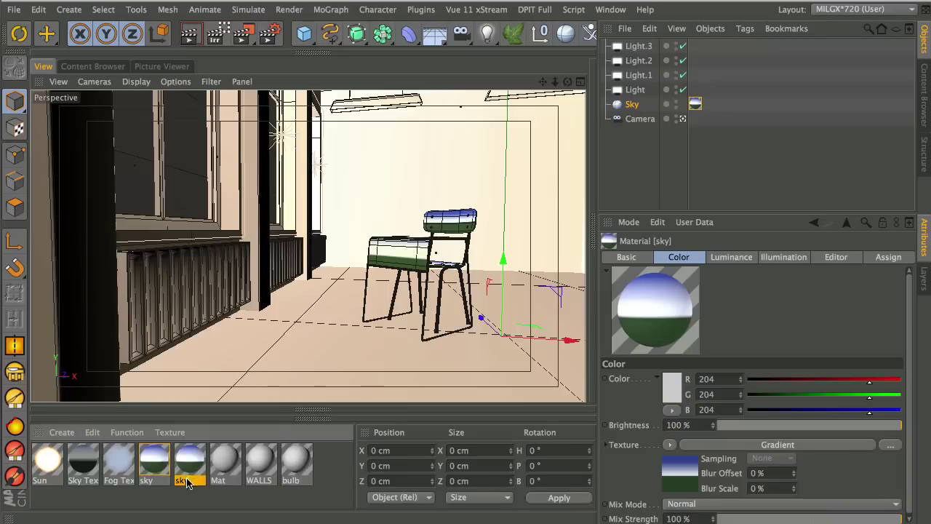
click(227, 459)
drag(230, 460, 695, 104)
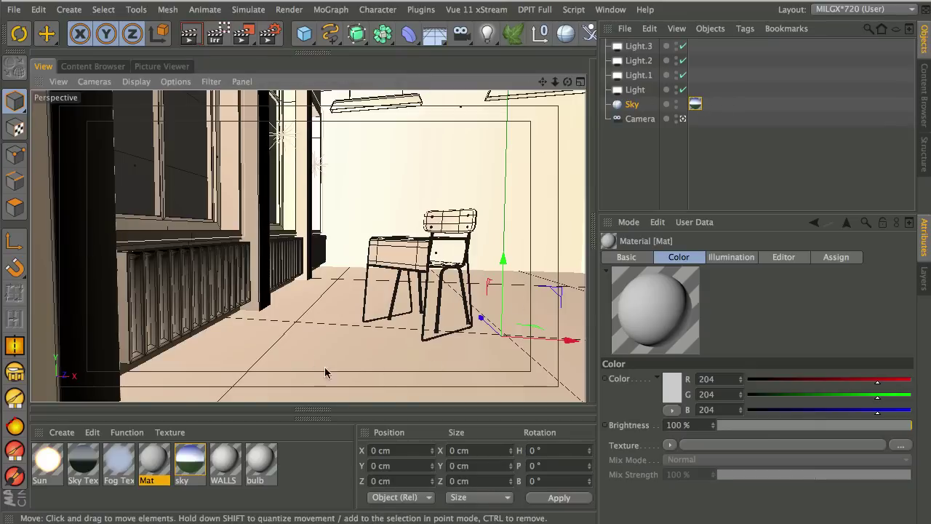
click(190, 34)
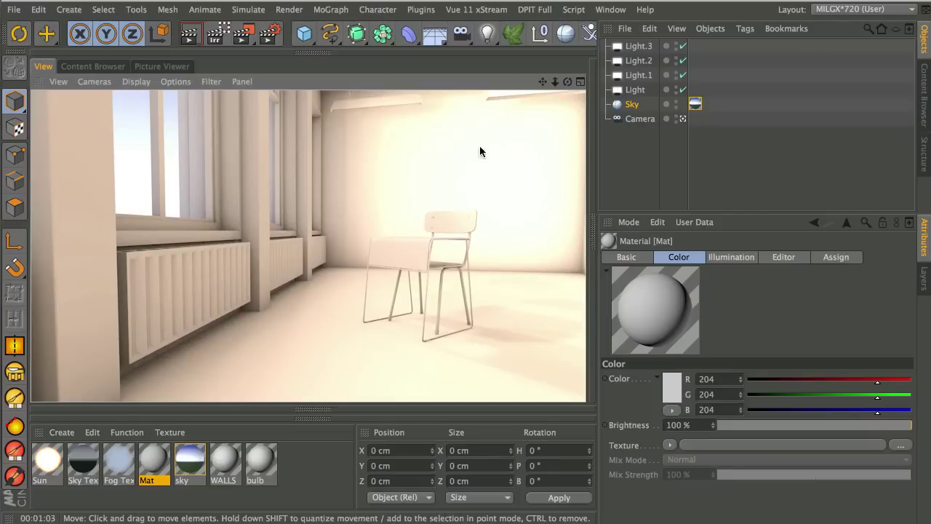
Step: Set the shadow colour of all four area lights to a very dark blue and render the Perspective view
mouse_move(654, 96)
mouse_down()
mouse_move(630, 71)
mouse_move(627, 53)
mouse_up()
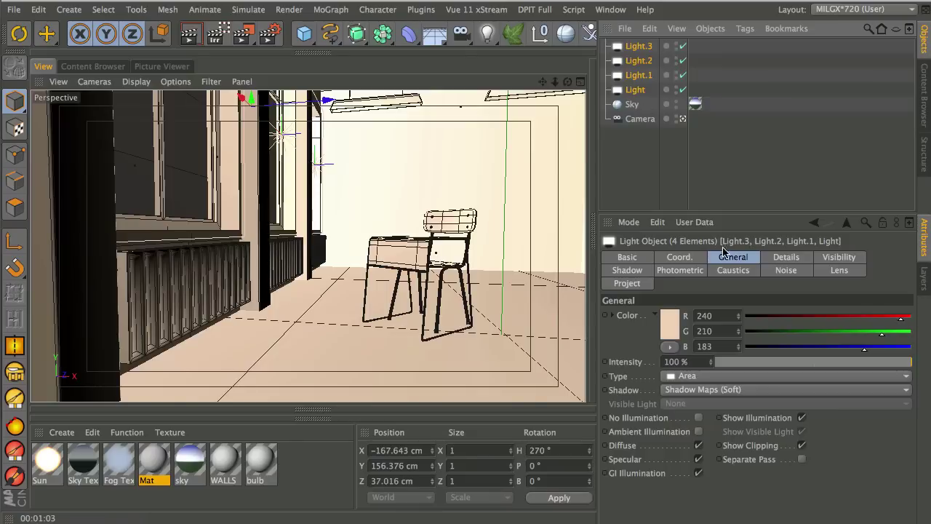
click(637, 272)
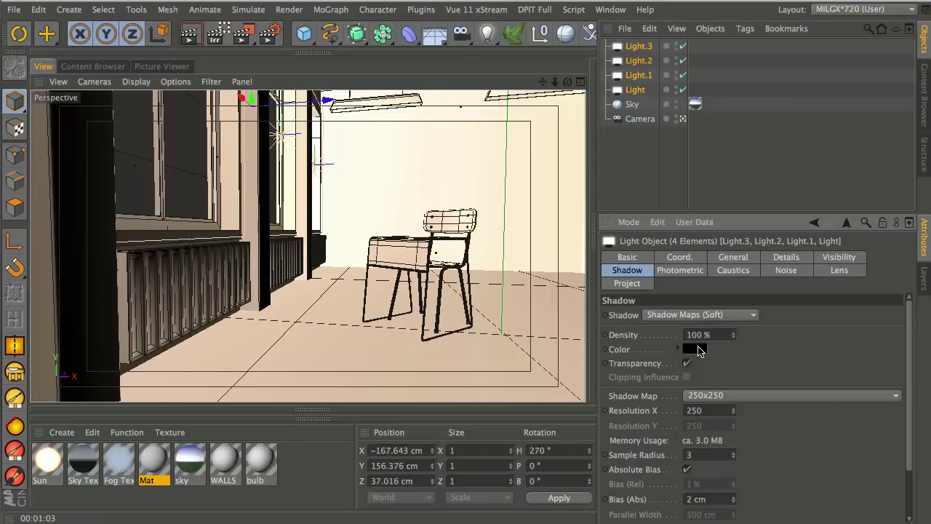
click(698, 349)
click(752, 304)
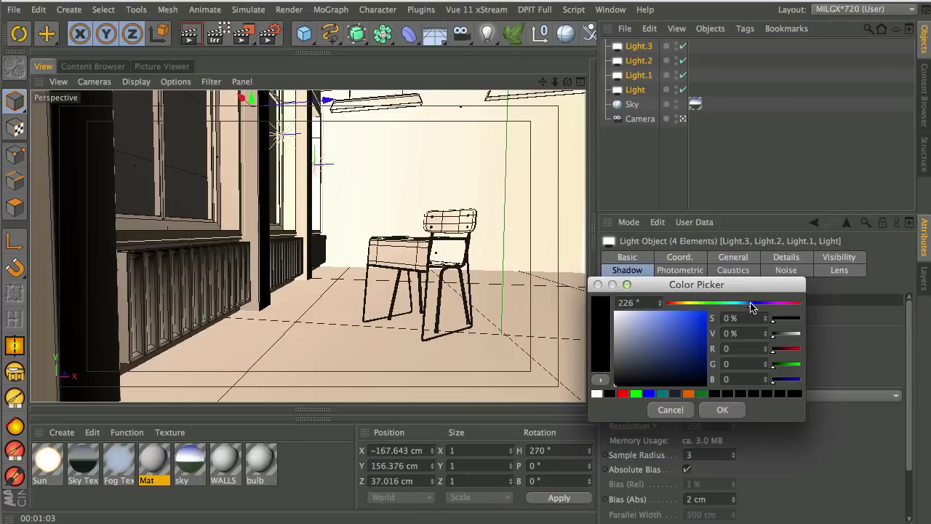
drag(659, 370, 662, 375)
click(722, 410)
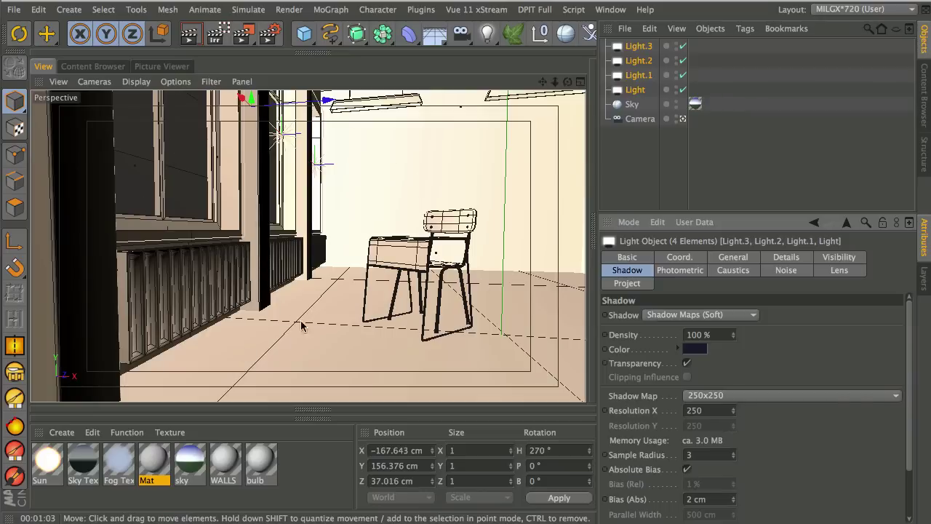
click(189, 33)
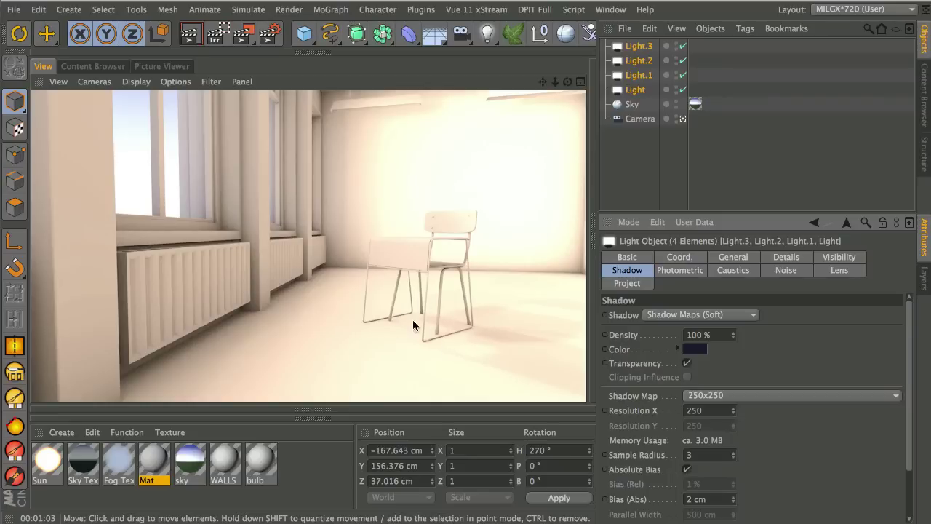
Step: Delete the four area lights and render the Perspective view lit by the gradient sky alone
drag(655, 94, 633, 24)
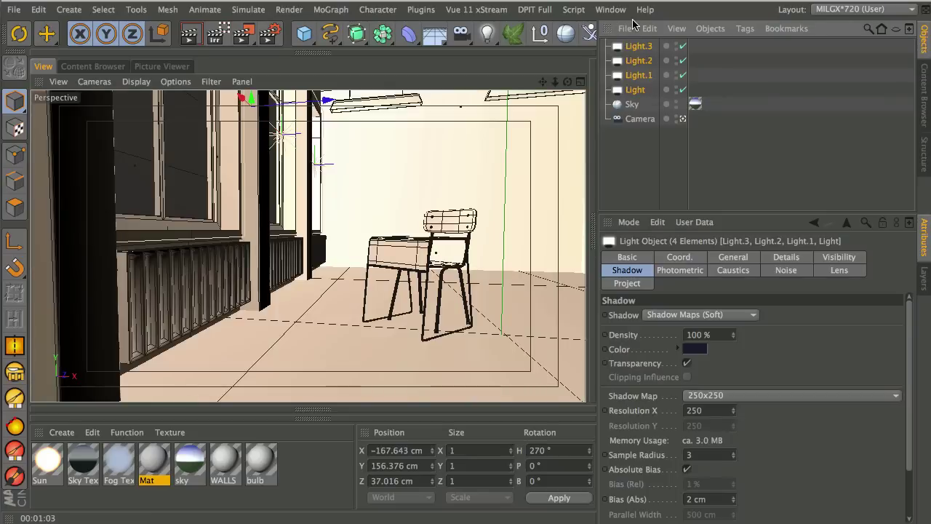
key(Delete)
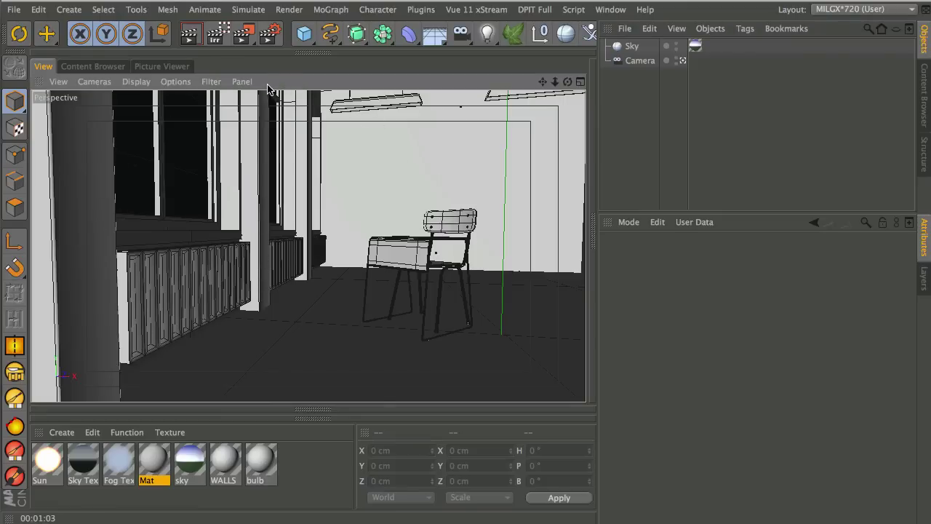
click(191, 35)
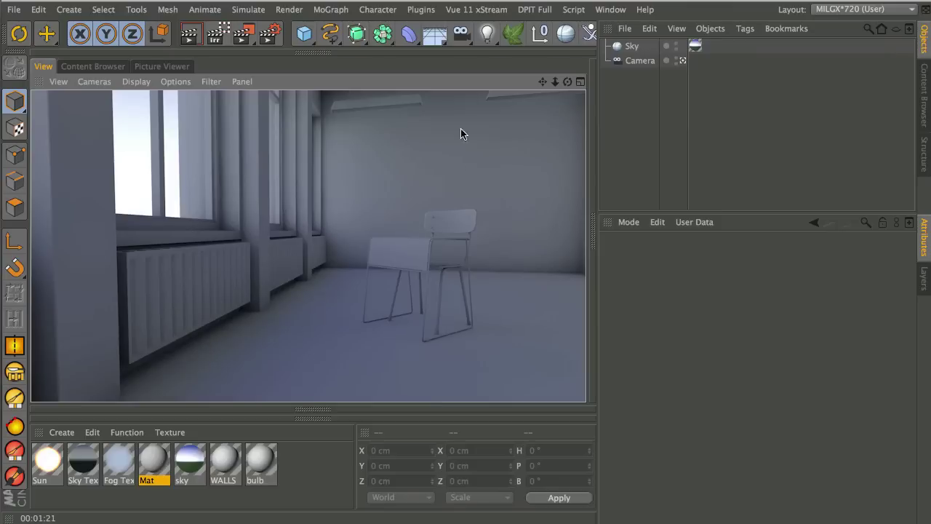
Step: Set the sky material's Generate GI saturation to 20% and render the Perspective view
scroll(331, 34, down, 2)
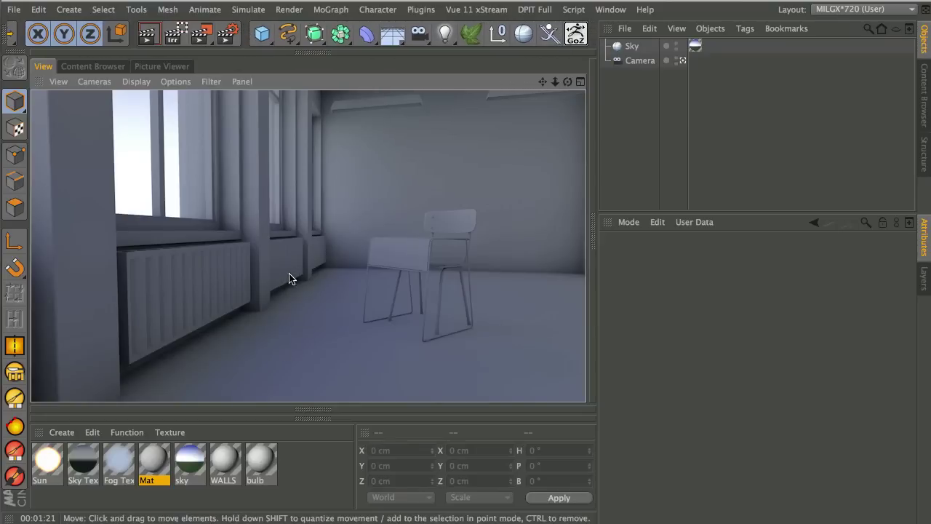
double_click(189, 462)
drag(303, 82, 289, 19)
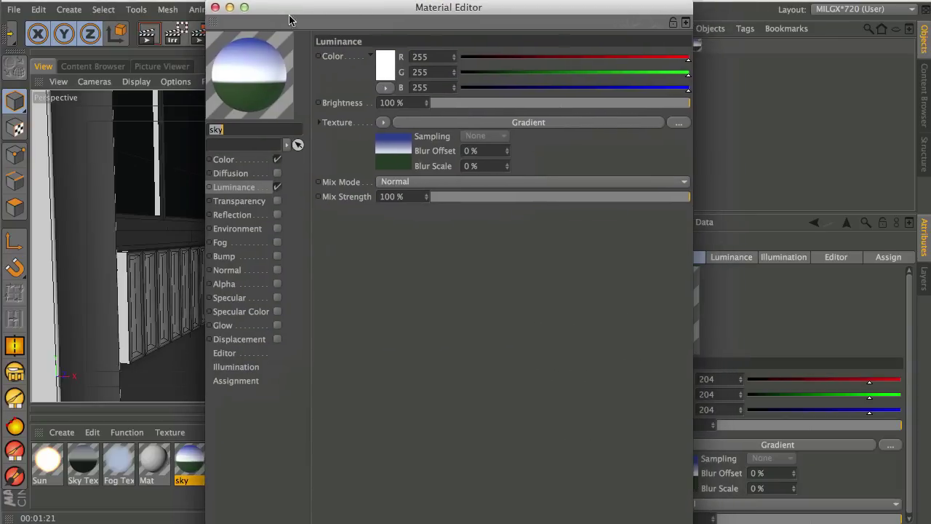
click(246, 366)
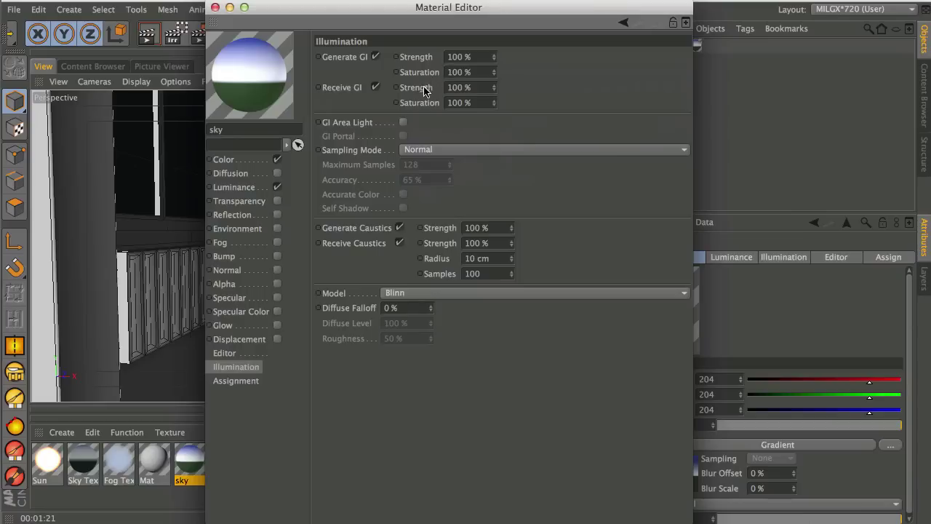
drag(426, 17, 724, 24)
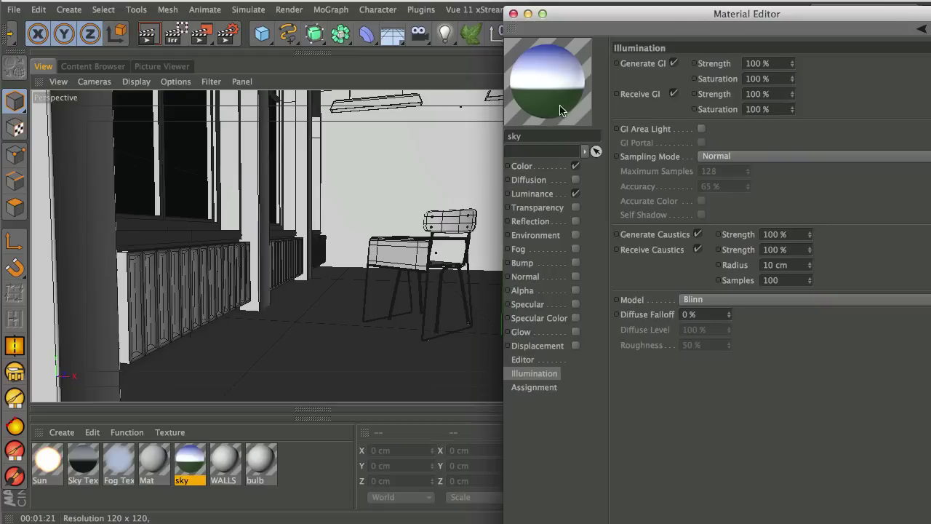
click(776, 79)
text(20)
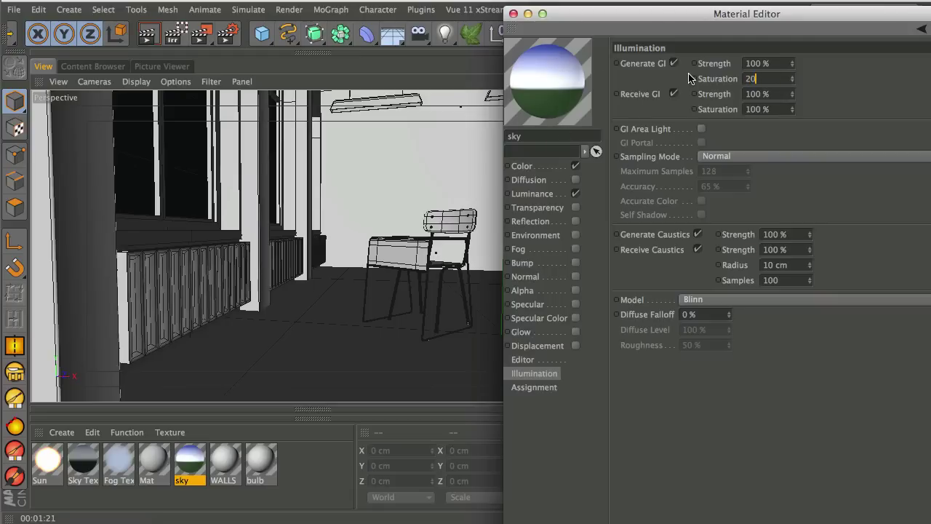
drag(675, 17, 930, 19)
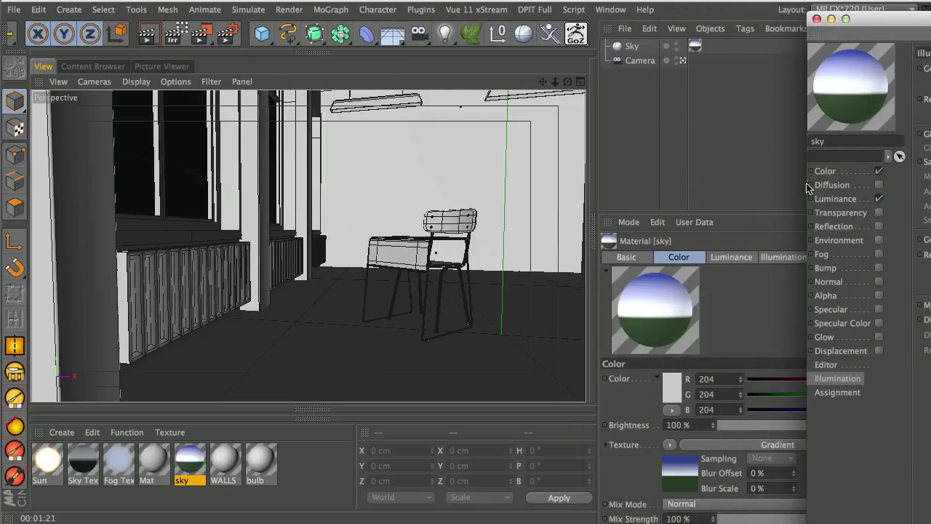
click(147, 34)
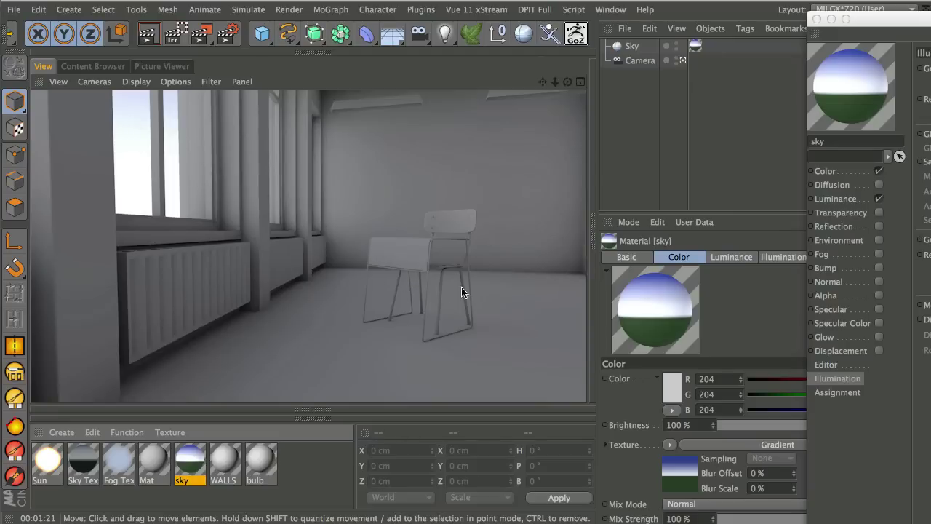
Step: Set the sky material's Generate GI saturation to 85%
drag(928, 22, 750, 64)
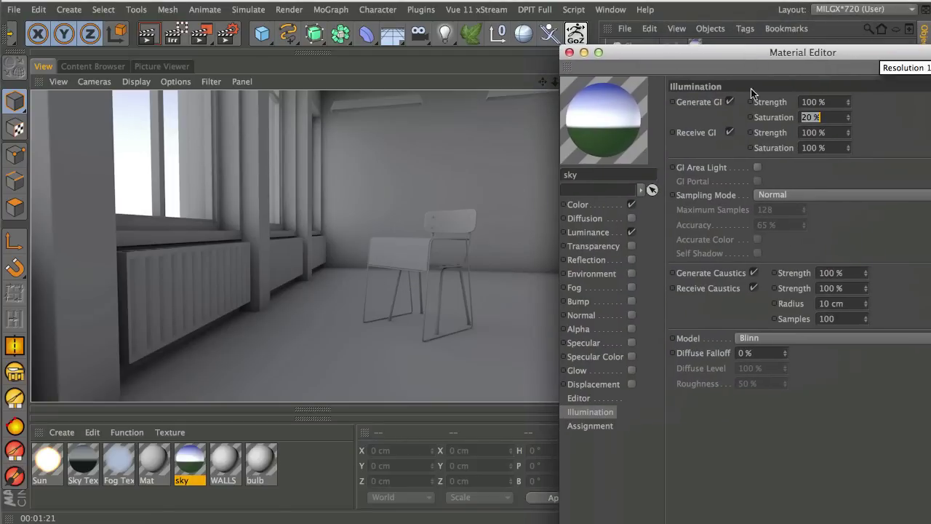
text(8)
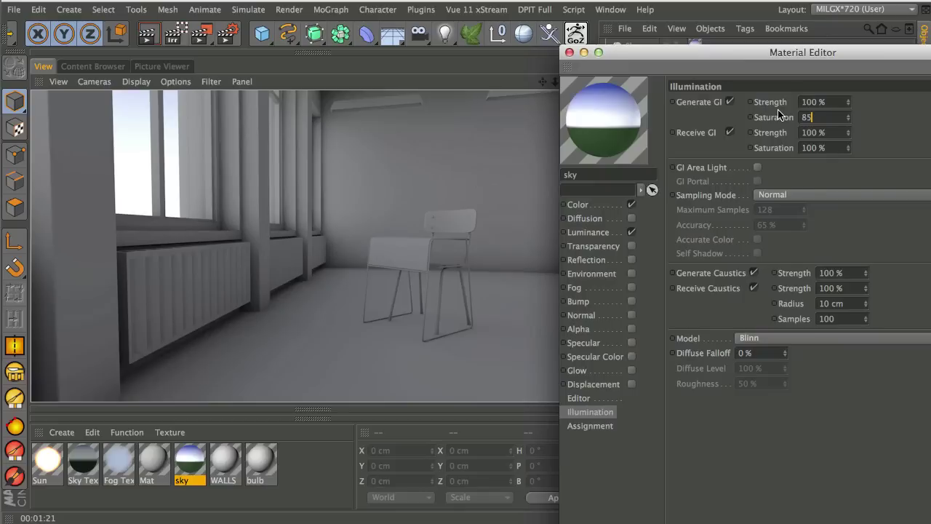
text(5)
key(Return)
drag(699, 59, 724, 57)
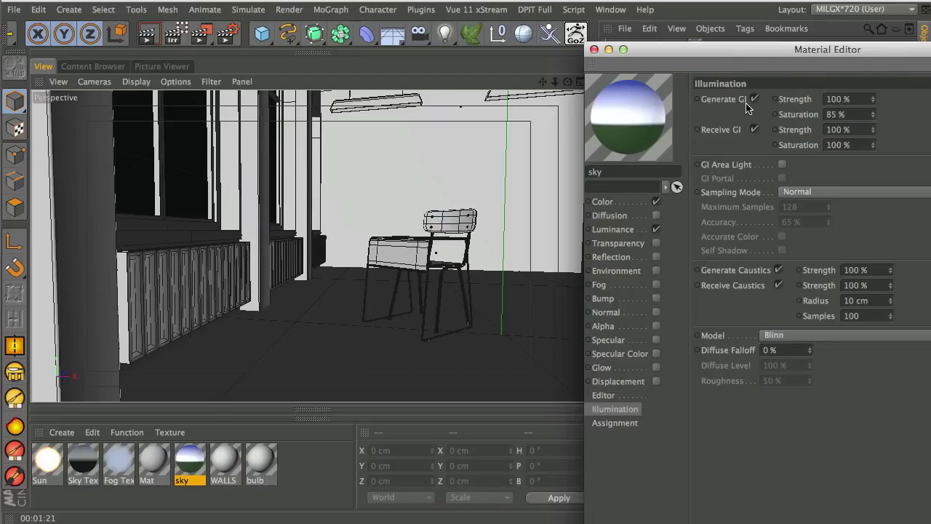
Step: Set the sky material's Generate GI strength to 300% and render the Perspective view
click(853, 99)
text(300)
key(Return)
drag(689, 54, 930, 40)
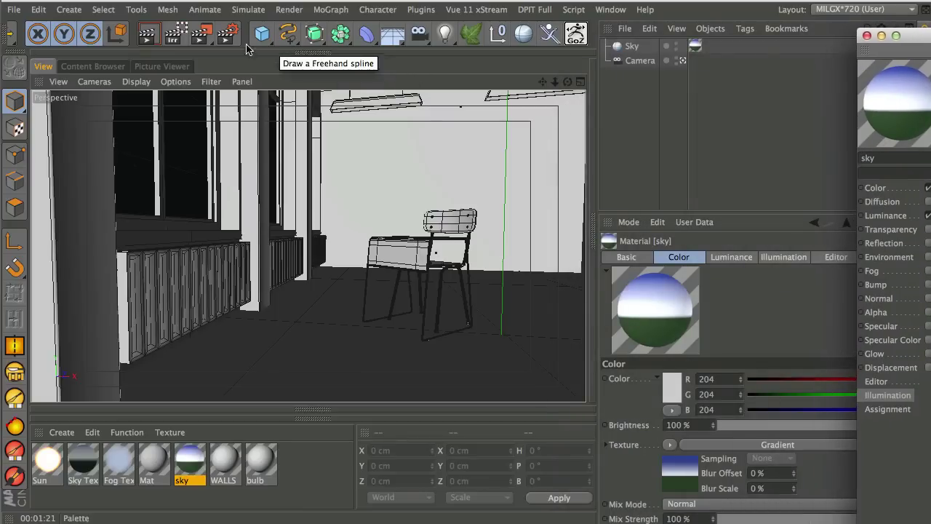
click(153, 41)
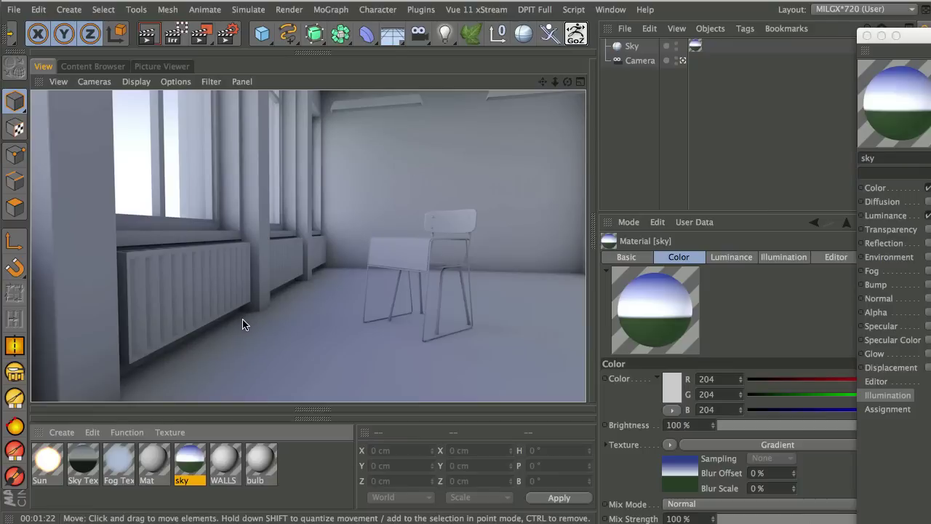
Step: Recolor the dark end of the Ambient Occlusion gradient to dark red and render the Perspective view
click(224, 35)
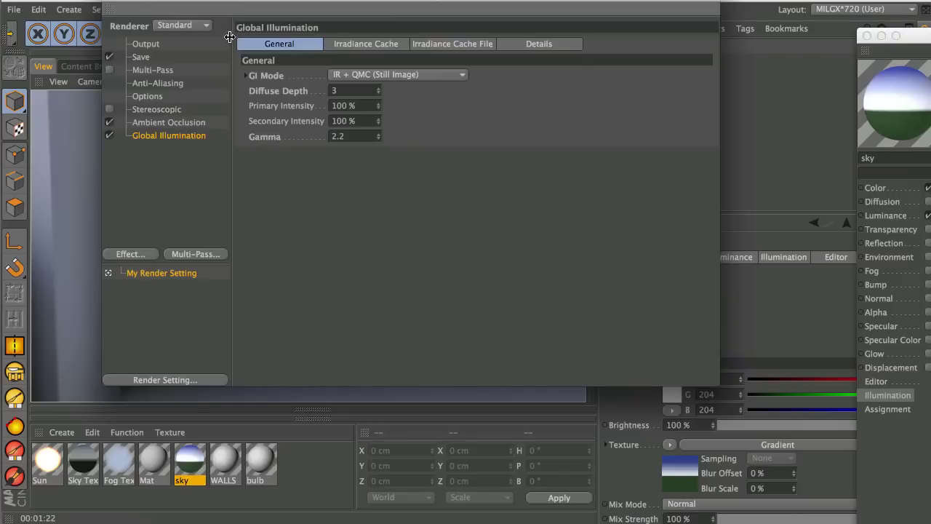
click(169, 122)
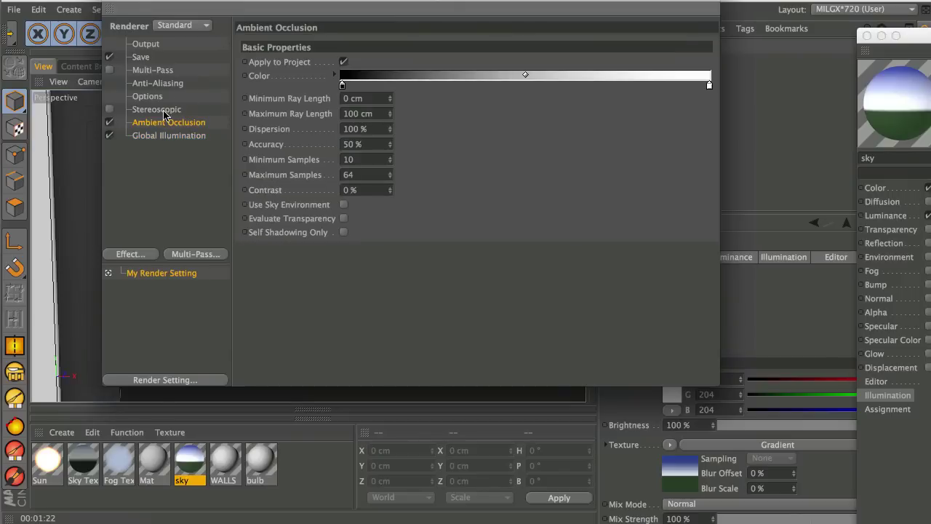
click(344, 81)
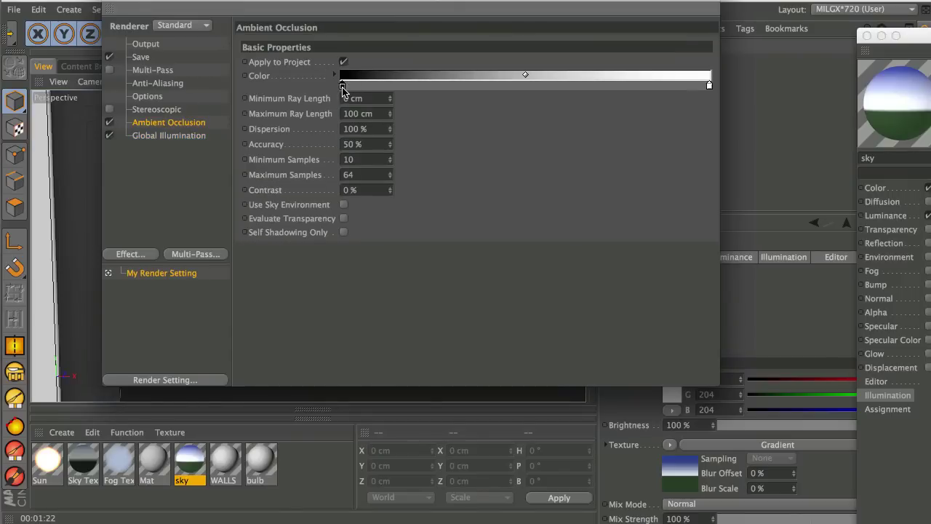
double_click(343, 86)
click(396, 42)
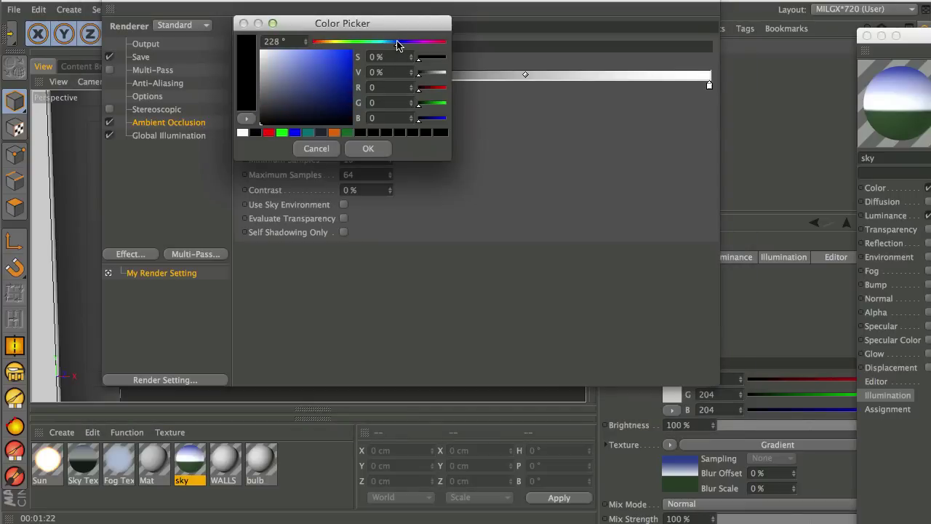
mouse_move(327, 93)
mouse_down()
mouse_move(347, 97)
mouse_move(331, 102)
mouse_up()
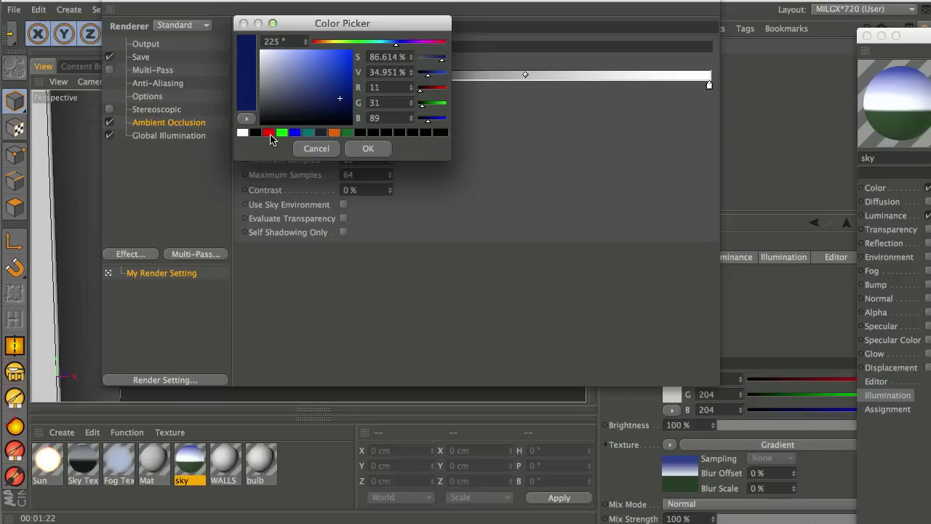
click(268, 133)
click(351, 72)
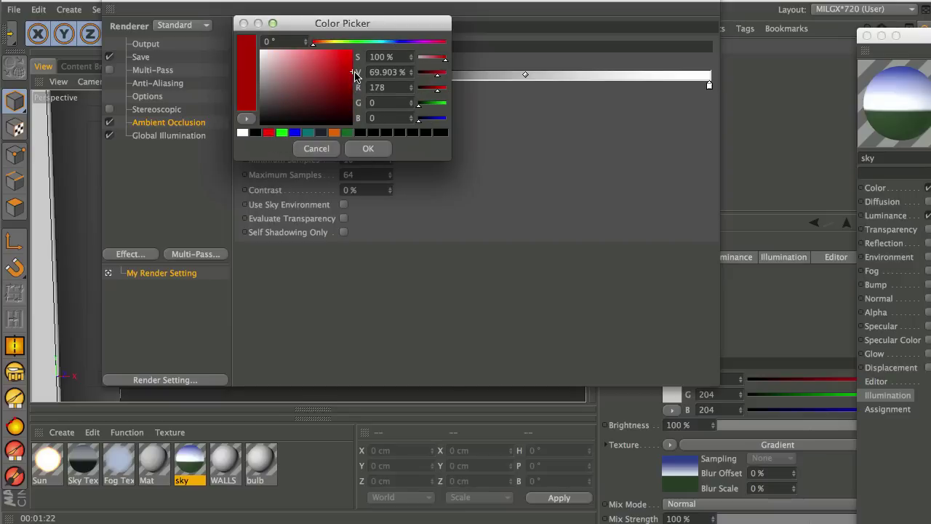
click(368, 150)
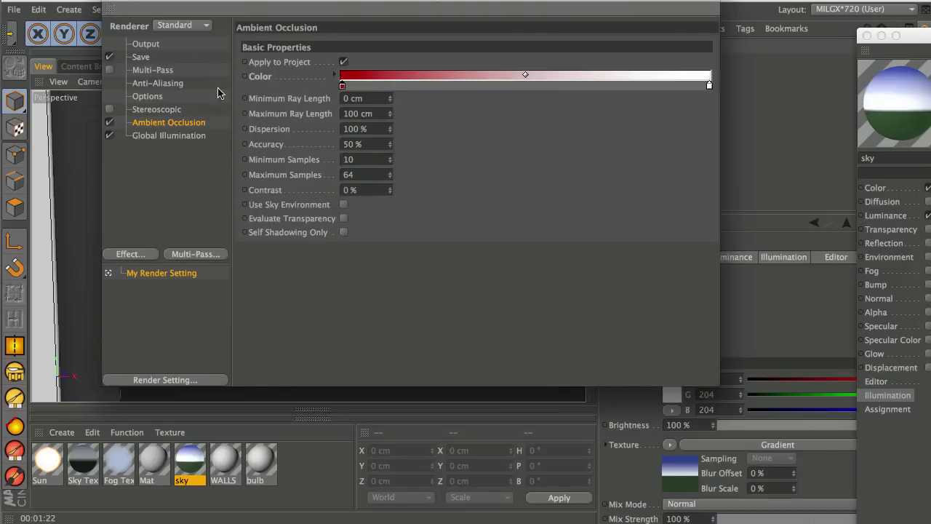
click(114, 4)
click(288, 80)
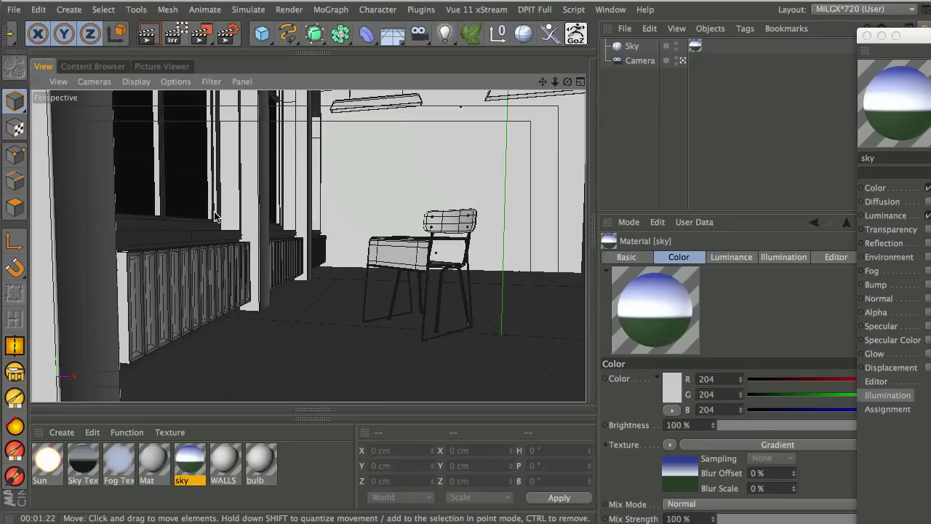
click(147, 34)
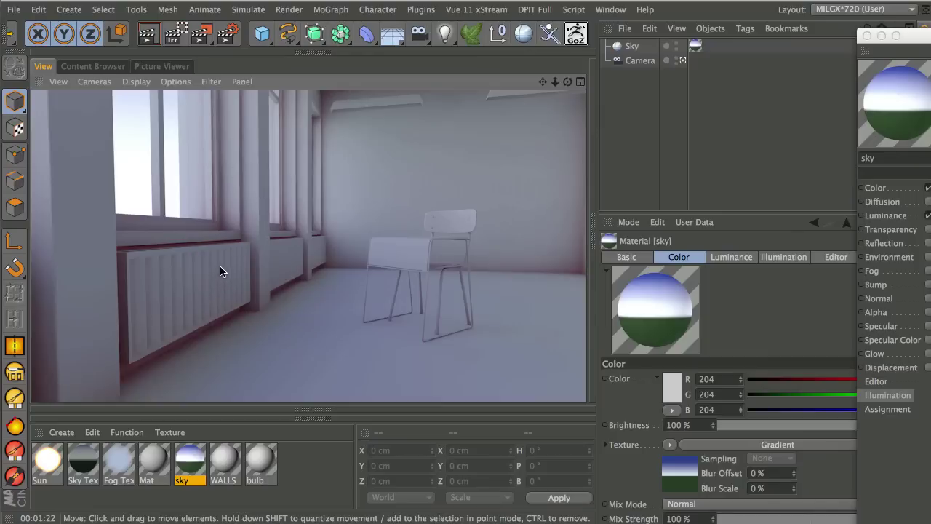
Step: Set the dark end of the Ambient Occlusion gradient to a very dark blue, about RGB 18, 25, 37
click(227, 33)
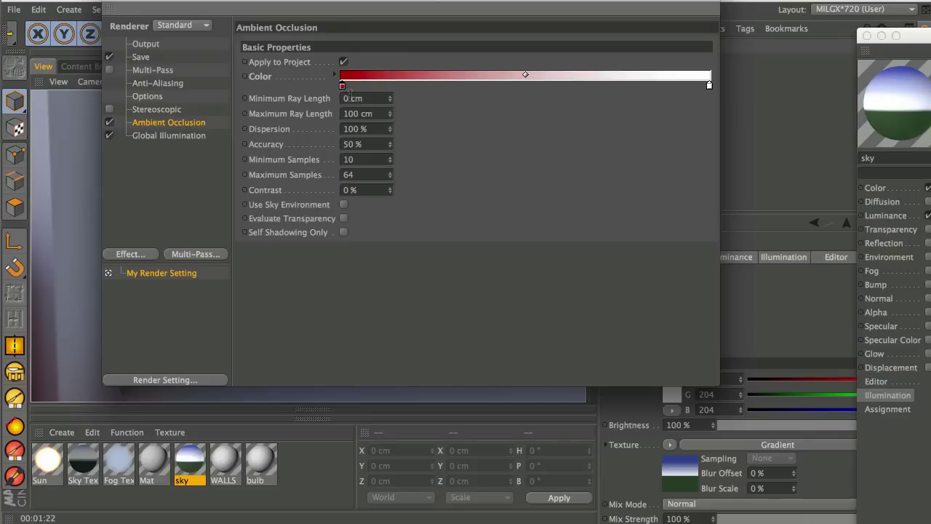
double_click(343, 87)
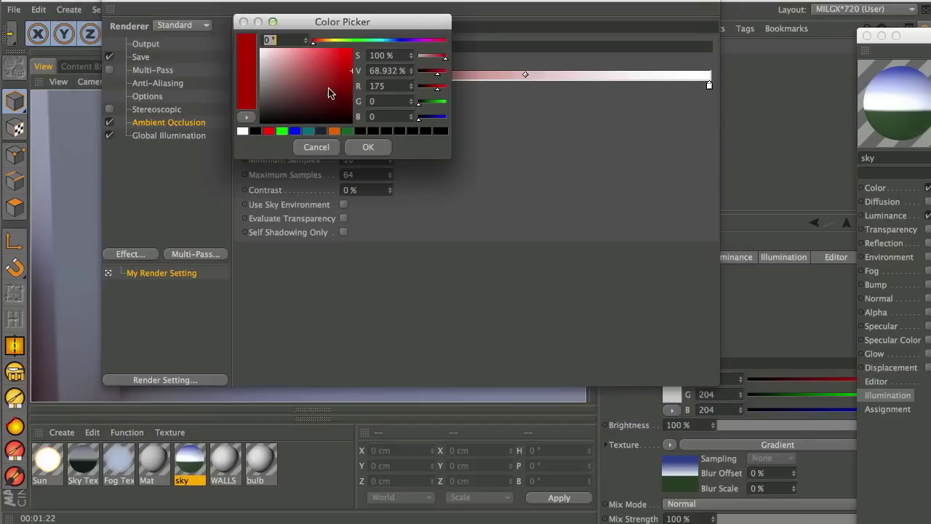
click(393, 41)
mouse_move(313, 110)
mouse_down()
mouse_move(297, 116)
mouse_move(307, 117)
mouse_up()
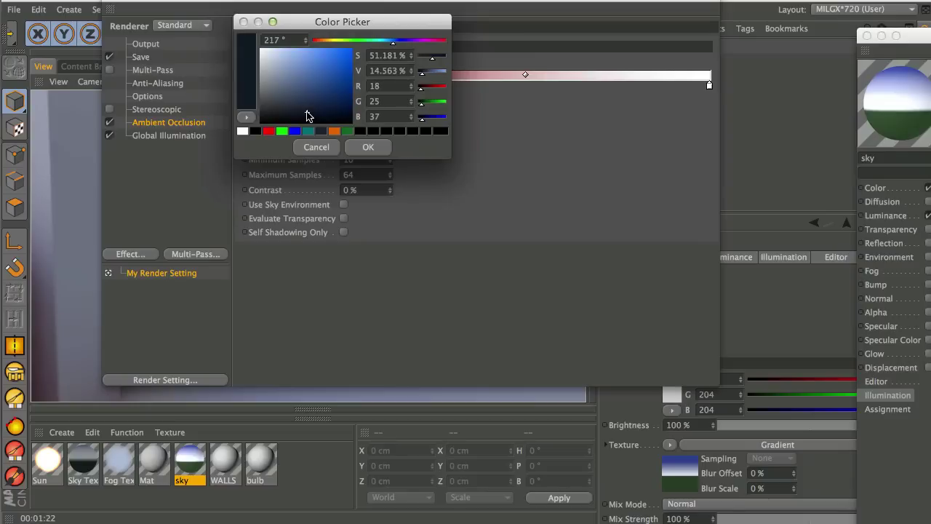
click(369, 149)
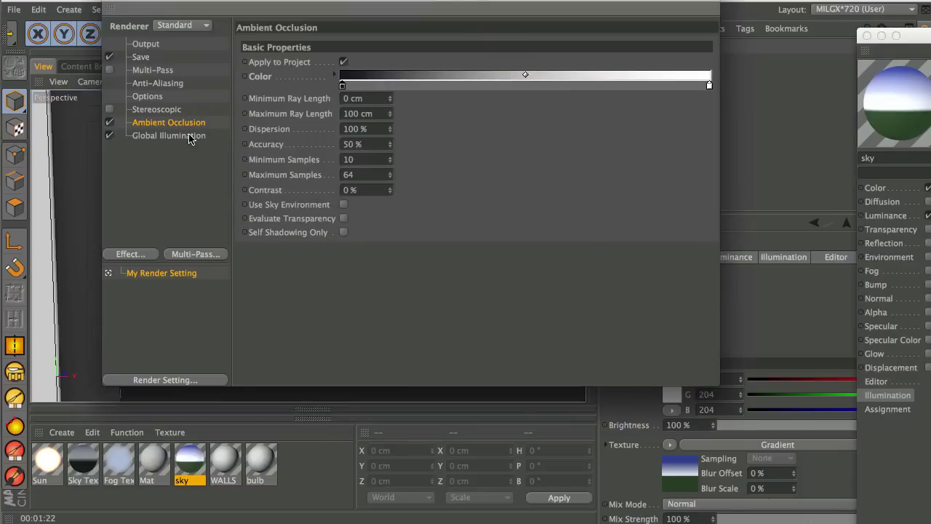
click(113, 3)
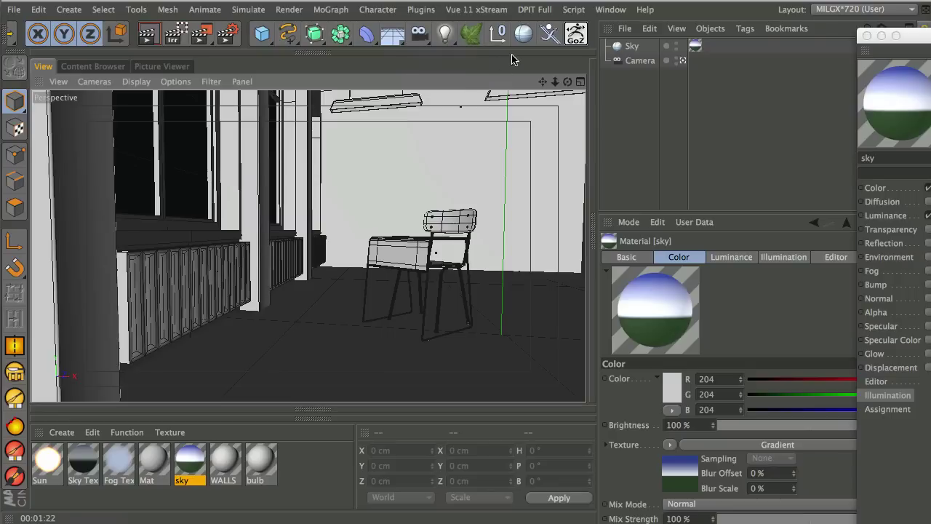
Step: Add an infinite light and move it to about X -21 cm, Y 97 cm above the chair
drag(445, 33, 603, 106)
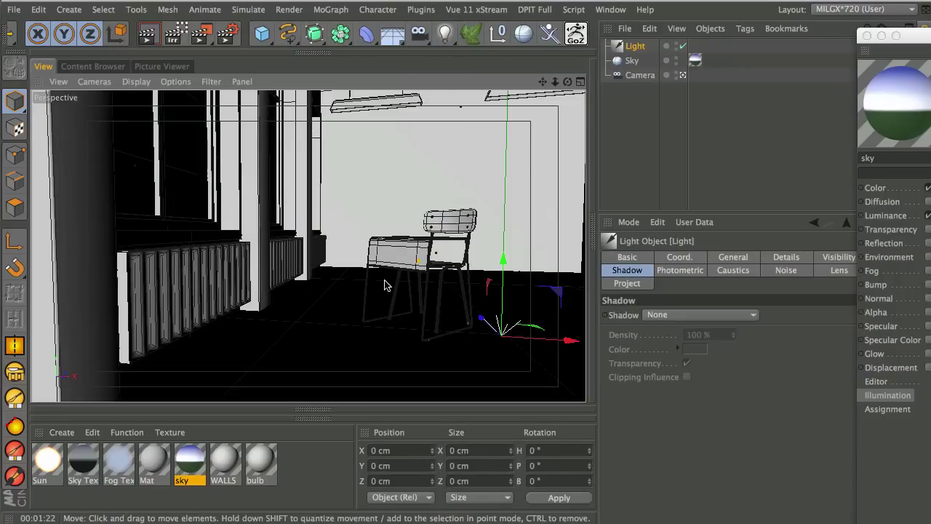
drag(501, 260, 495, 91)
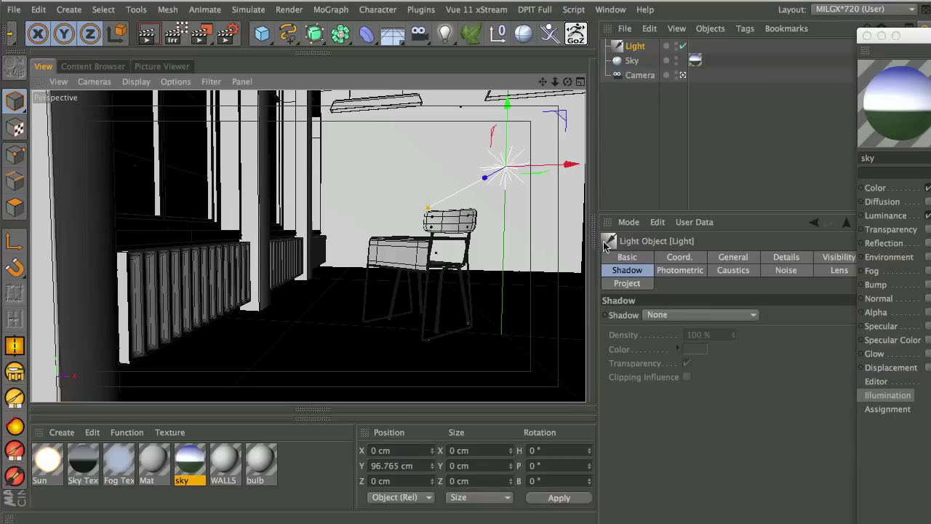
drag(552, 167, 512, 166)
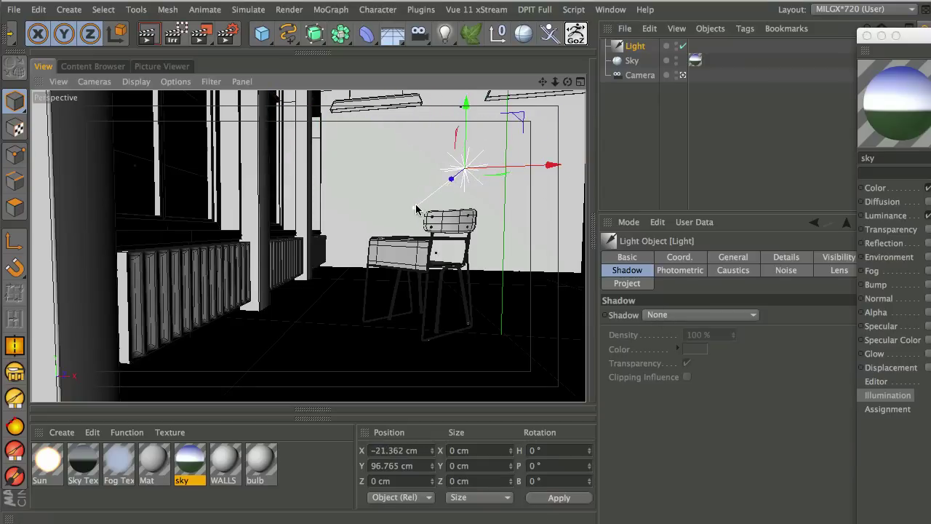
Step: Move the infinite light outside the window wall in the Top view, to about X -387 cm, Z -2 cm
middle_click(413, 211)
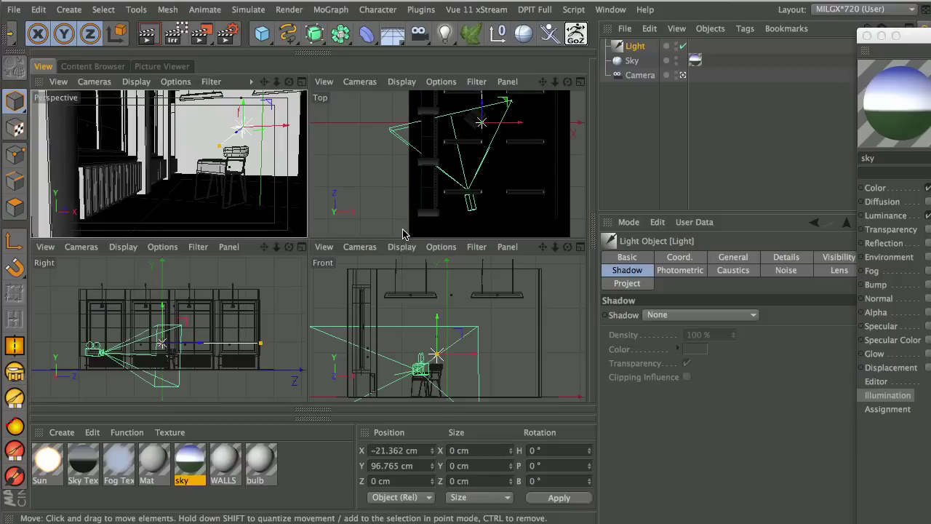
middle_click(405, 184)
alt+middle_drag(370, 187, 381, 258)
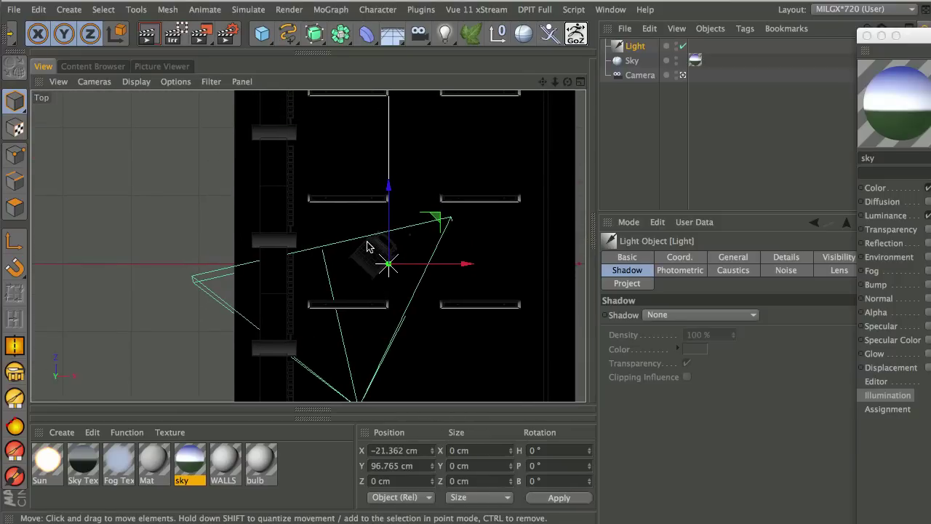
scroll(371, 217, down, 3)
alt+middle_drag(371, 217, 372, 302)
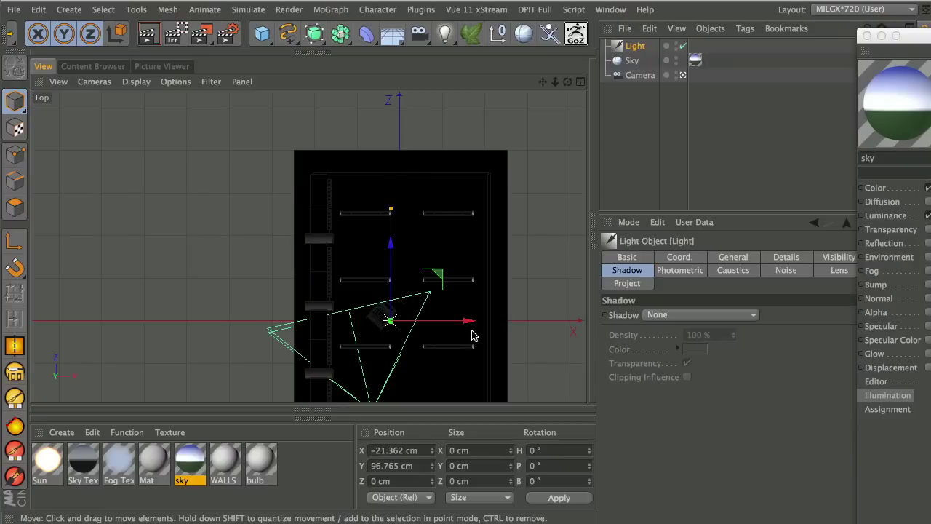
drag(466, 323, 291, 312)
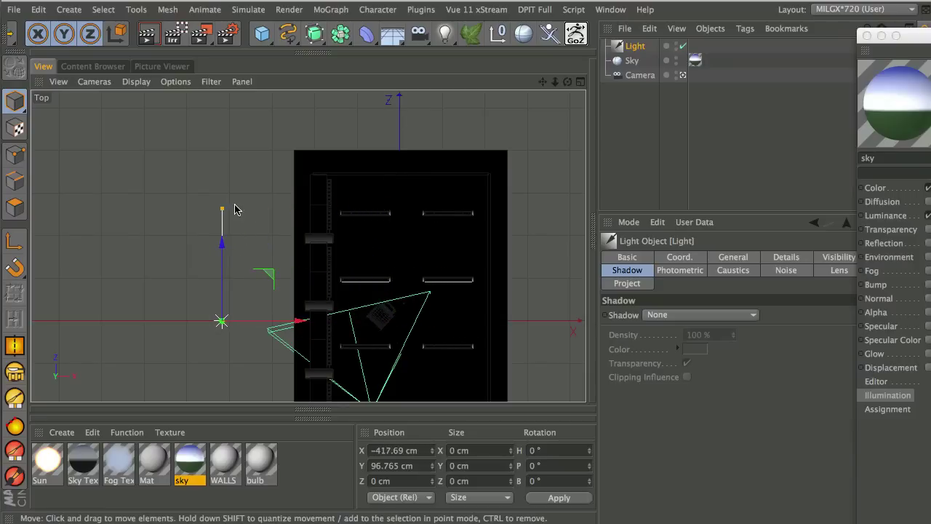
mouse_move(239, 196)
mouse_down()
mouse_move(236, 185)
mouse_move(250, 182)
mouse_move(250, 194)
mouse_up()
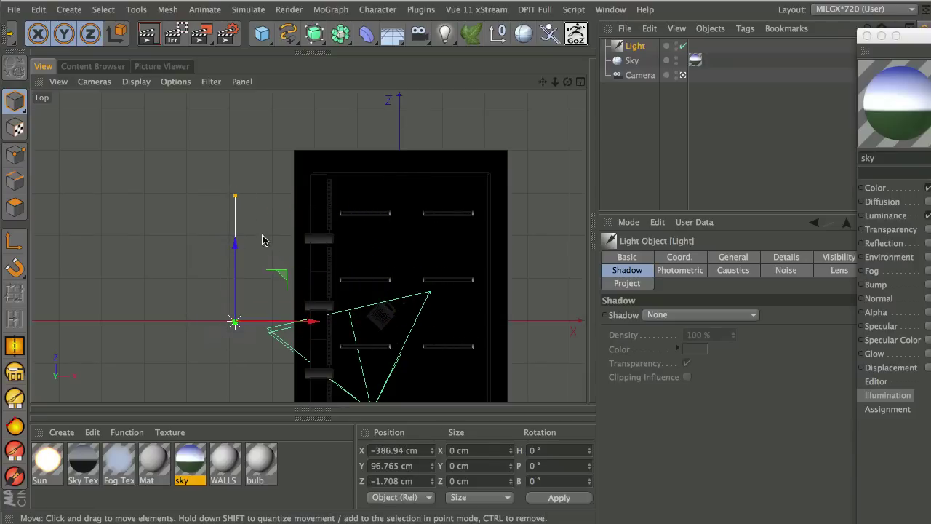
Step: Rotate the infinite light to face the room through the windows, with heading about -81° and pitch about -13°
key(r)
drag(267, 287, 292, 356)
middle_click(348, 272)
middle_click(251, 318)
drag(304, 249, 301, 273)
Step: In the Front view, tilt the light to a pitch of about -25° and raise it to about X -460 cm, Y 248 cm
middle_click(401, 298)
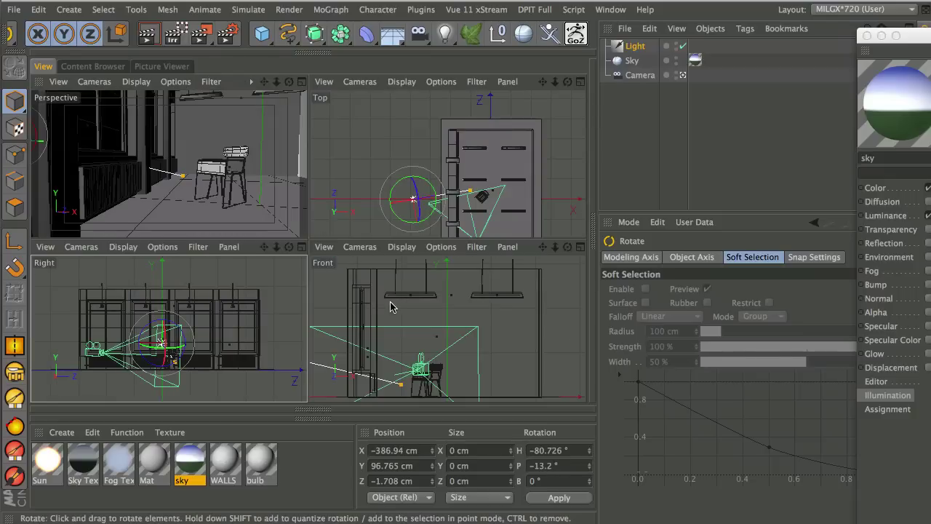
middle_click(386, 342)
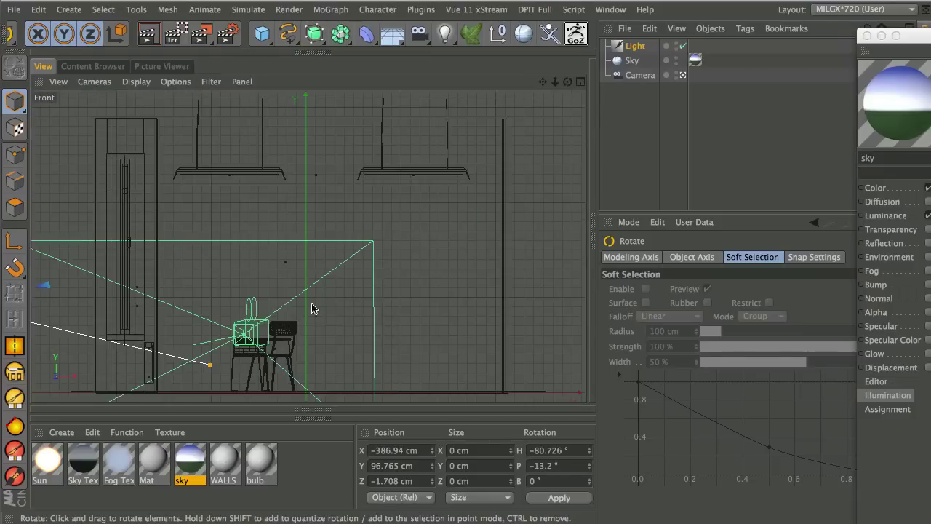
scroll(364, 306, down, 4)
alt+middle_drag(352, 246, 359, 224)
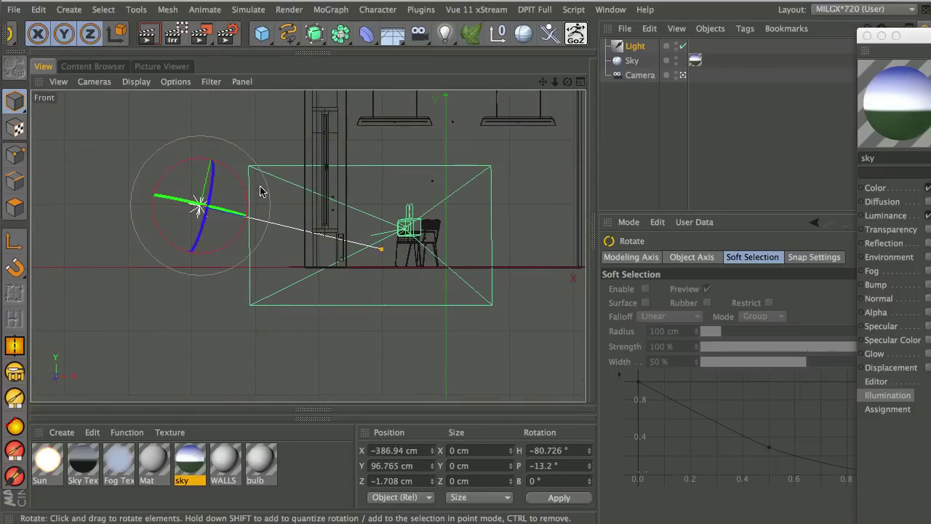
drag(241, 187, 246, 198)
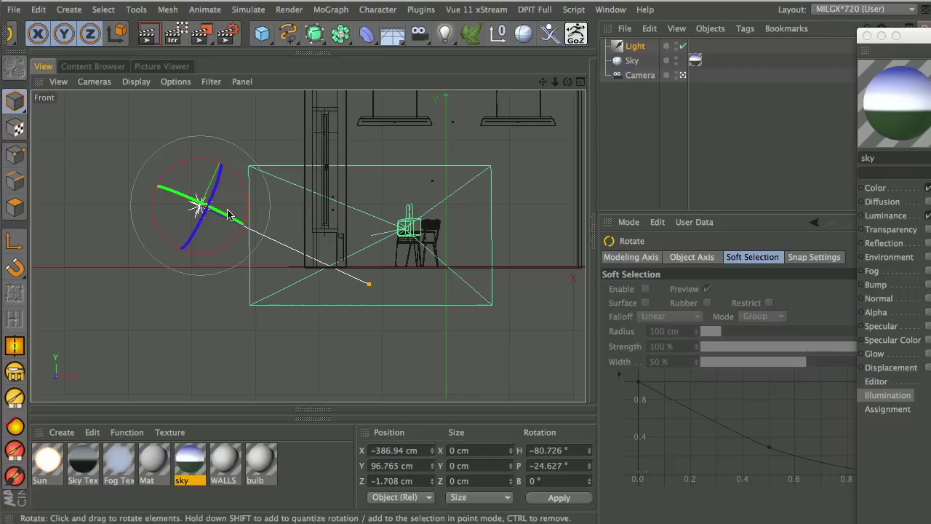
key(e)
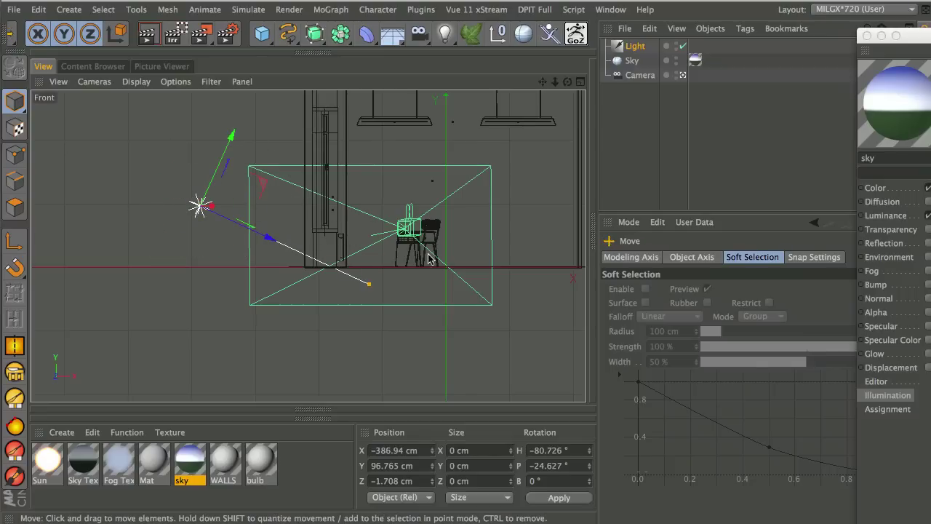
drag(295, 206, 211, 90)
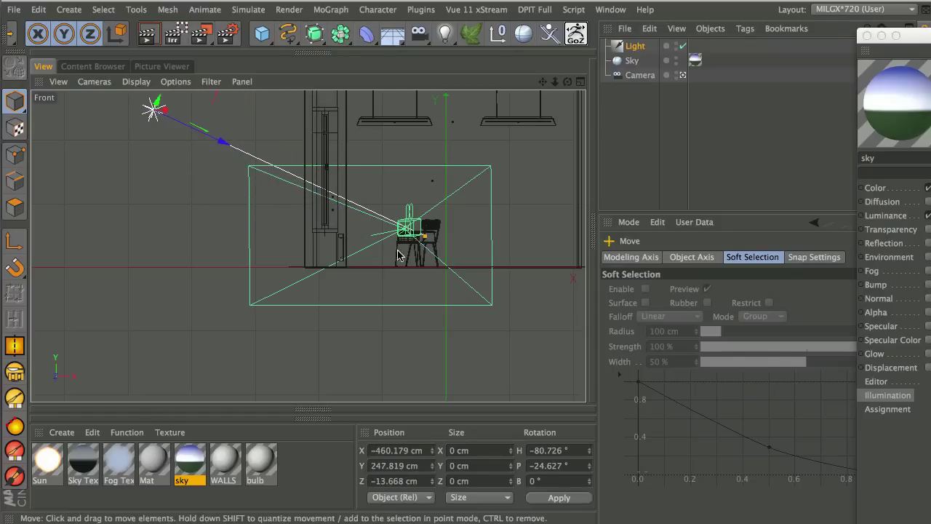
Step: In the Top view, shift the light to about Z -79 cm and aim it at the chair with heading about -77°
middle_click(226, 142)
middle_click(369, 199)
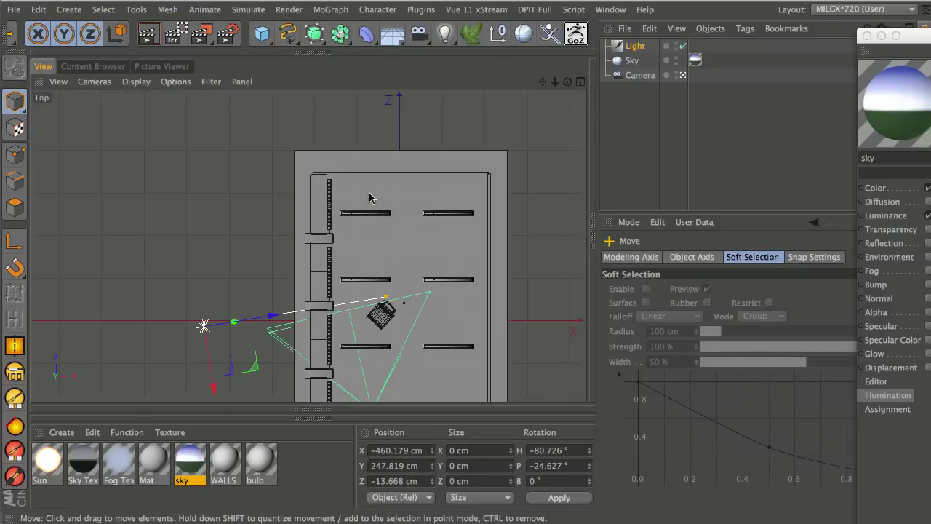
alt+middle_drag(334, 260, 306, 245)
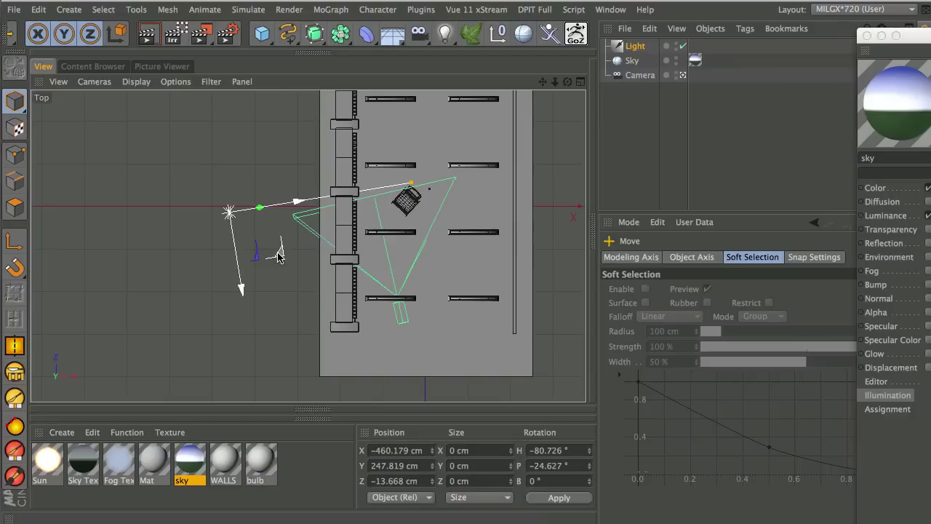
drag(282, 259, 281, 275)
key(r)
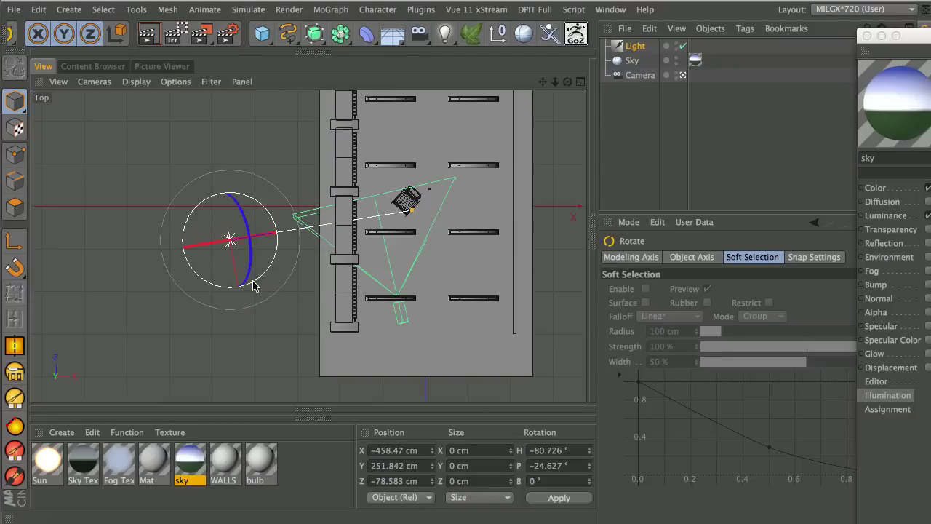
mouse_move(256, 284)
mouse_down()
mouse_move(259, 277)
mouse_move(256, 286)
mouse_up()
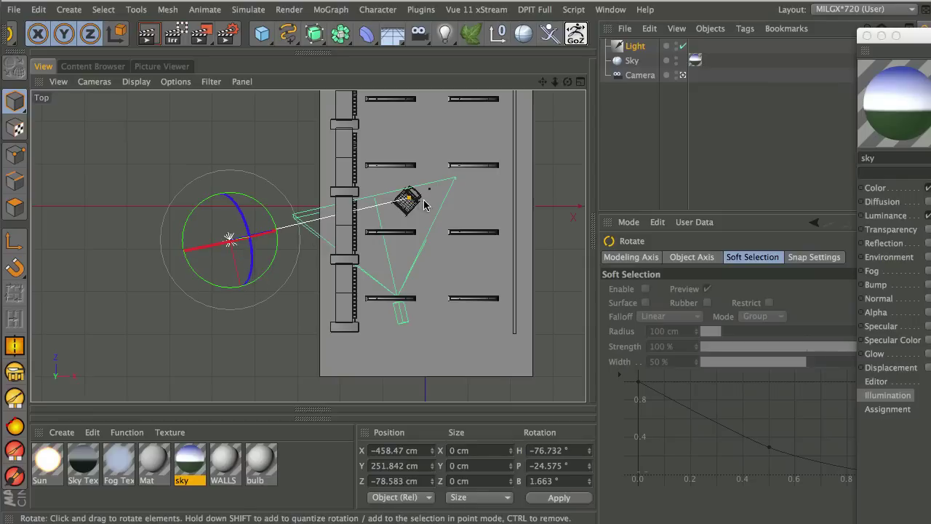
Step: Check the infinite light's aim at the chair in the Right and Perspective views
middle_click(345, 268)
middle_click(193, 333)
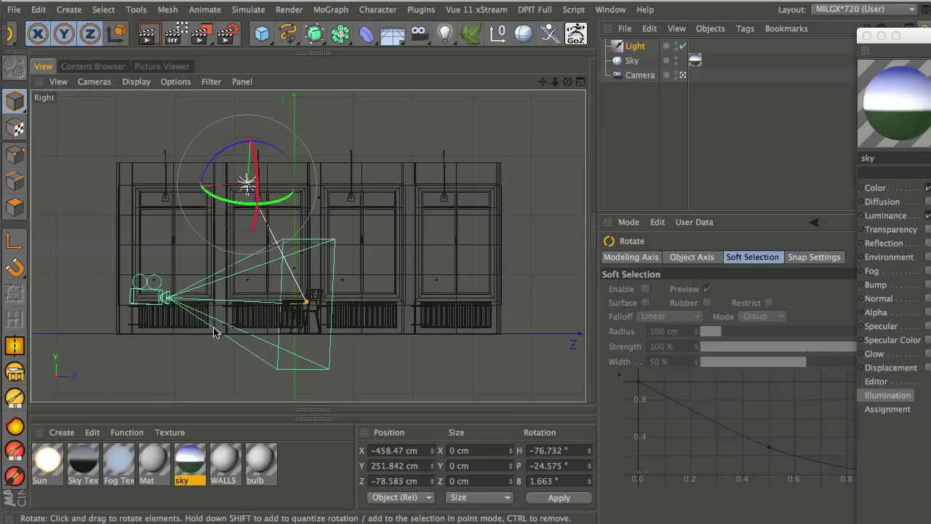
middle_click(335, 323)
middle_click(225, 206)
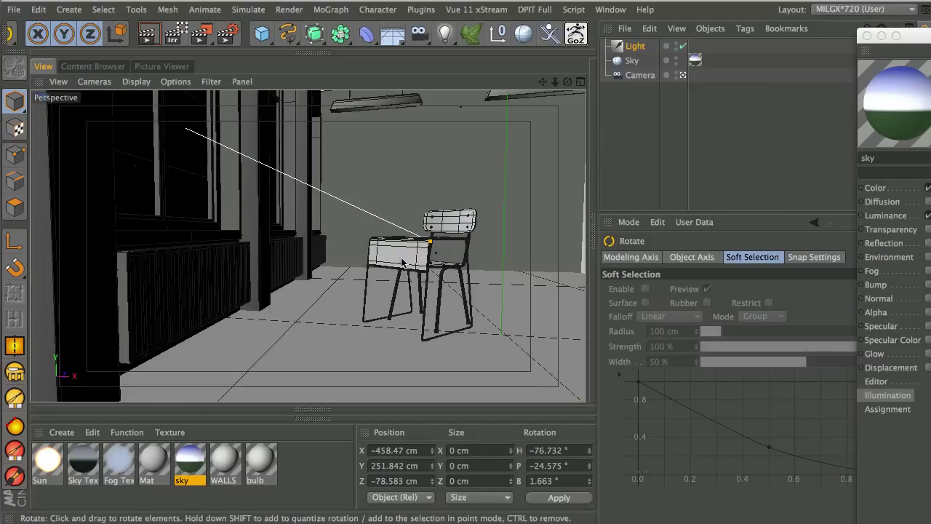
Step: Change the infinite light's color to a warm cream of about RGB 235, 212, 181
click(636, 46)
click(734, 257)
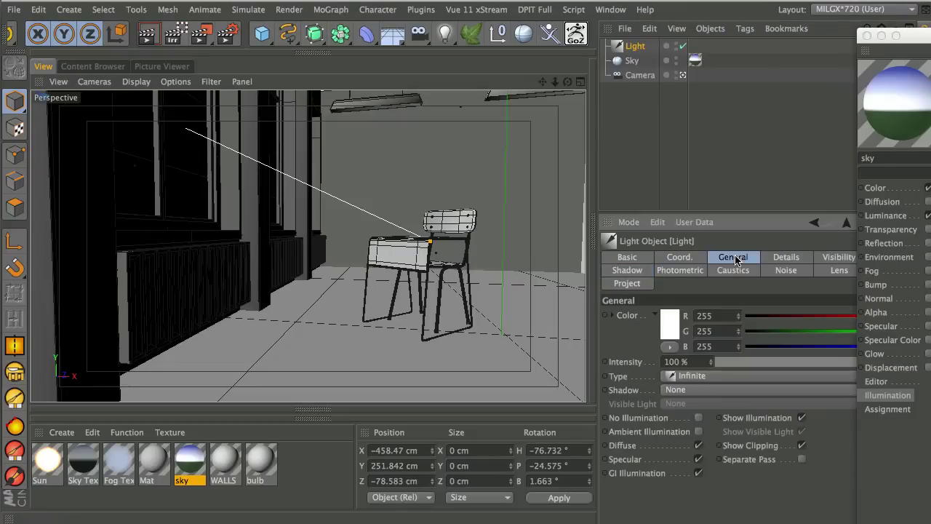
click(673, 320)
drag(665, 275, 656, 272)
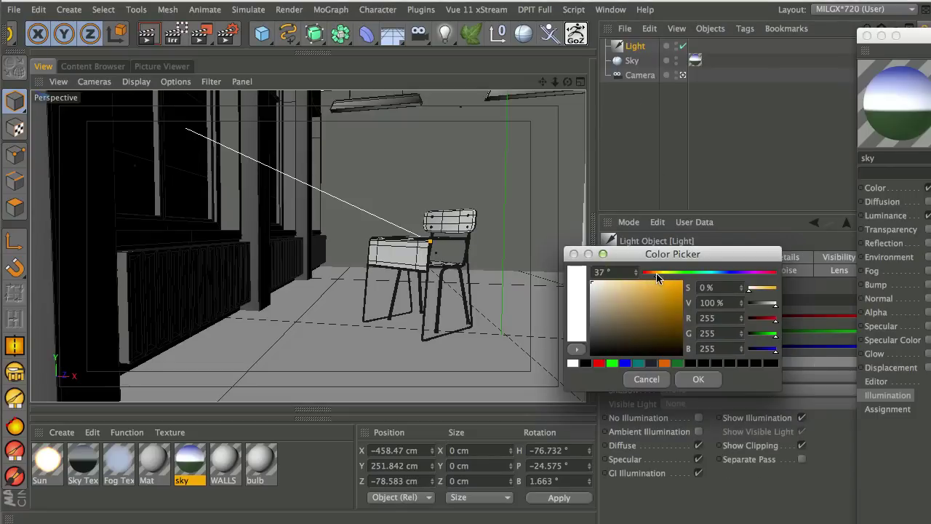
click(611, 286)
click(690, 378)
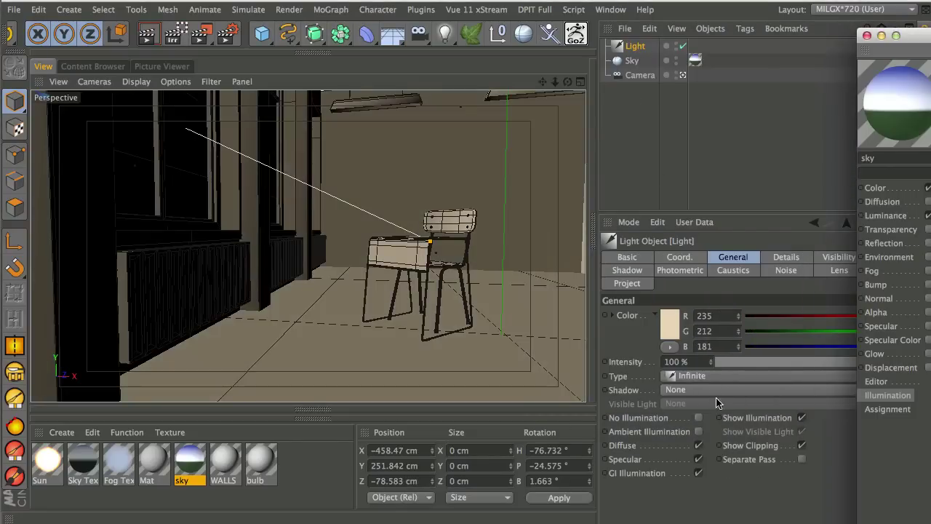
Step: Give the light Raytraced (Hard) shadows with a very dark blue shadow color of about RGB 16, 19, 29
click(659, 391)
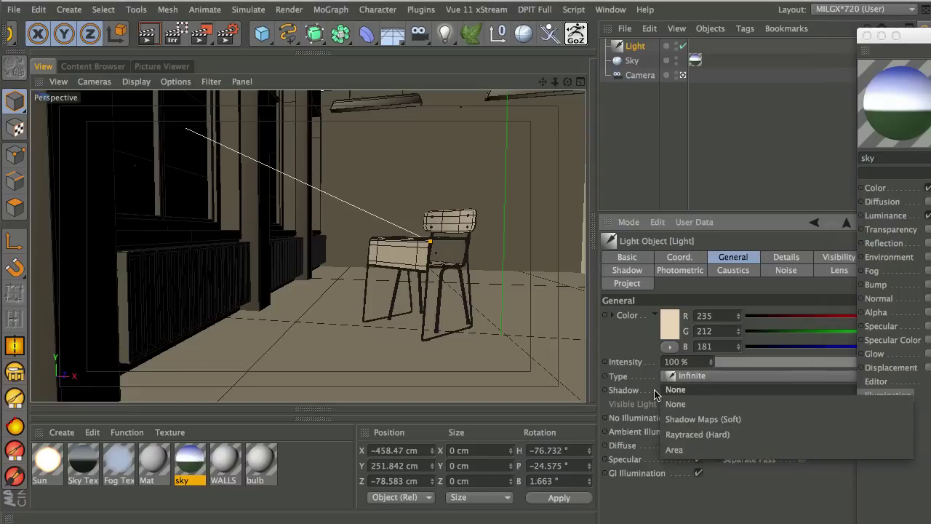
click(698, 434)
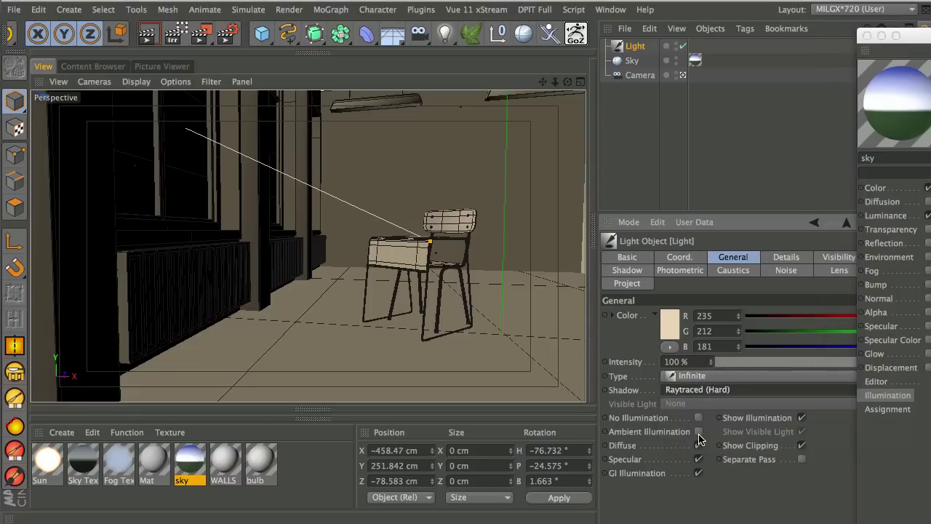
click(638, 270)
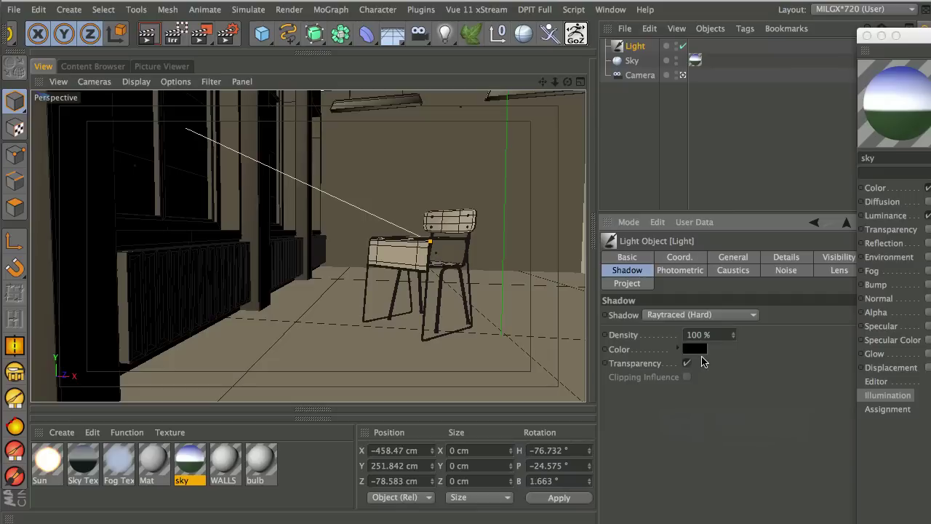
click(697, 351)
drag(744, 303, 751, 304)
drag(659, 380, 657, 376)
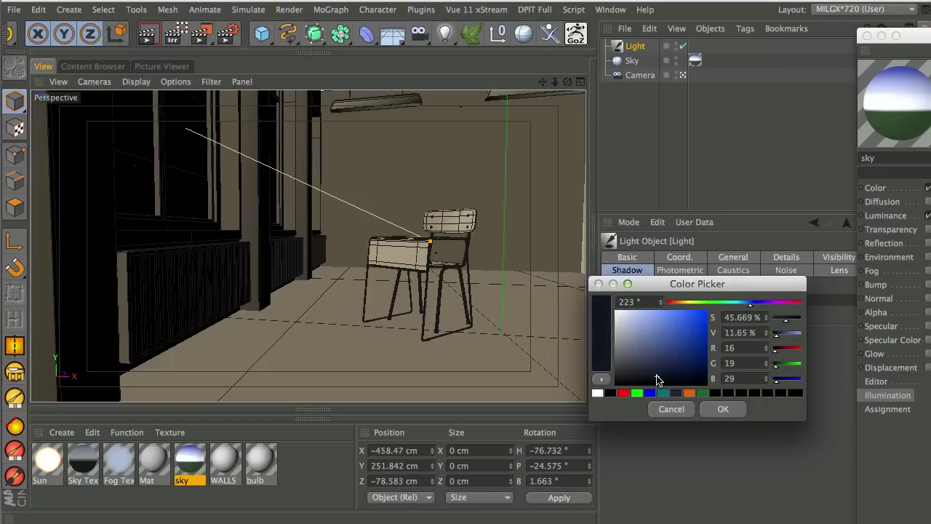
click(723, 410)
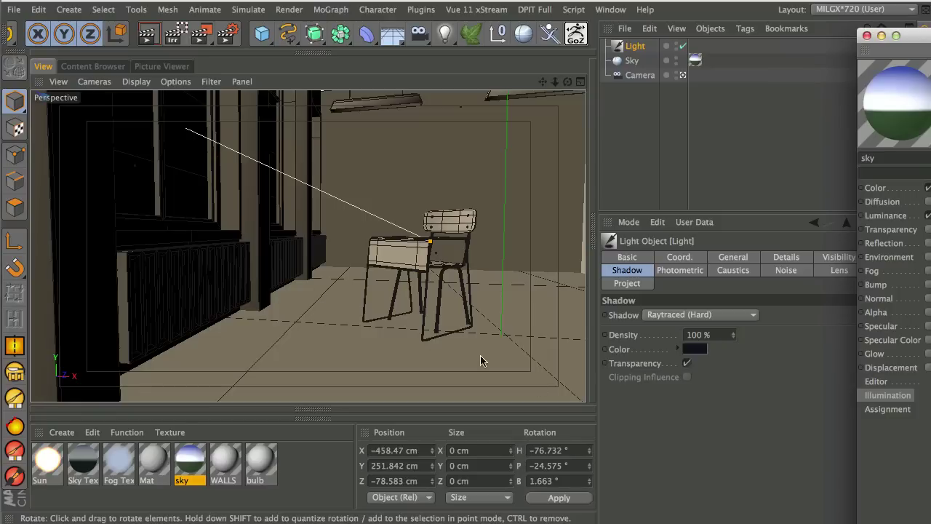
click(867, 35)
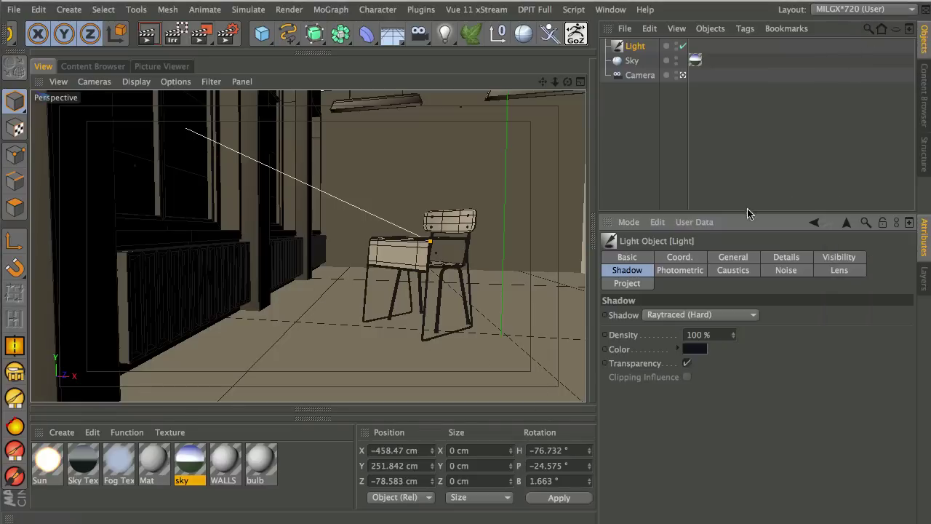
click(736, 258)
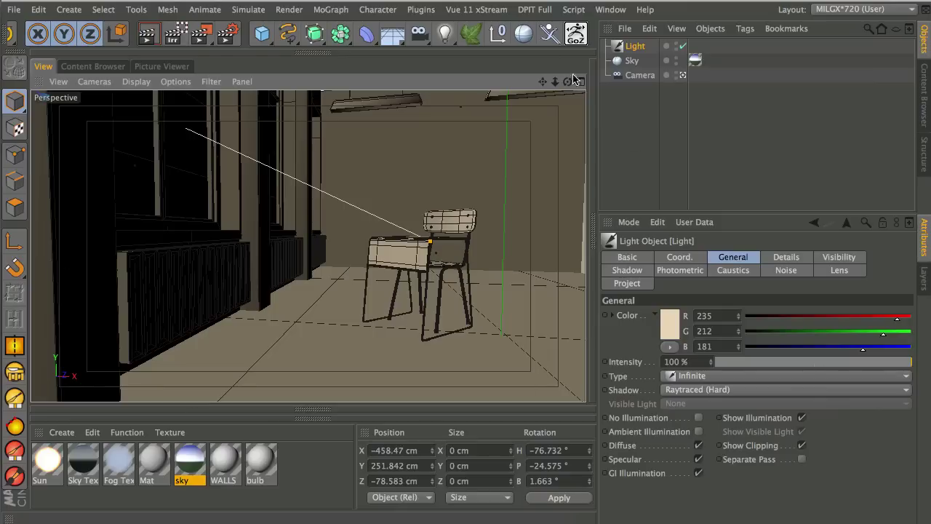
Step: In the sky material's Color gradient, shift the white-to-blue midpoint closer to the white knot
double_click(190, 462)
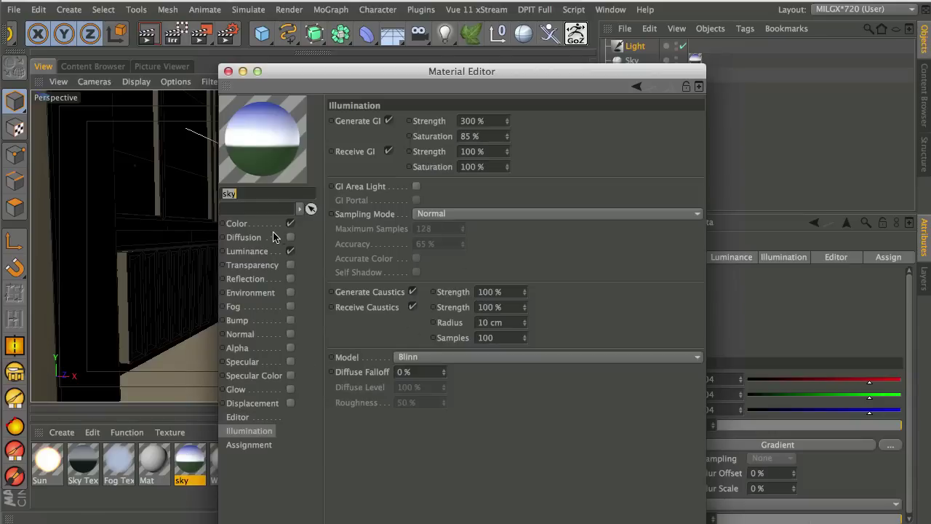
click(252, 225)
click(536, 188)
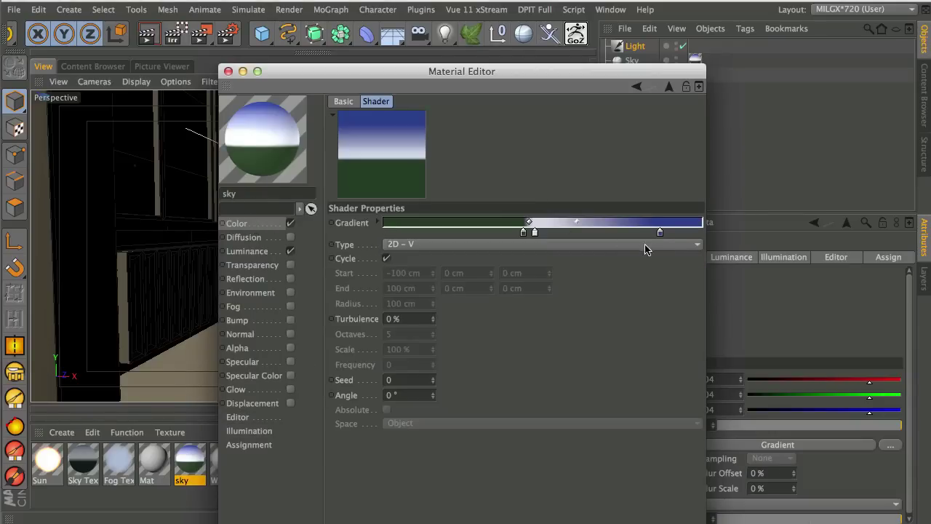
drag(586, 223, 553, 224)
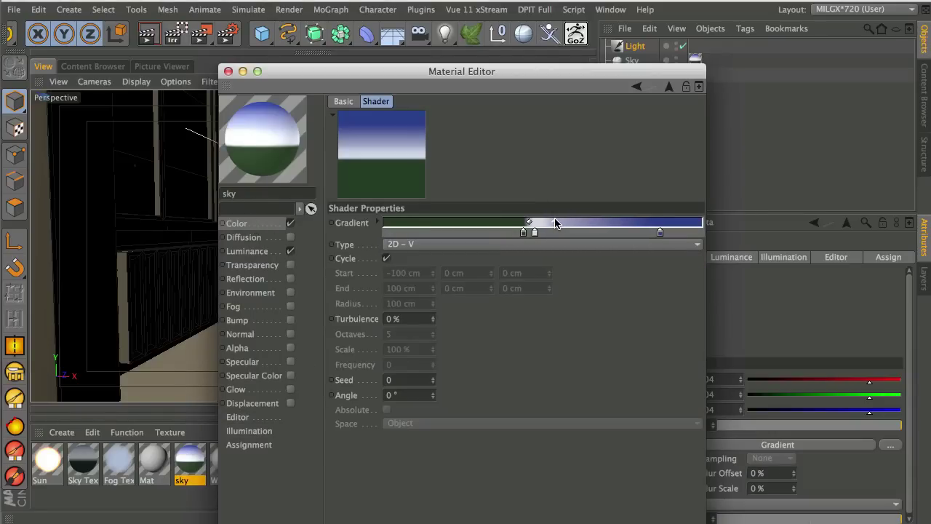
Step: Shift the white-to-blue midpoint of the sky material's Luminance gradient close to the white knot, using the Color gradient as reference
click(247, 251)
click(555, 187)
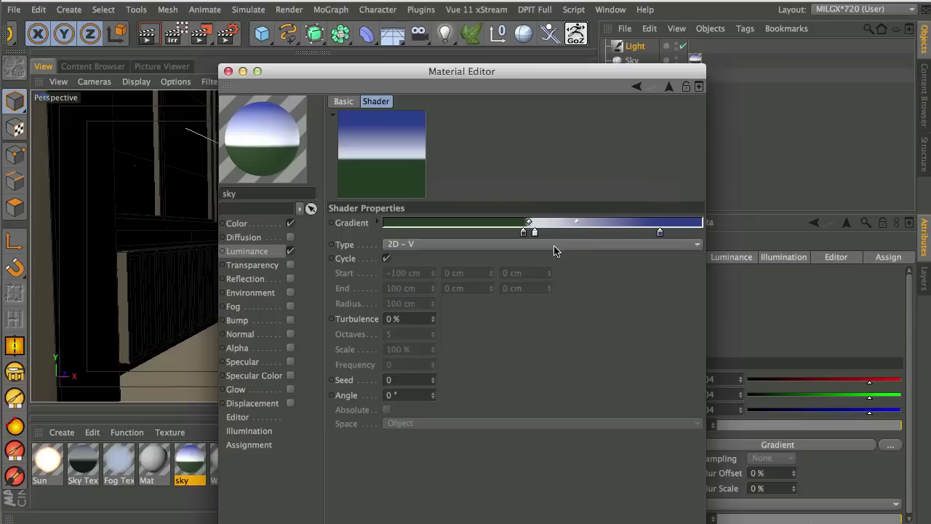
click(261, 224)
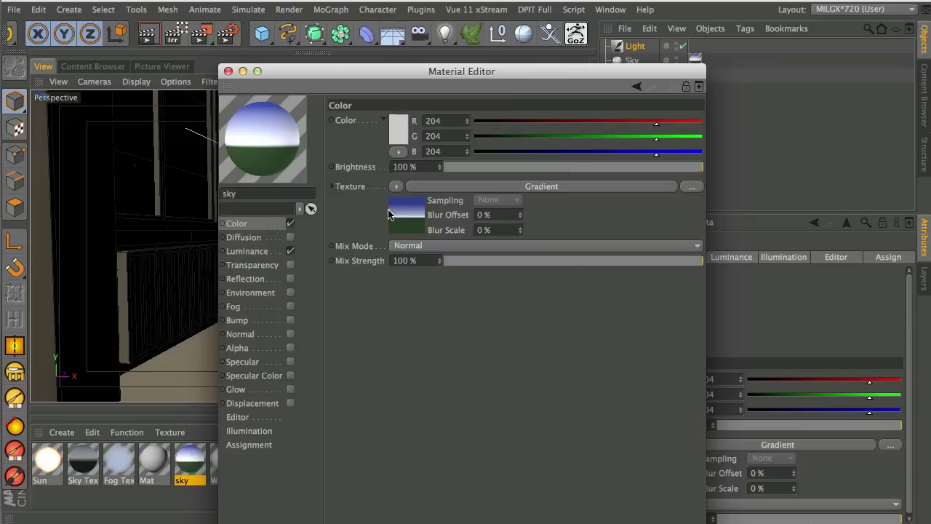
click(546, 187)
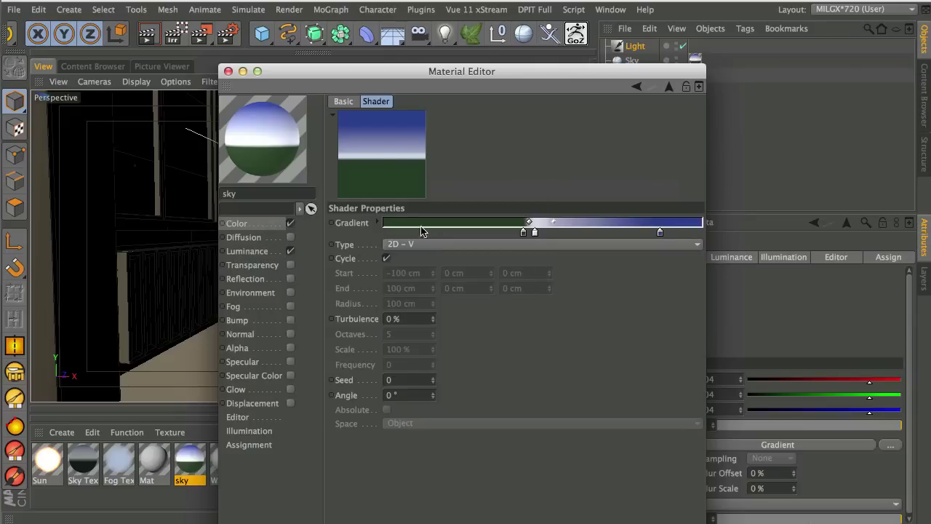
click(261, 253)
click(531, 192)
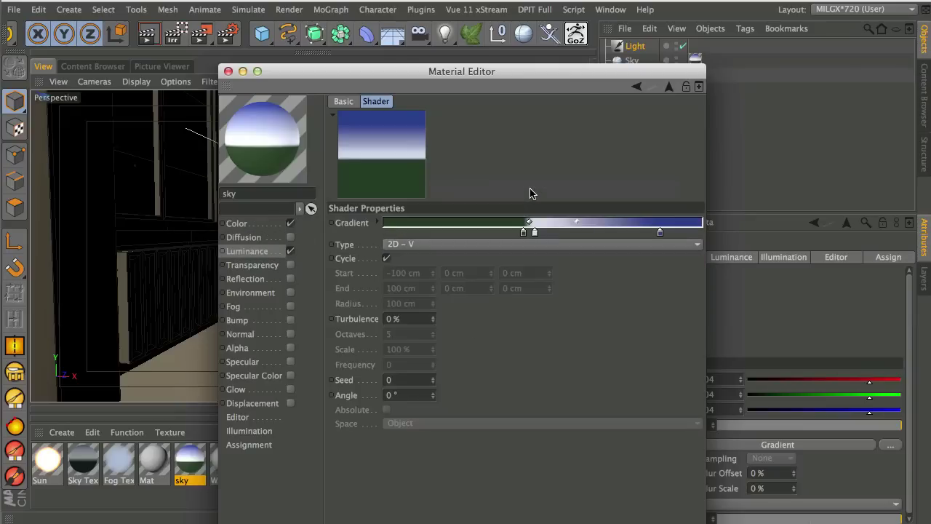
drag(577, 225, 544, 223)
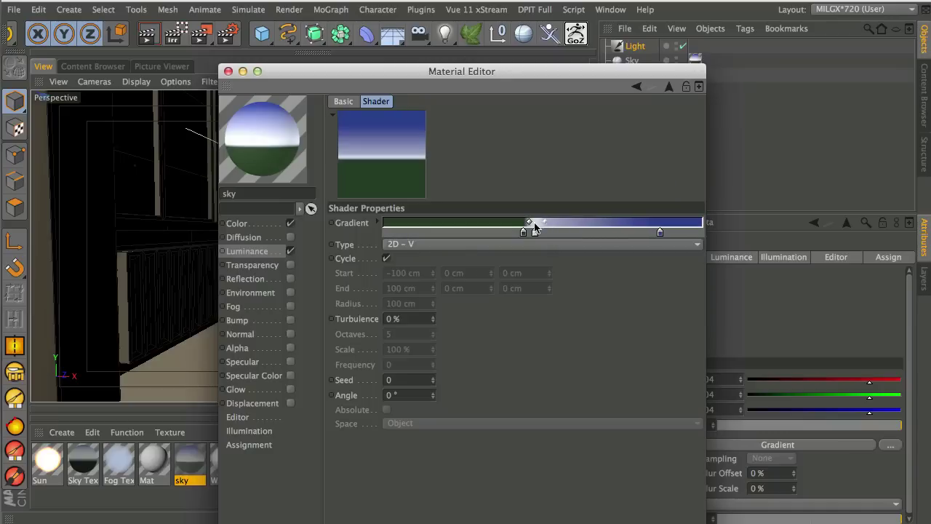
click(228, 72)
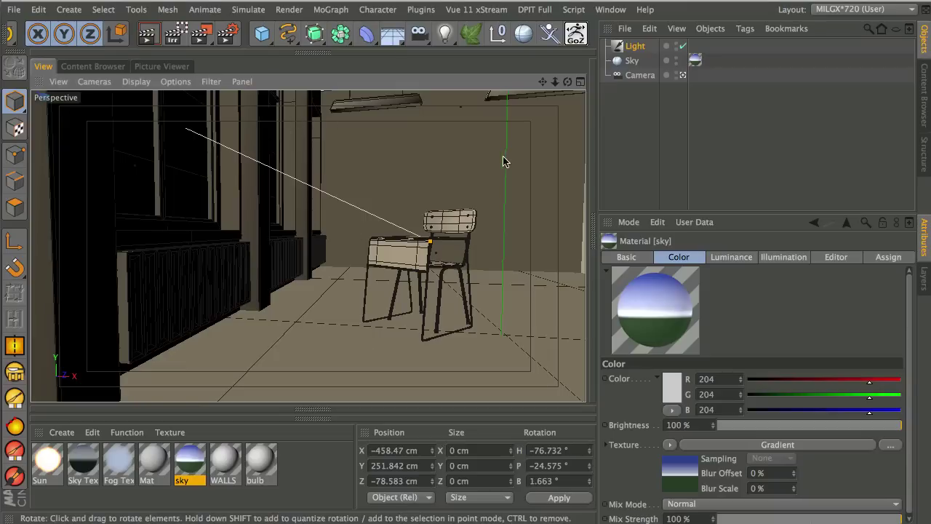
Step: Review the light's intensity and the sky material's GI settings, and render the perspective view
click(633, 62)
click(635, 48)
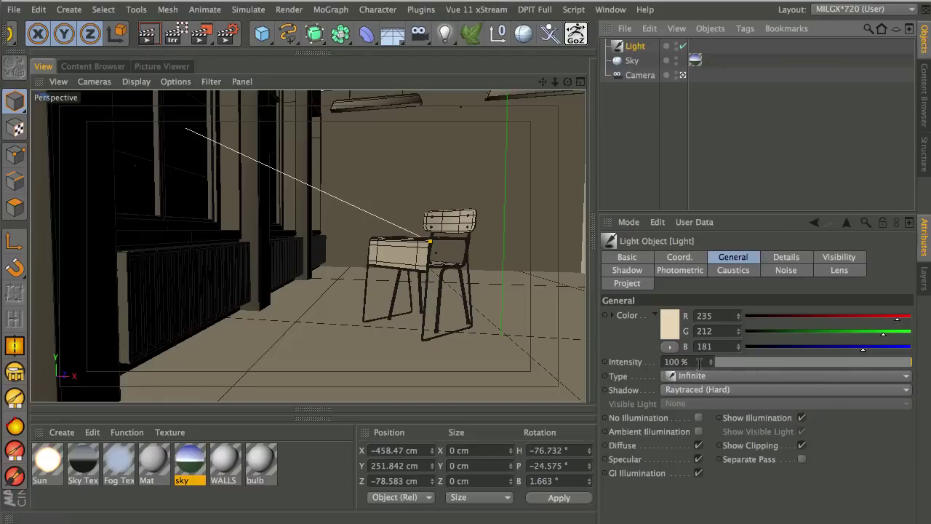
drag(897, 362, 916, 366)
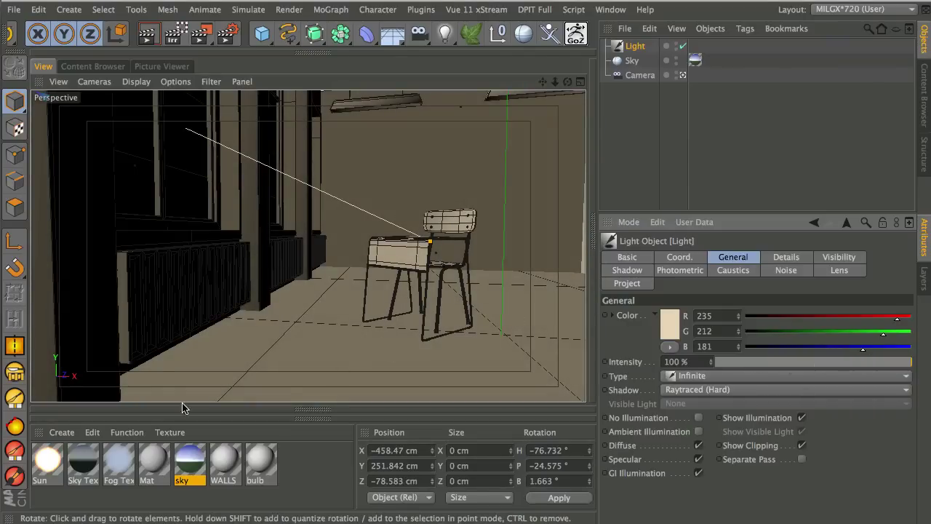
double_click(190, 470)
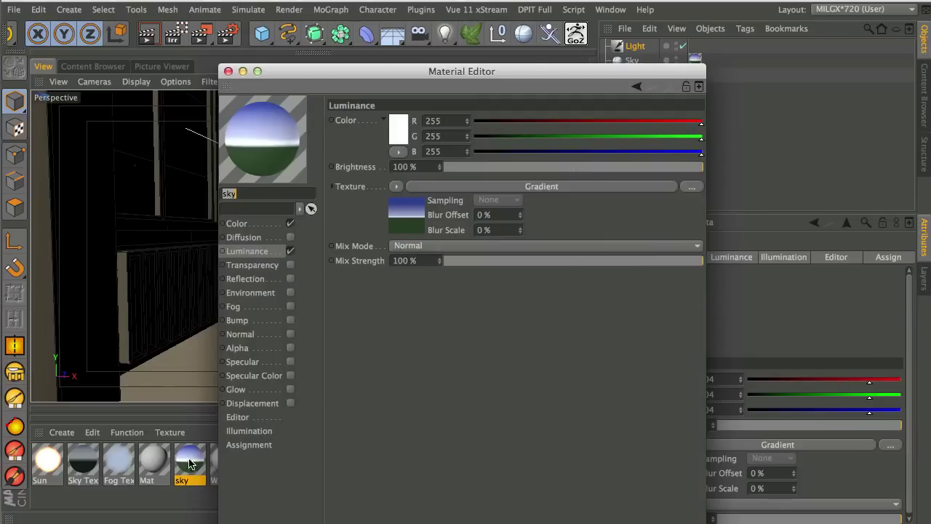
click(248, 432)
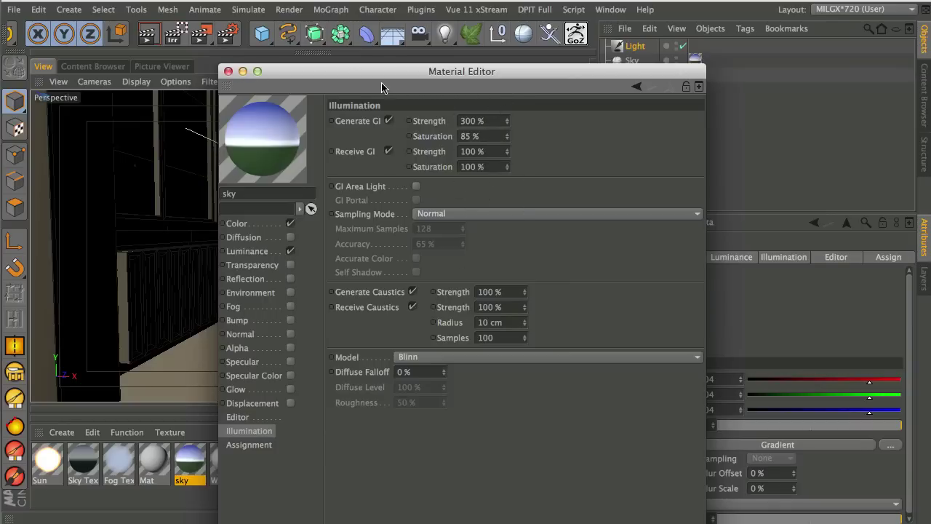
drag(285, 75, 695, 310)
click(639, 306)
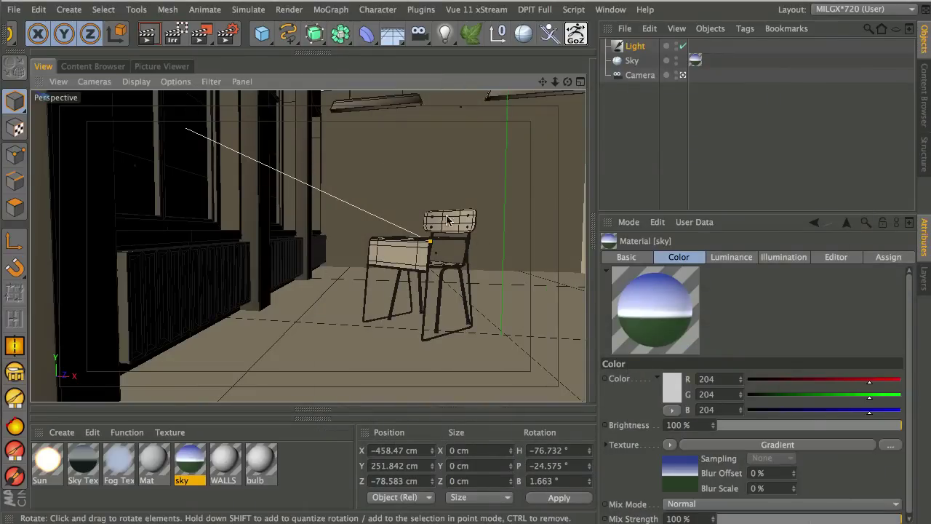
click(151, 36)
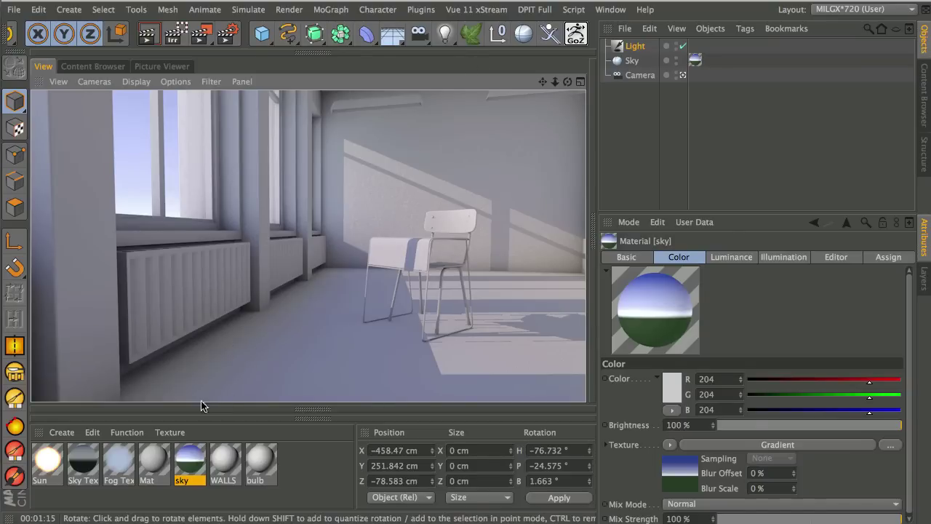
Step: Set the sky material's Generate GI strength to 10%
double_click(193, 462)
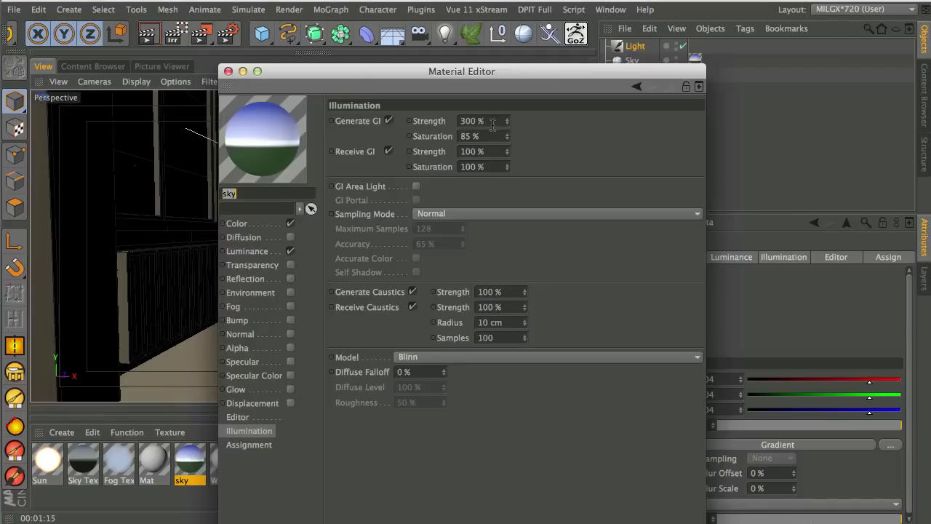
drag(484, 121, 449, 114)
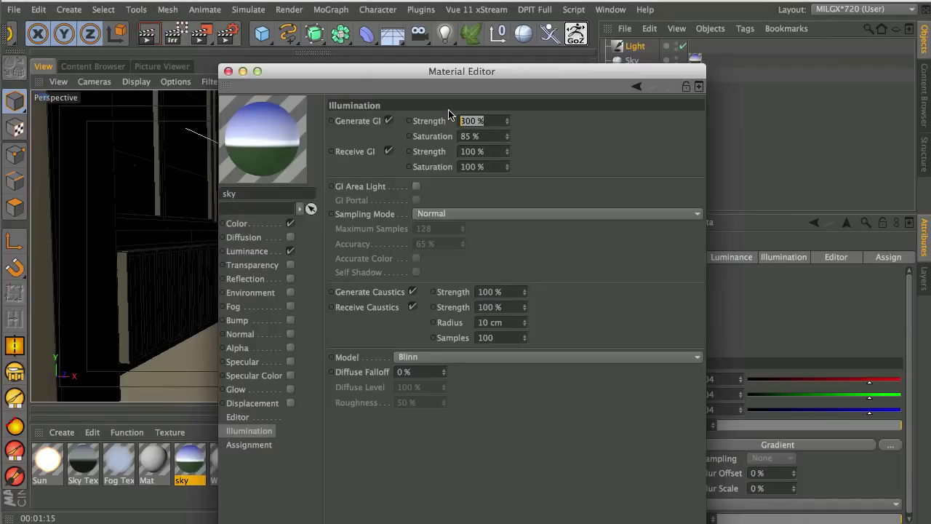
text(10)
click(228, 70)
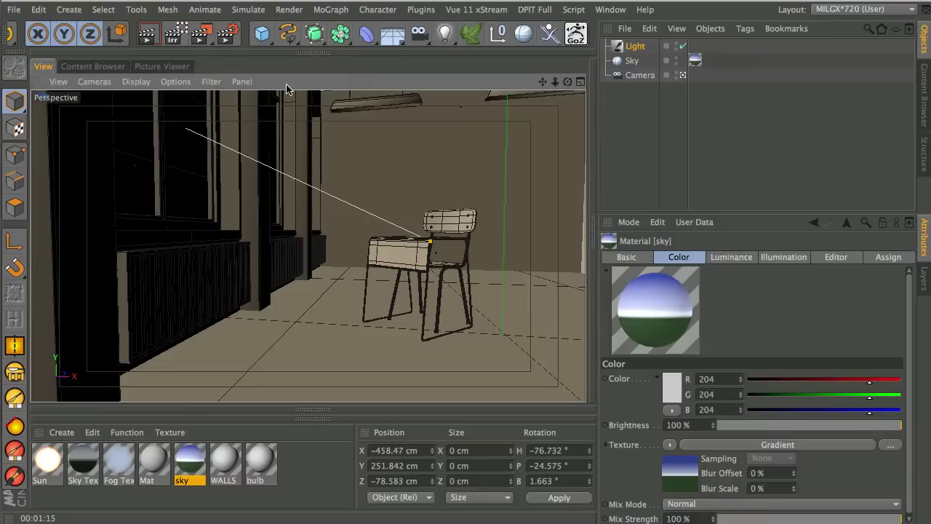
Step: Warm the light's color to about RGB 232, 200, 155 and render the perspective view
click(629, 48)
click(670, 326)
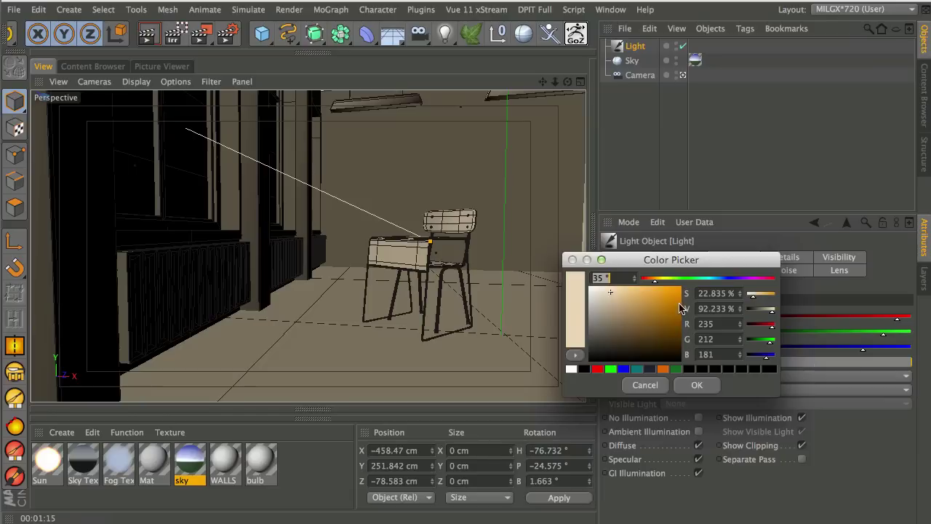
click(619, 294)
click(692, 384)
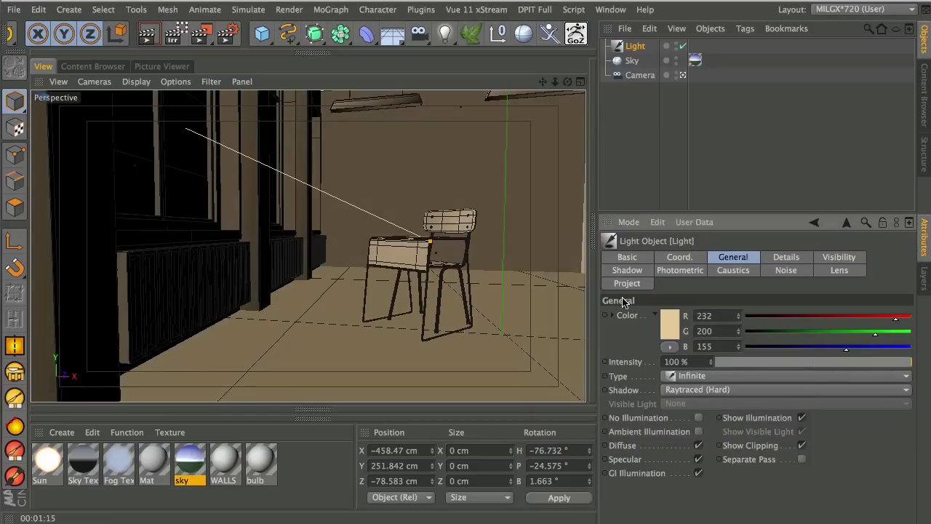
click(147, 33)
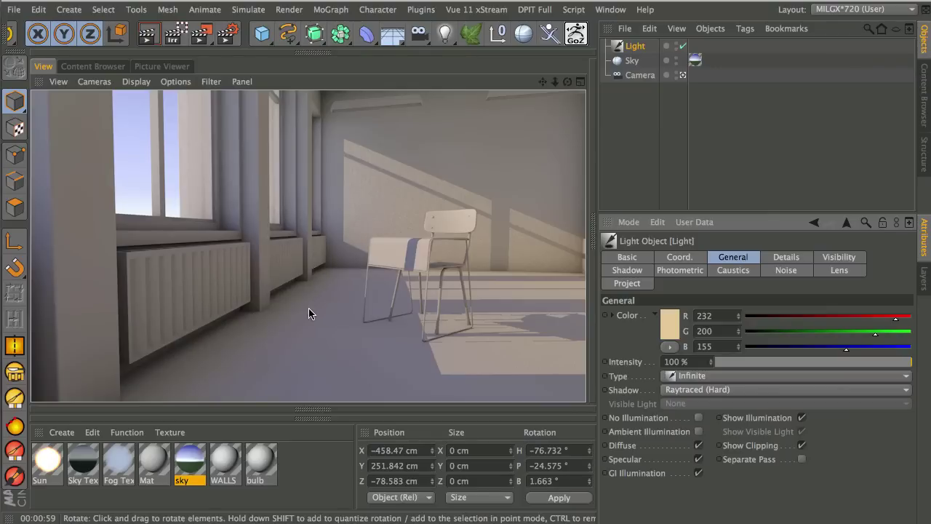
Step: Rotate the light in the Top and Front views to a heading of about -124° and a pitch of about -25°
middle_click(341, 280)
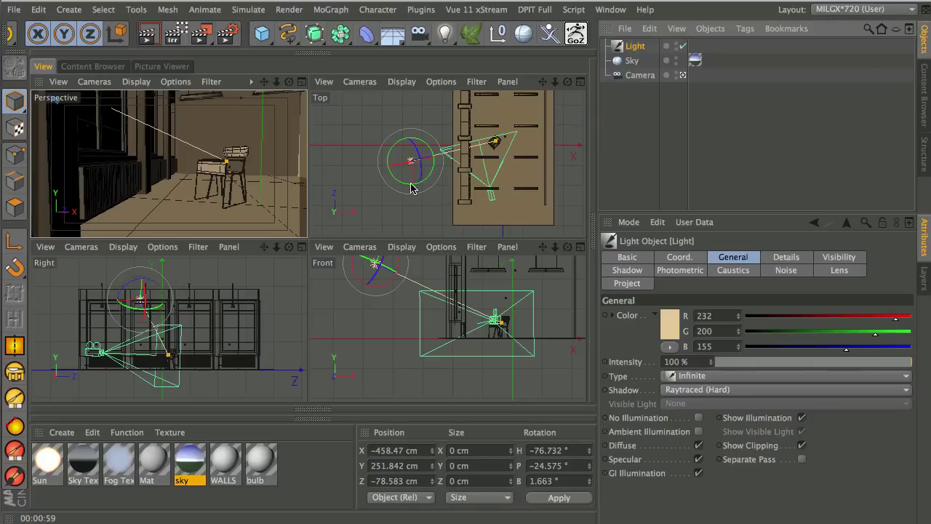
drag(411, 188, 410, 161)
drag(392, 275, 387, 282)
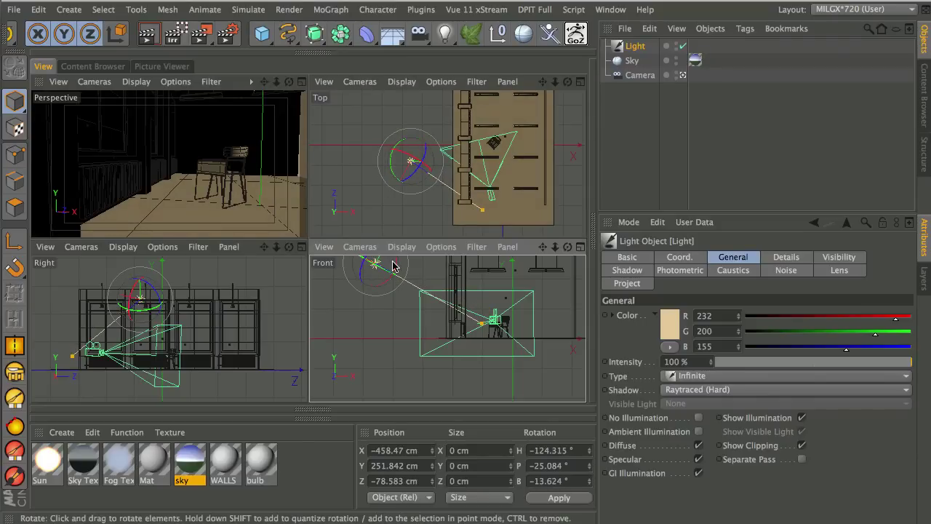
Step: Move the light in the Top view to about X -379 cm, Z 244 cm, aiming at the chair, and render the perspective view
key(e)
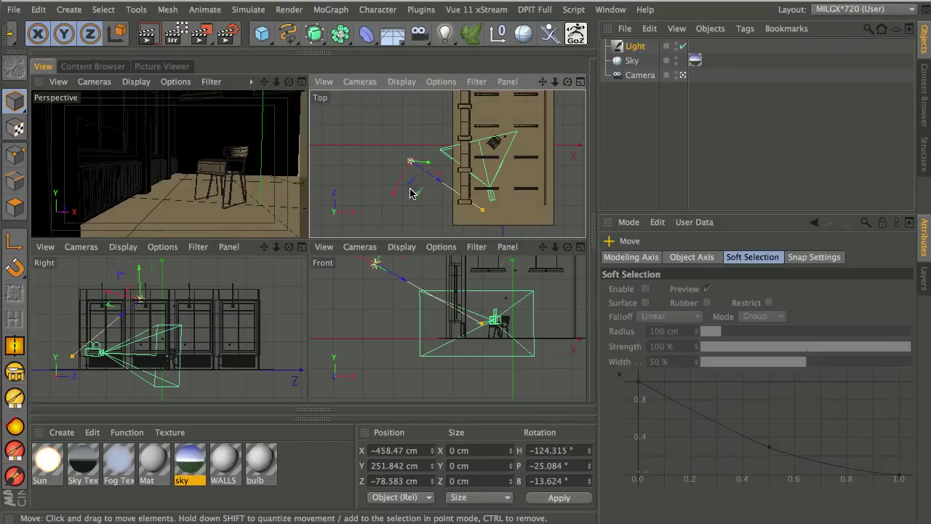
drag(405, 198, 428, 131)
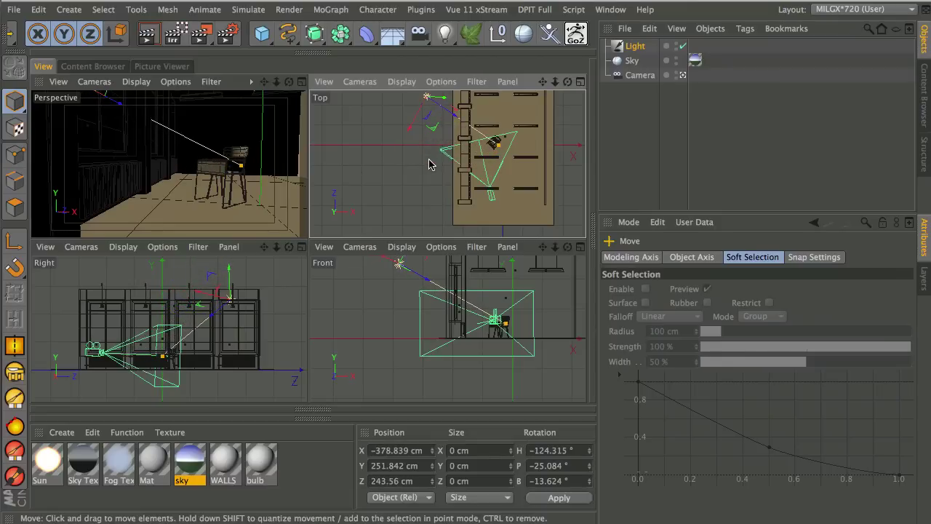
middle_click(245, 191)
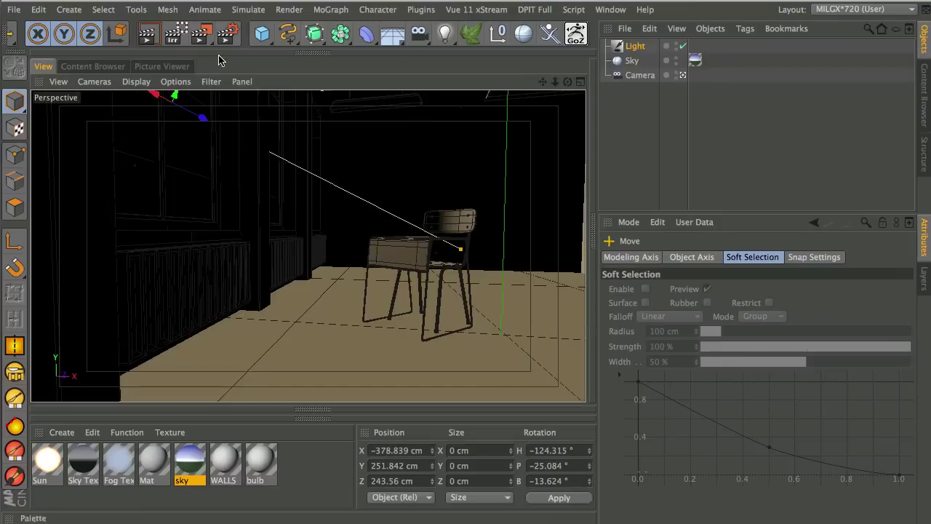
click(155, 43)
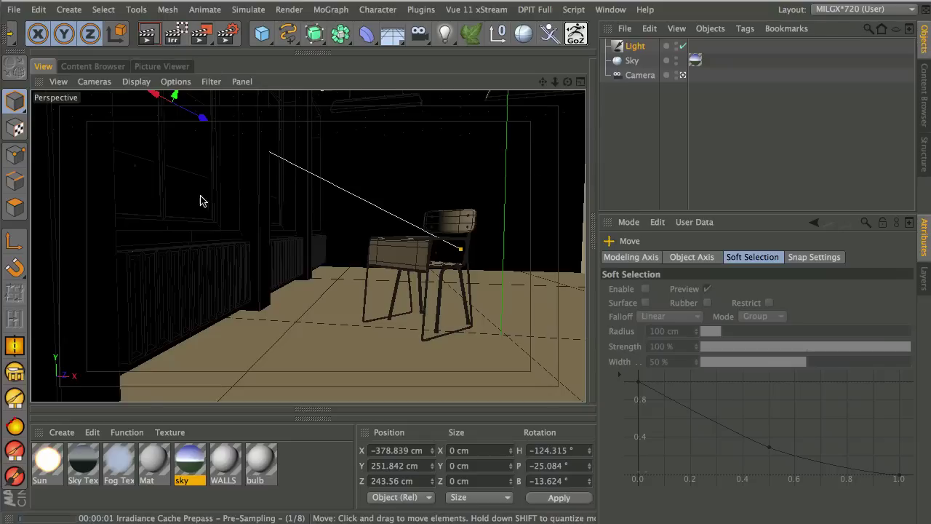